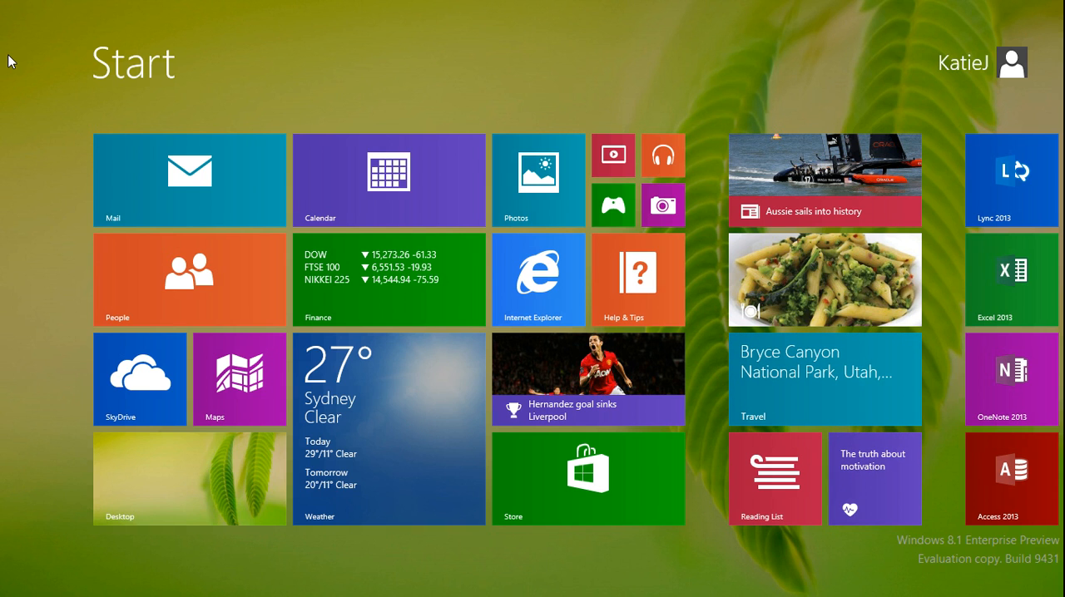
- Switch to Outlook from the desktop and delete the "Stocks" message from the inbox
left_click(147, 477)
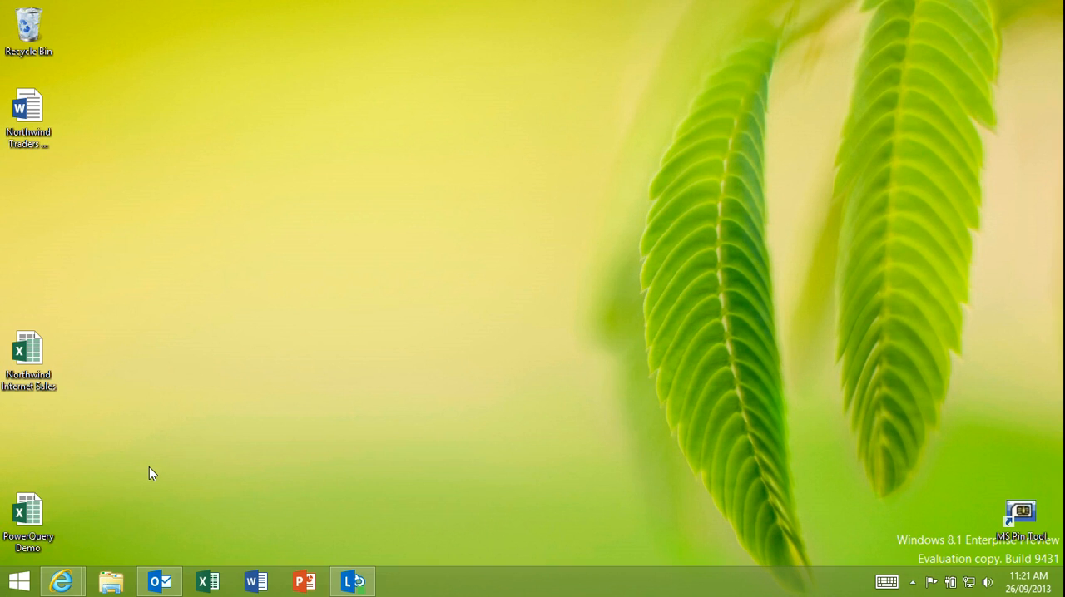
left_click(160, 583)
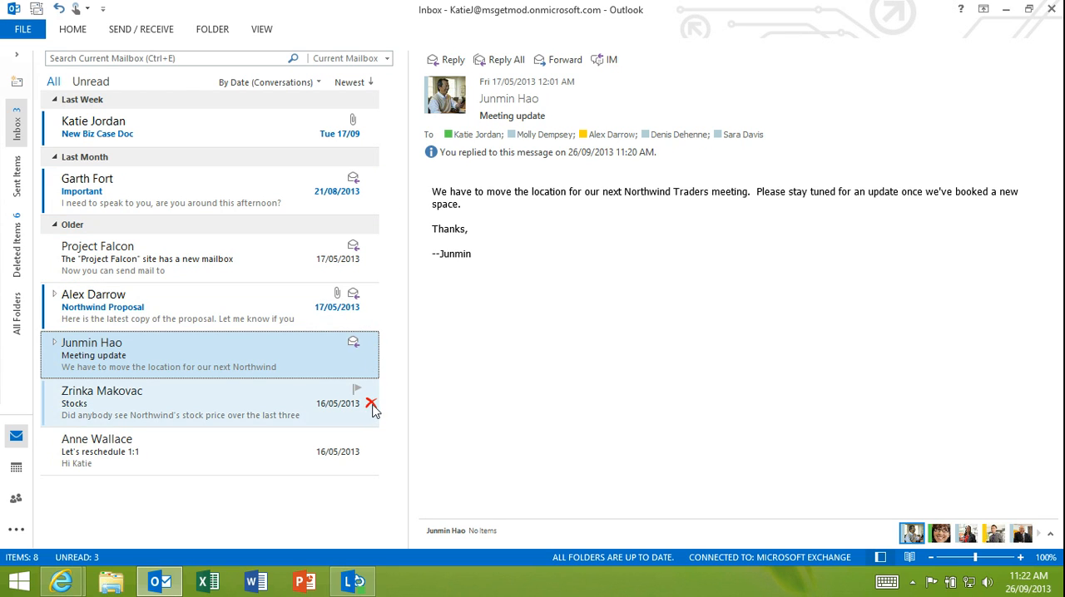
left_click(371, 404)
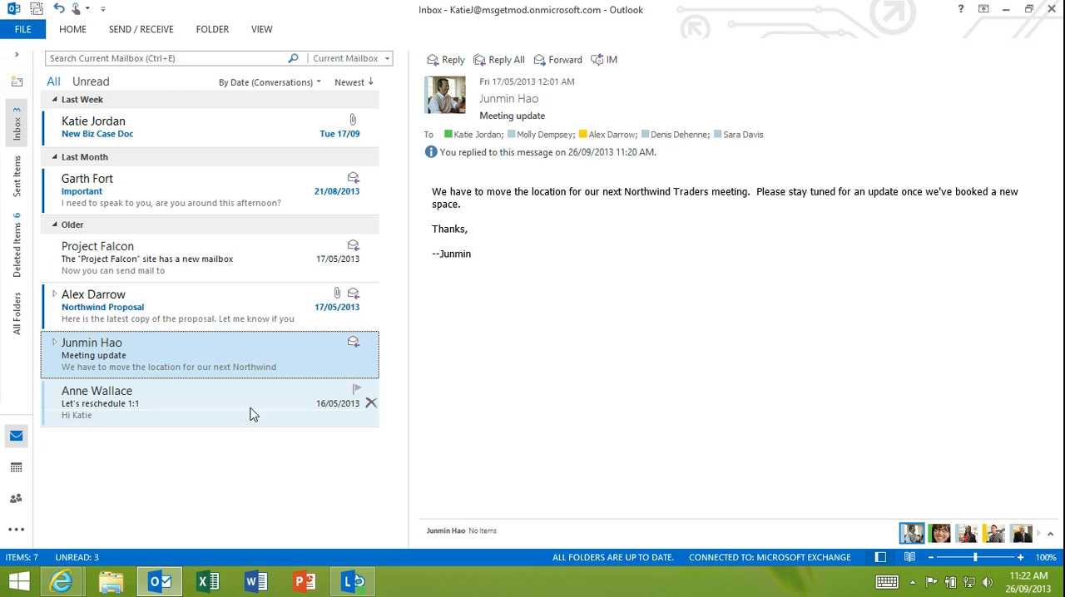
- Draft an inline reply to the "Let's reschedule 1:1" message reading "This is really important."
left_click(150, 393)
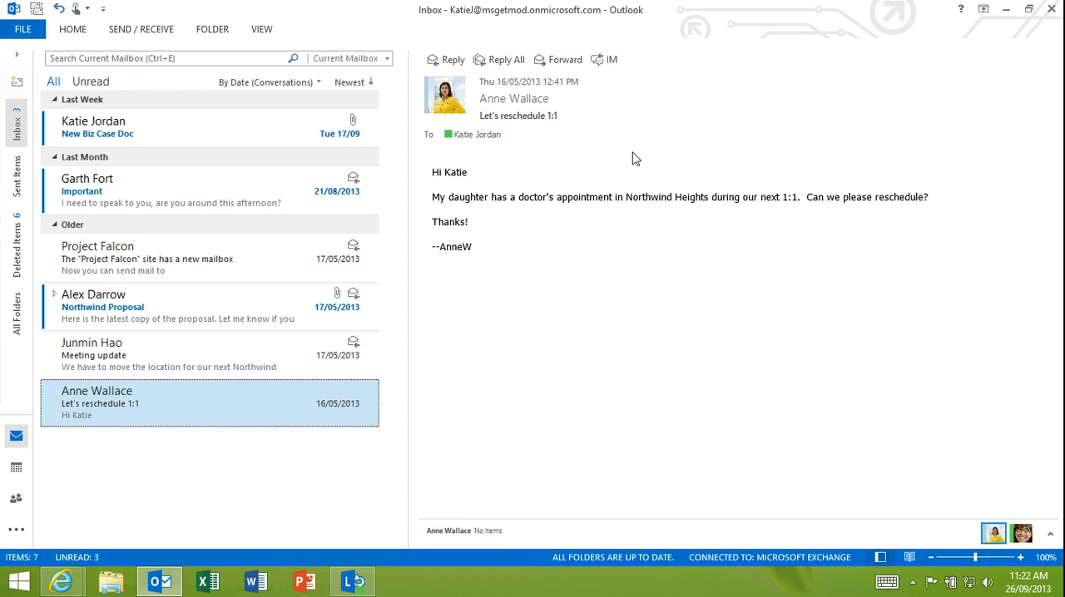
left_click(67, 29)
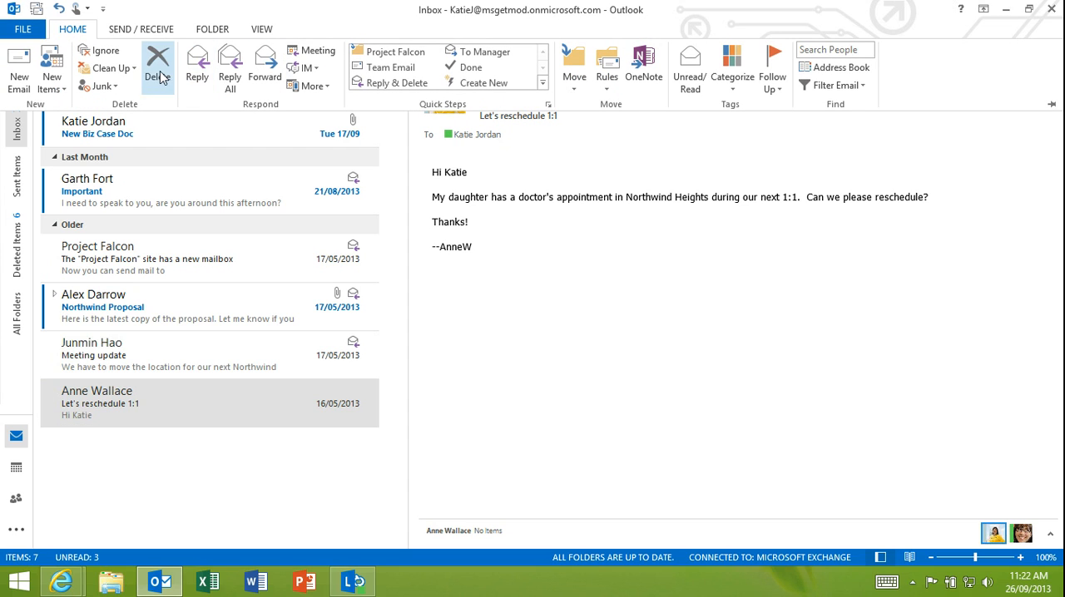
left_click(716, 253)
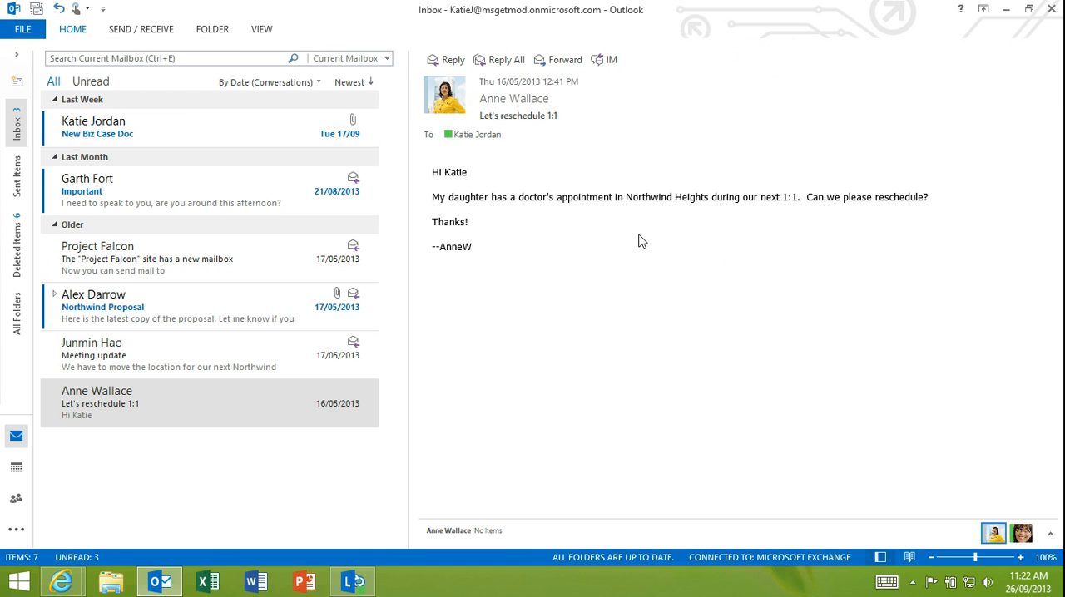
left_click(451, 60)
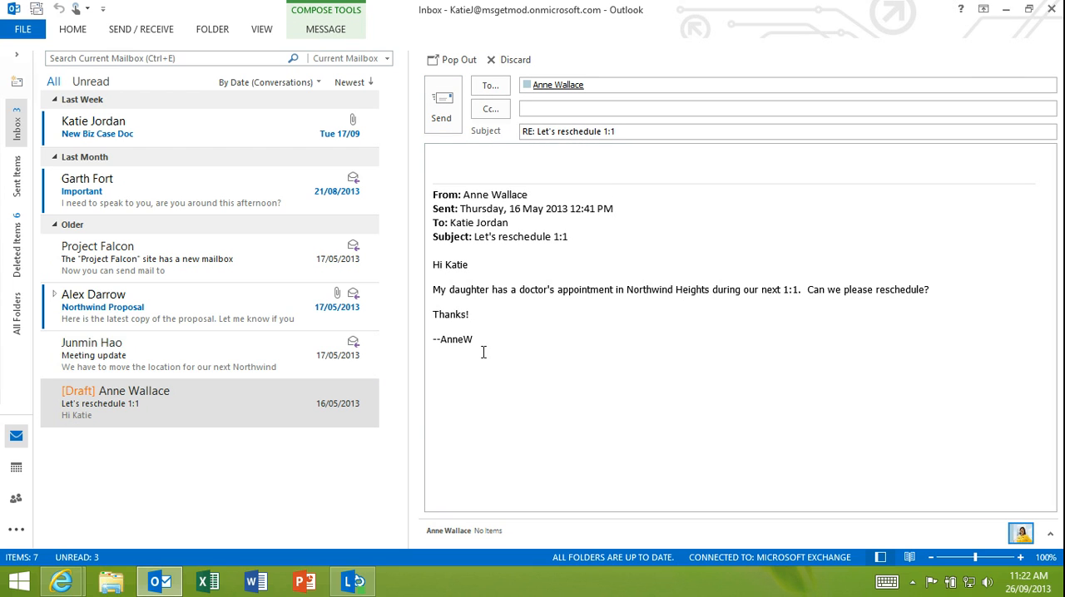
type("This is really important.")
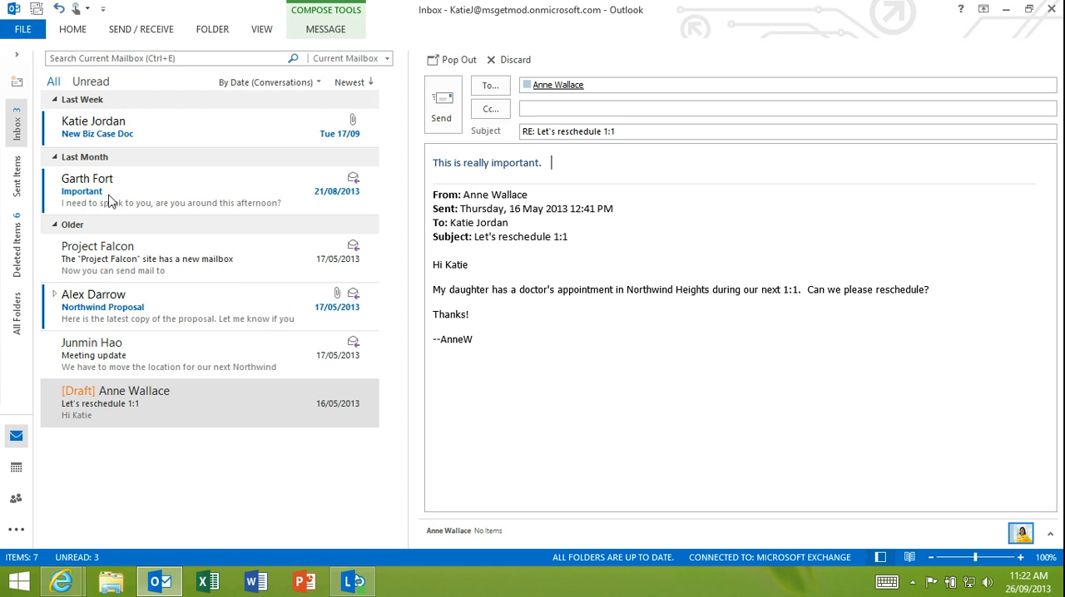
- View the Project Falcon site mailbox message and look through the list of all mail folders
left_click(115, 245)
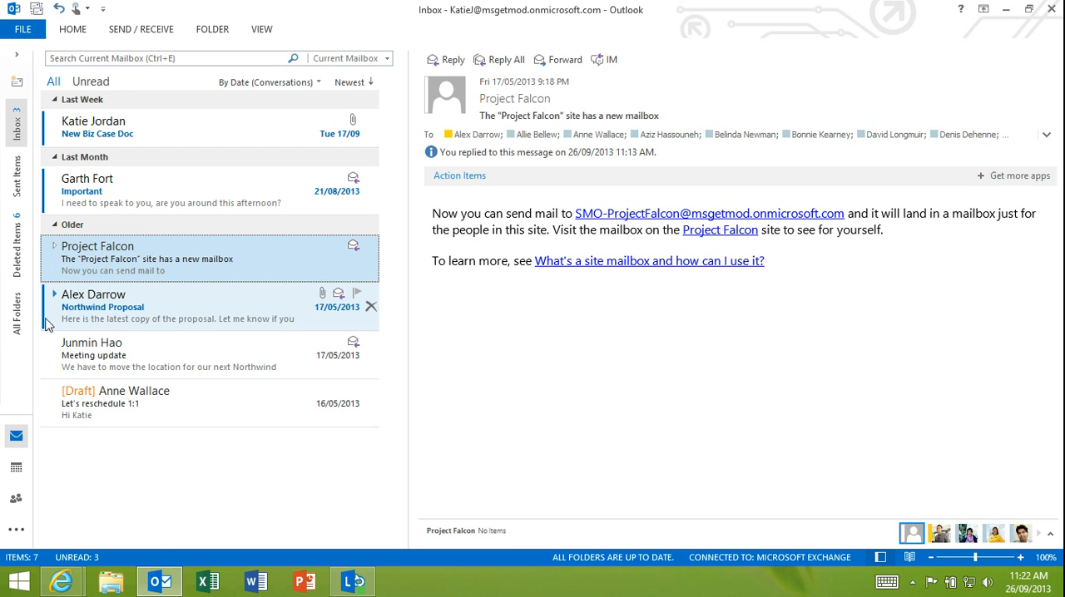
left_click(17, 315)
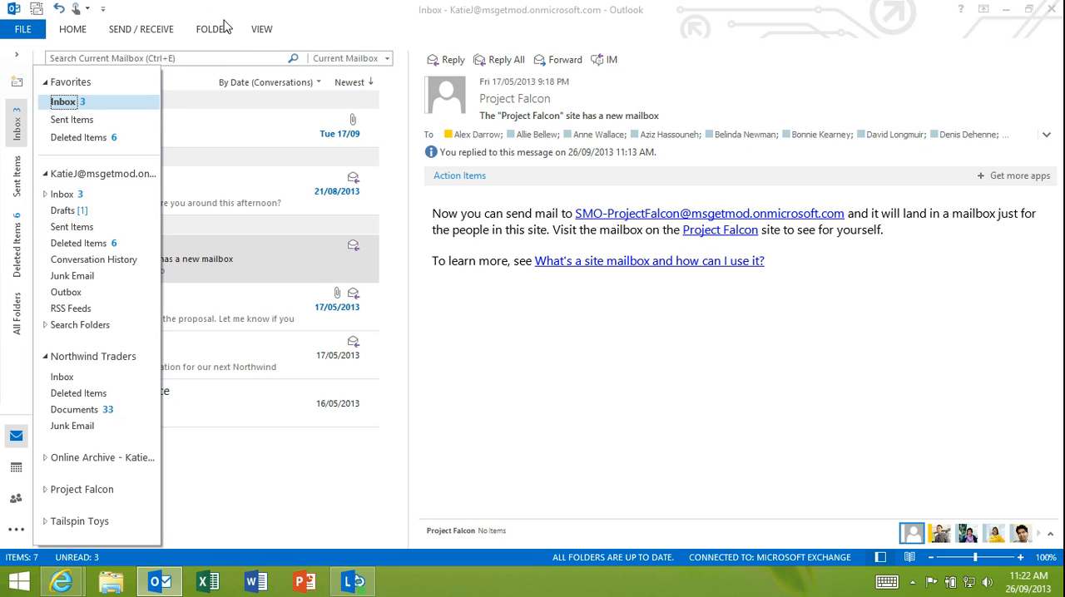
left_click(246, 9)
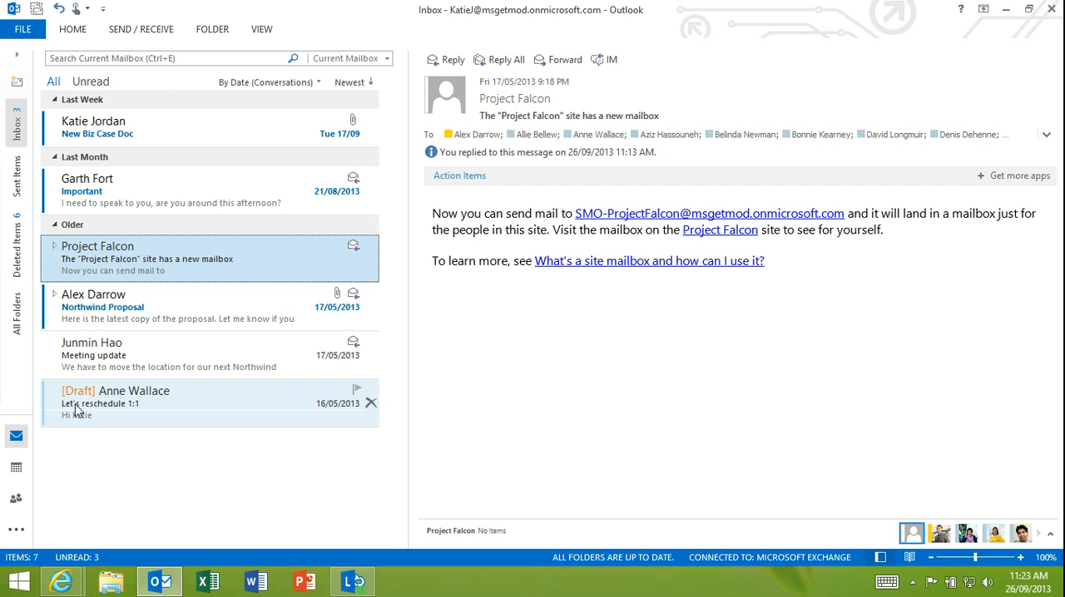
- Reopen the draft reply to "Let's reschedule 1:1" and send it
left_click(183, 419)
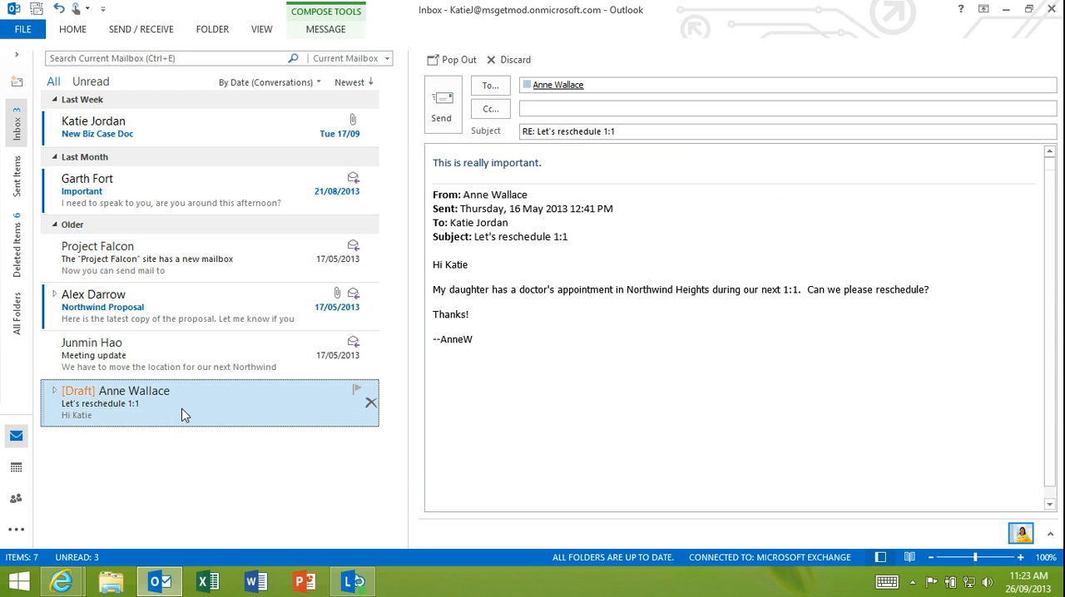
left_click(573, 168)
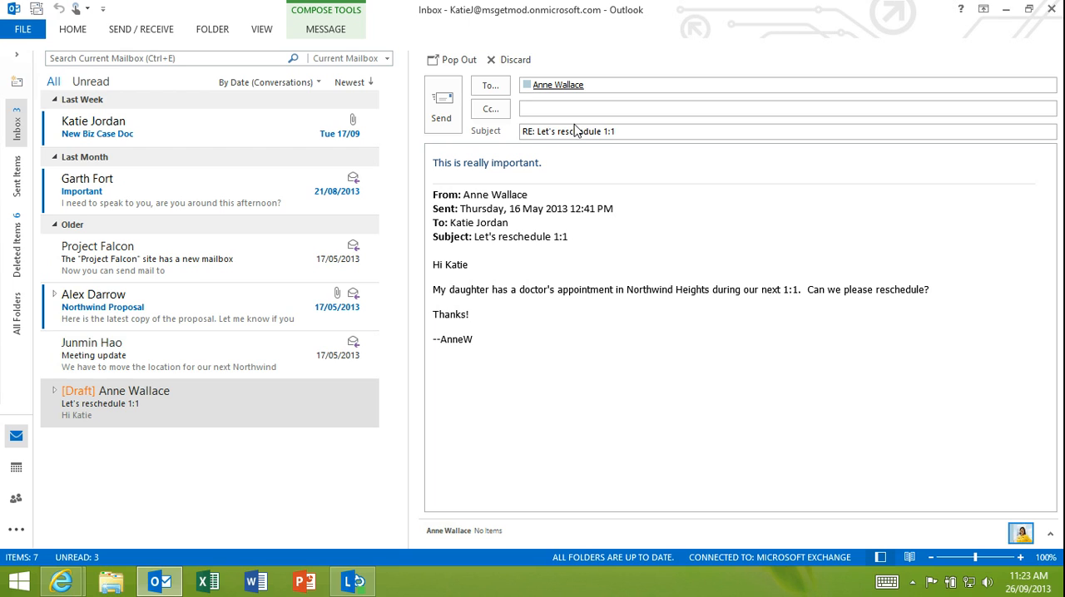
left_click(443, 107)
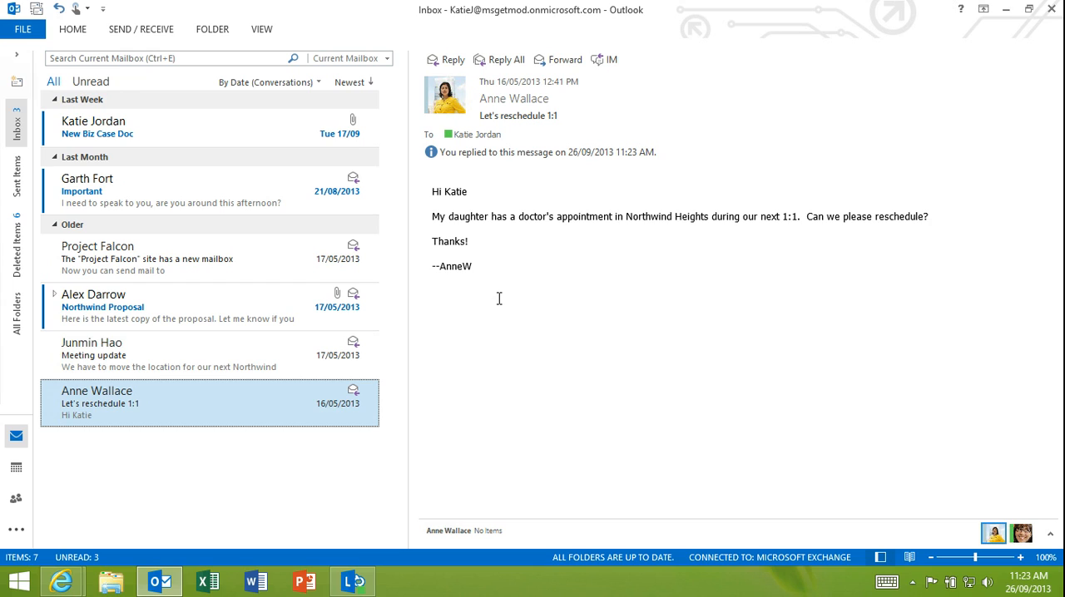
- Copy the Northwind Q4 Business Review.docx attachment from the "New Biz Case Doc" message into the Northwind Traders Documents folder
left_click(175, 141)
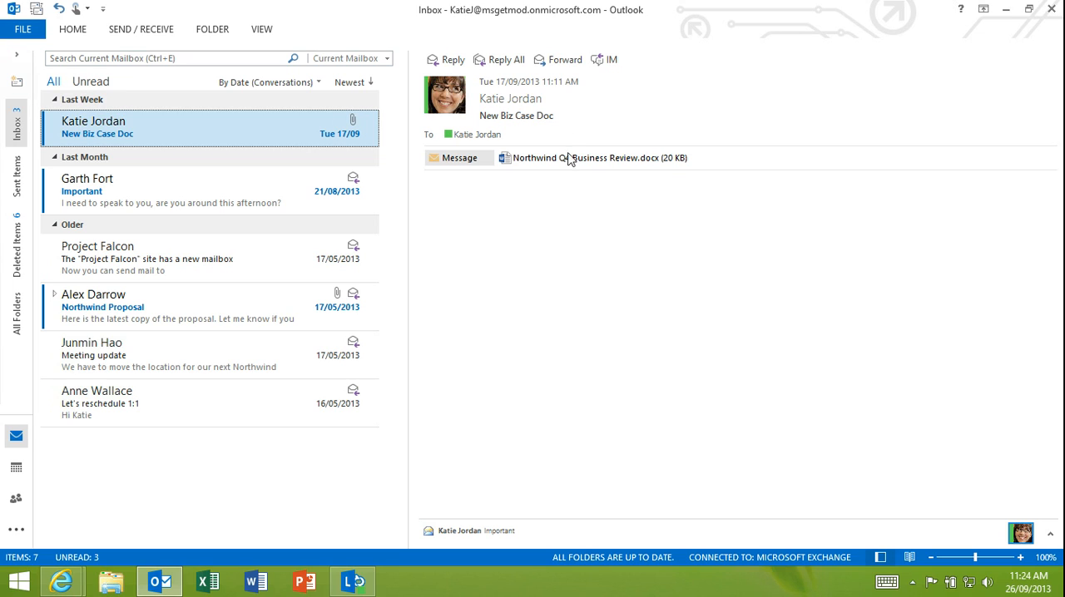
left_click(16, 55)
left_click_drag(726, 164, 47, 425)
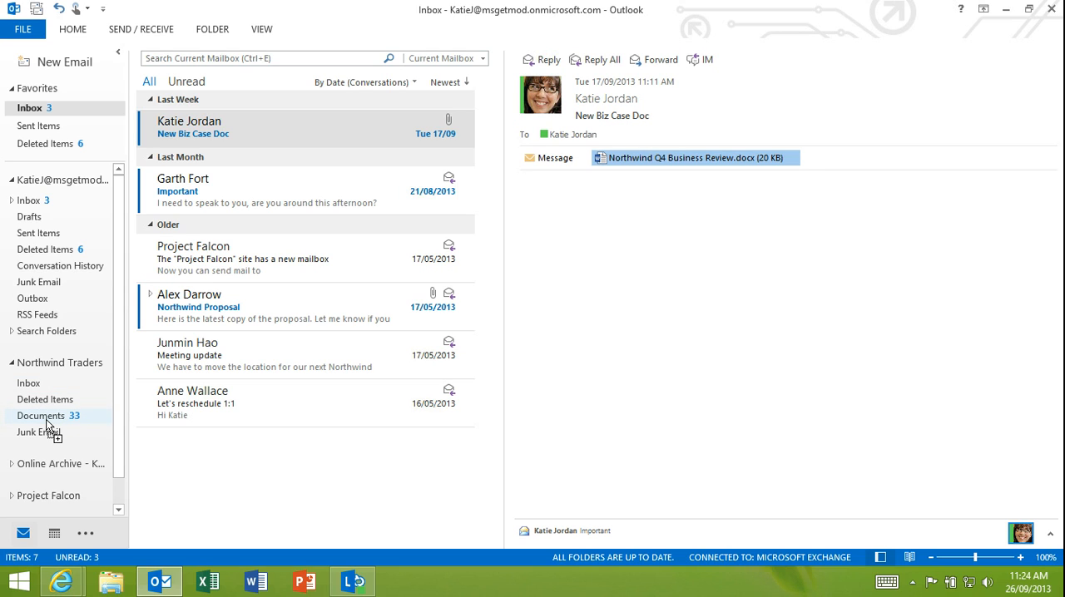
left_click_drag(47, 423, 50, 422)
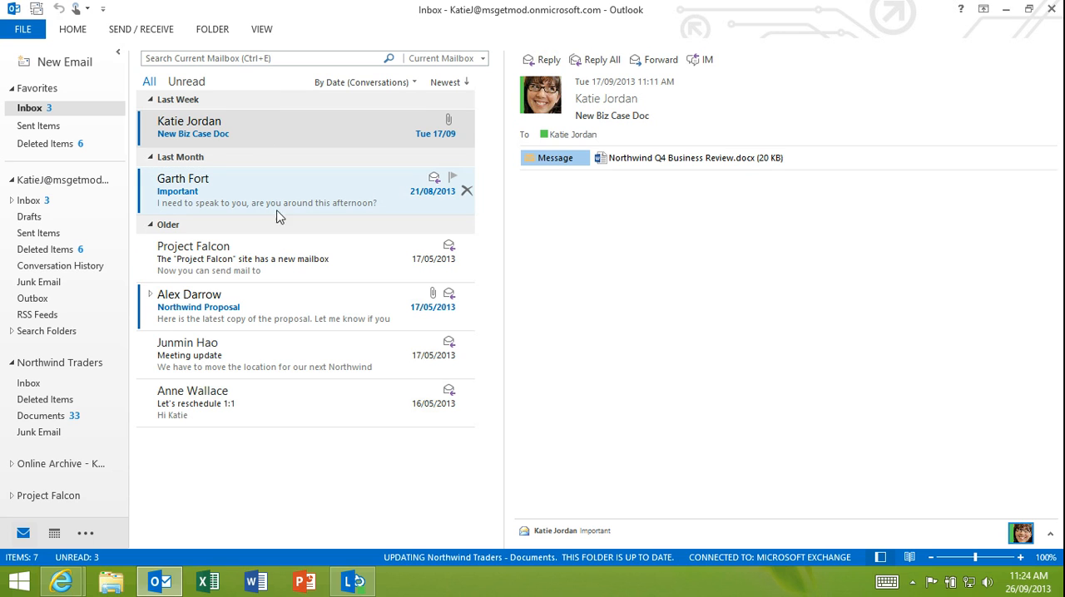
- Open the Northwind Proposal message in its own window and view the sender's full contact card
left_click(286, 321)
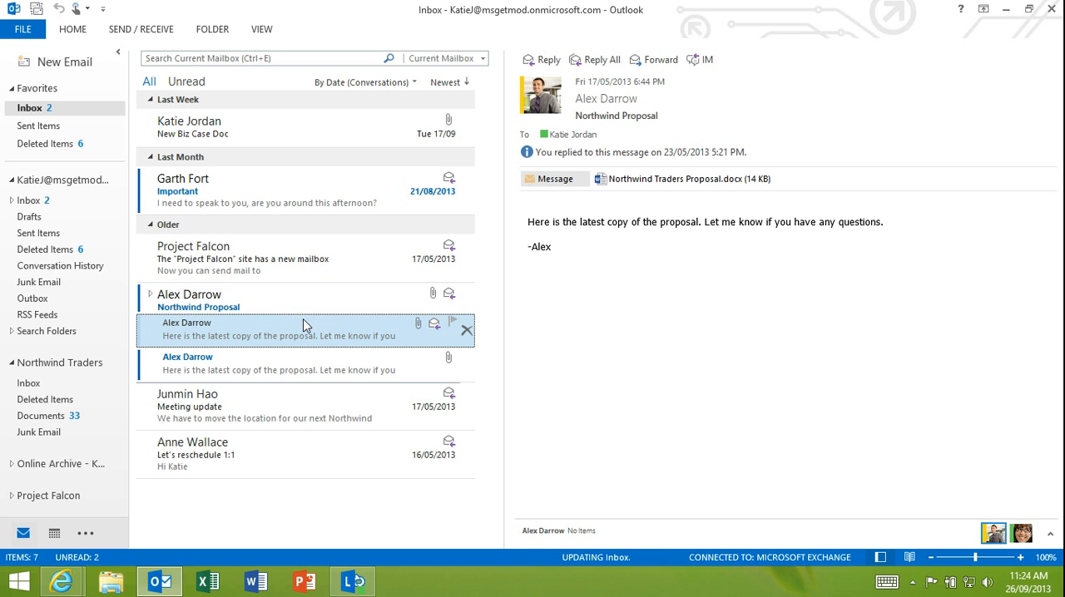
double_click(298, 339)
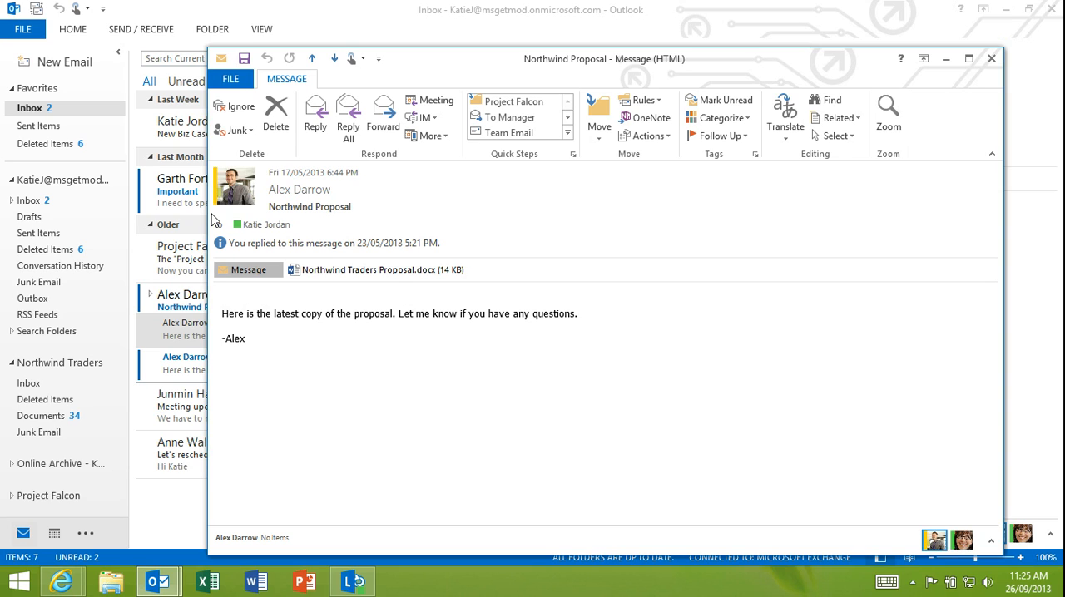
mouse_move(229, 203)
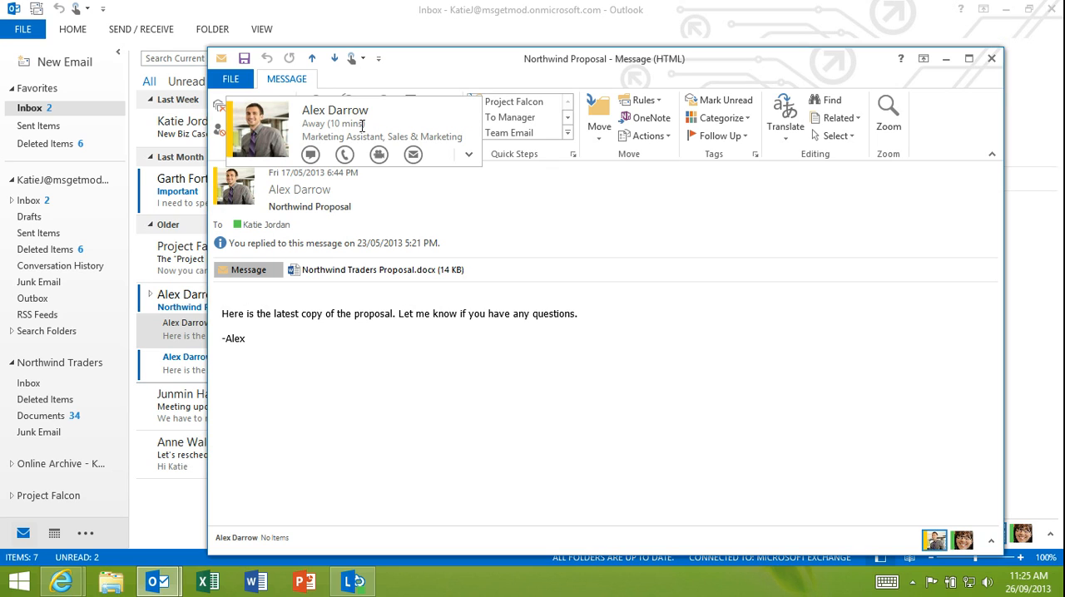
left_click(468, 154)
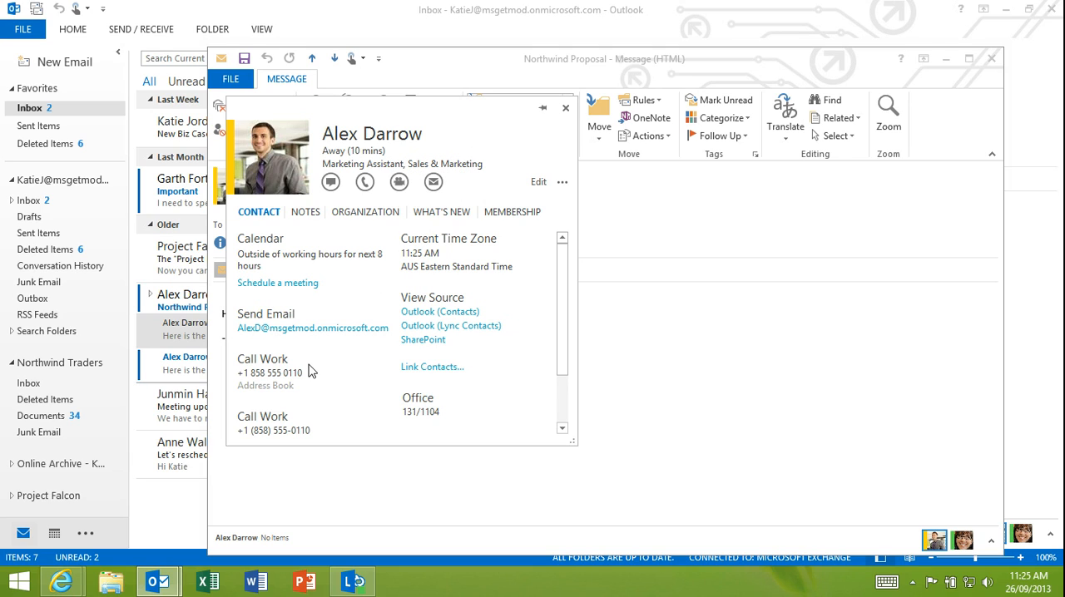
left_click(564, 111)
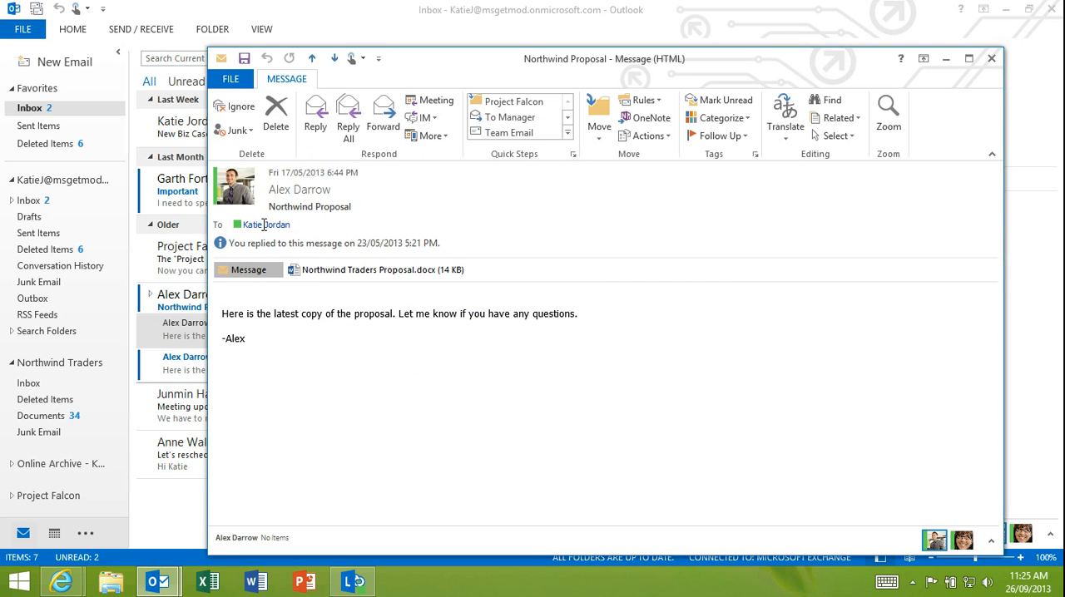
- Send the Northwind Proposal sender an instant message from the contact card, greeting them by first name and asking "are you freee"
mouse_move(258, 225)
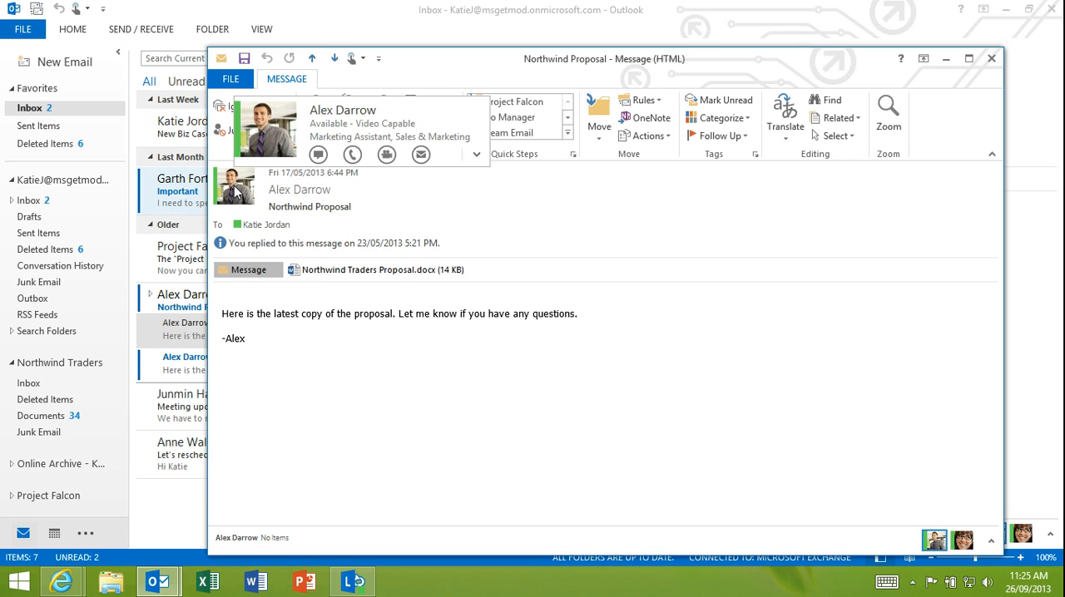
left_click(317, 154)
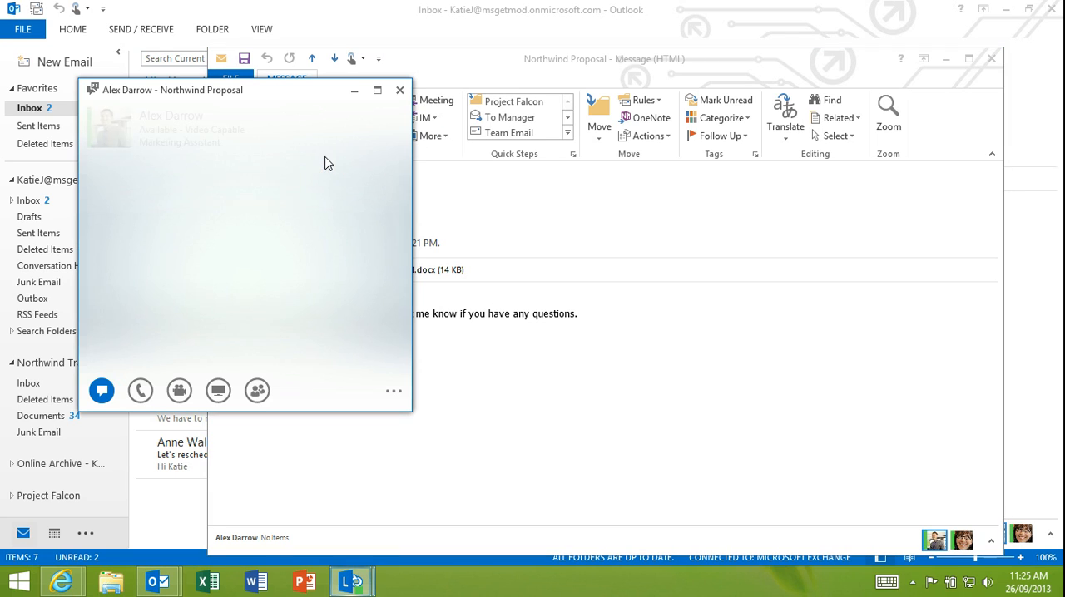
type("Hi Ale")
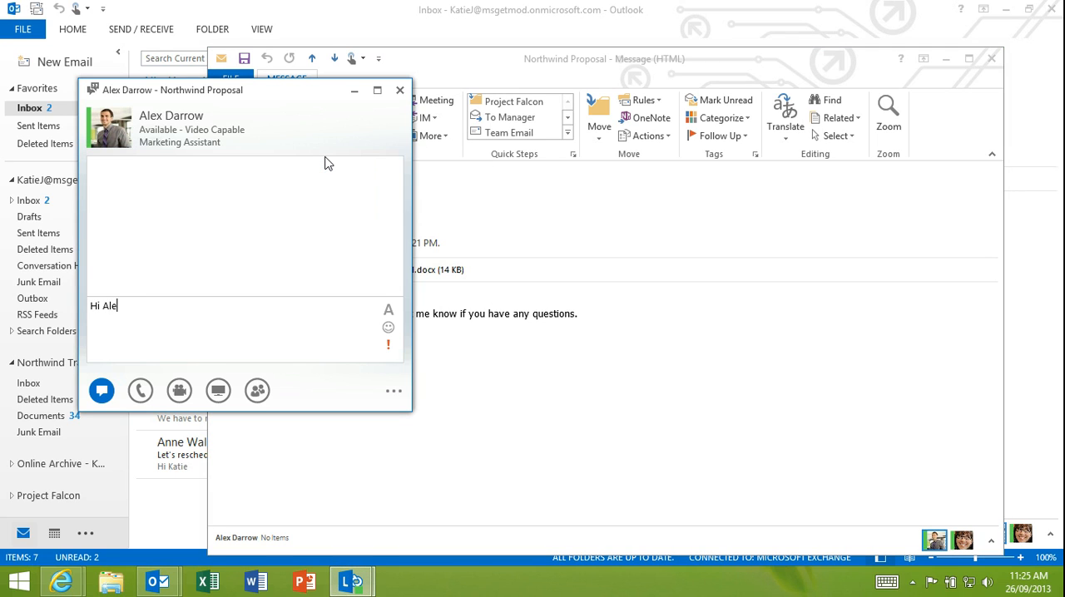
type("x are you freee")
key("Return")
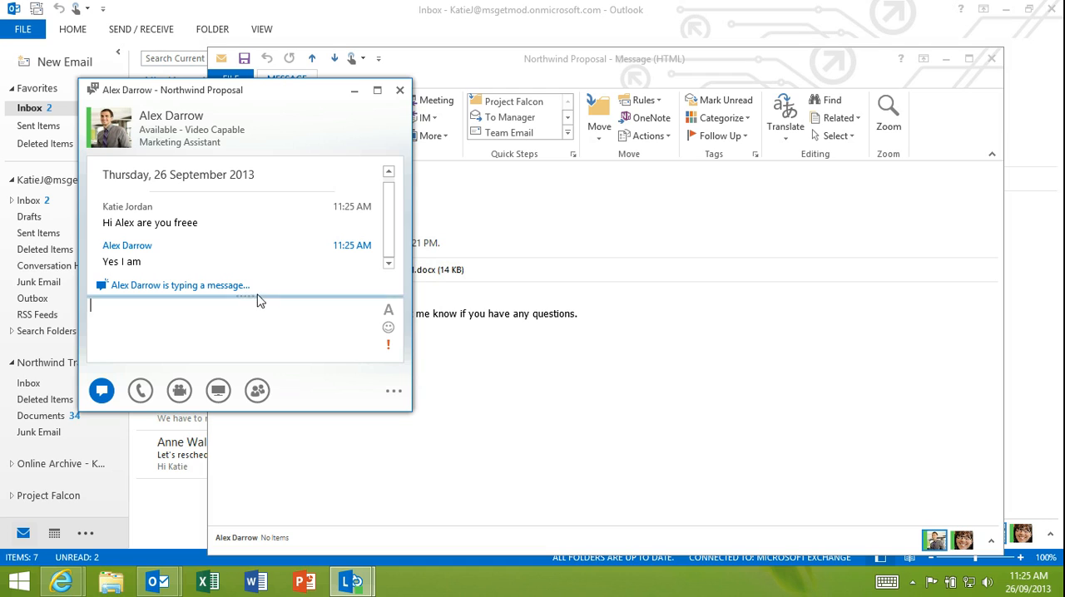
- Place a Lync call to the same contact, end it, and close the conversation and the Northwind Proposal message window
mouse_move(136, 394)
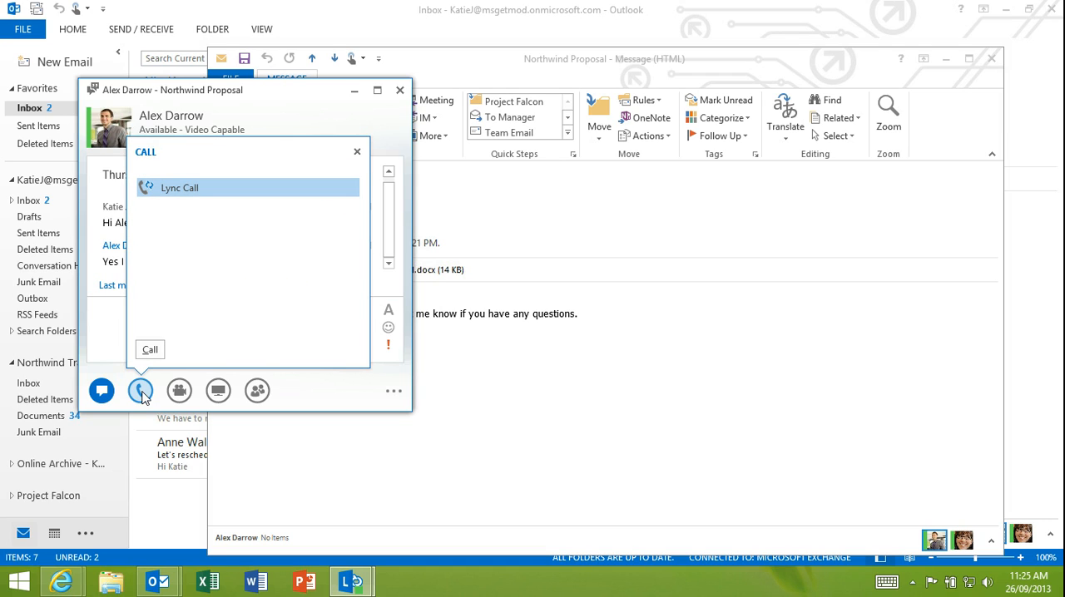
left_click(140, 393)
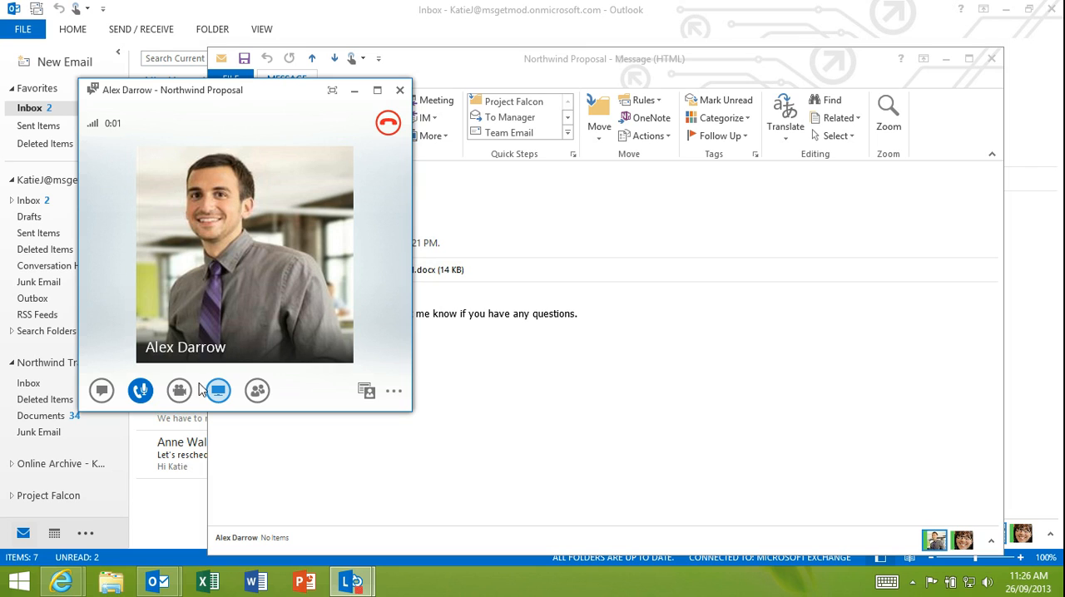
mouse_move(183, 403)
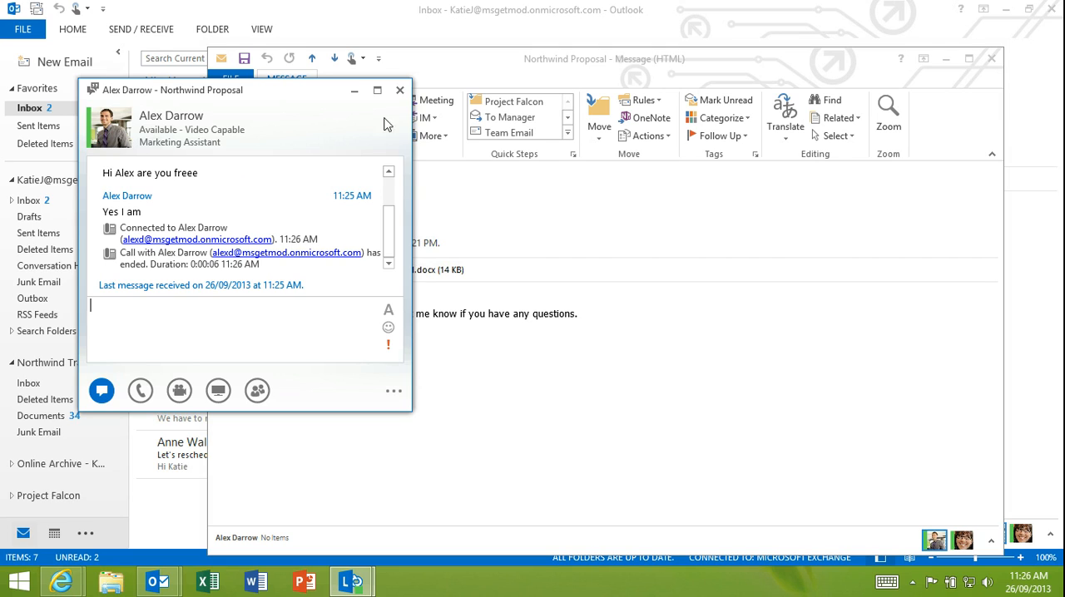
left_click(401, 91)
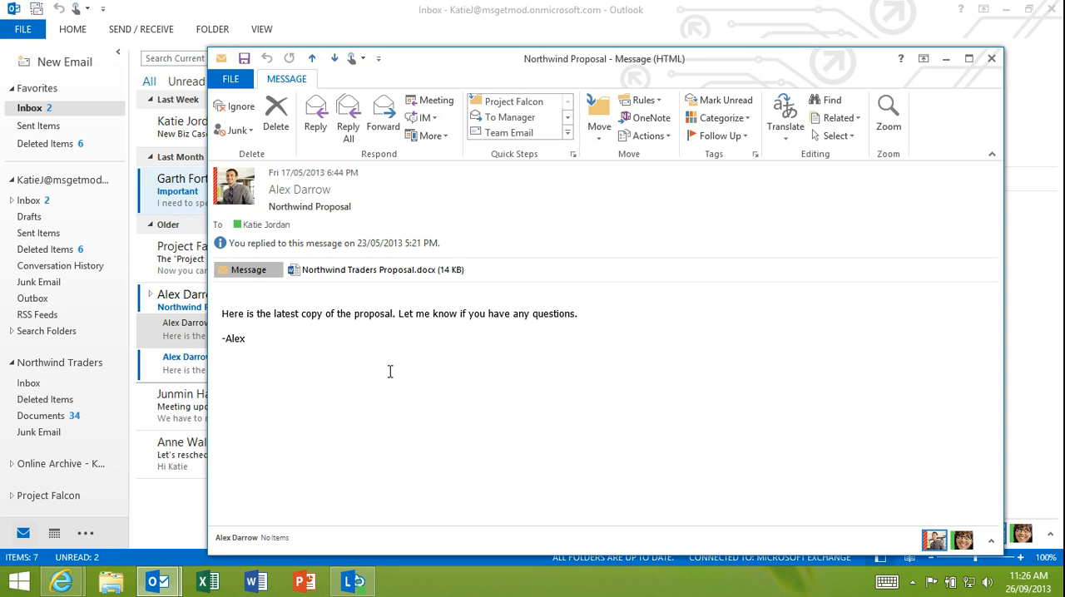
mouse_move(295, 192)
left_click(991, 58)
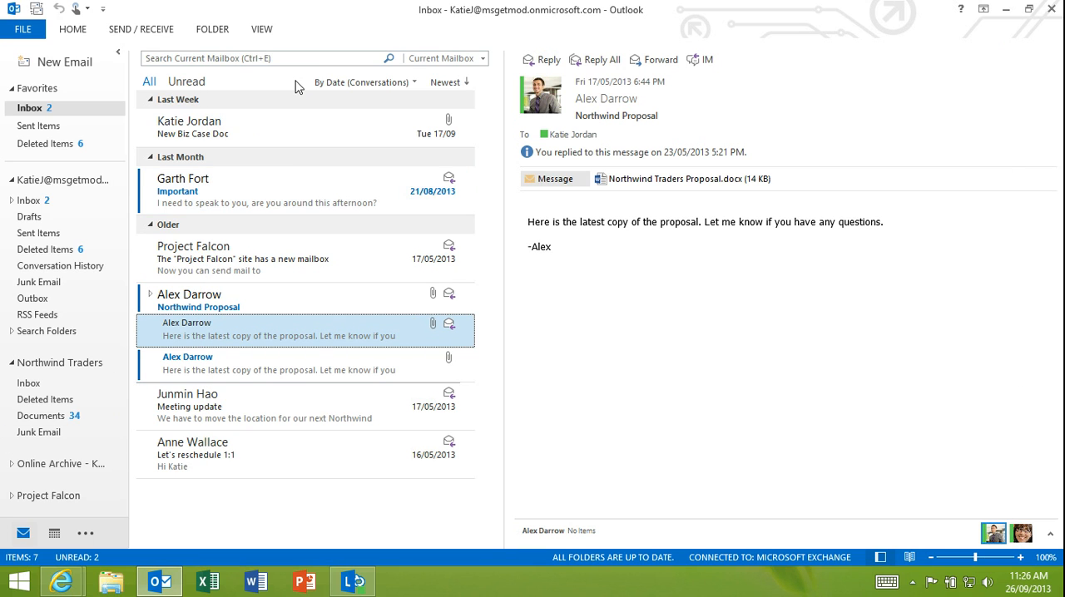
- Examine the files stored in the Northwind Traders site mailbox's Documents folder
left_click(43, 417)
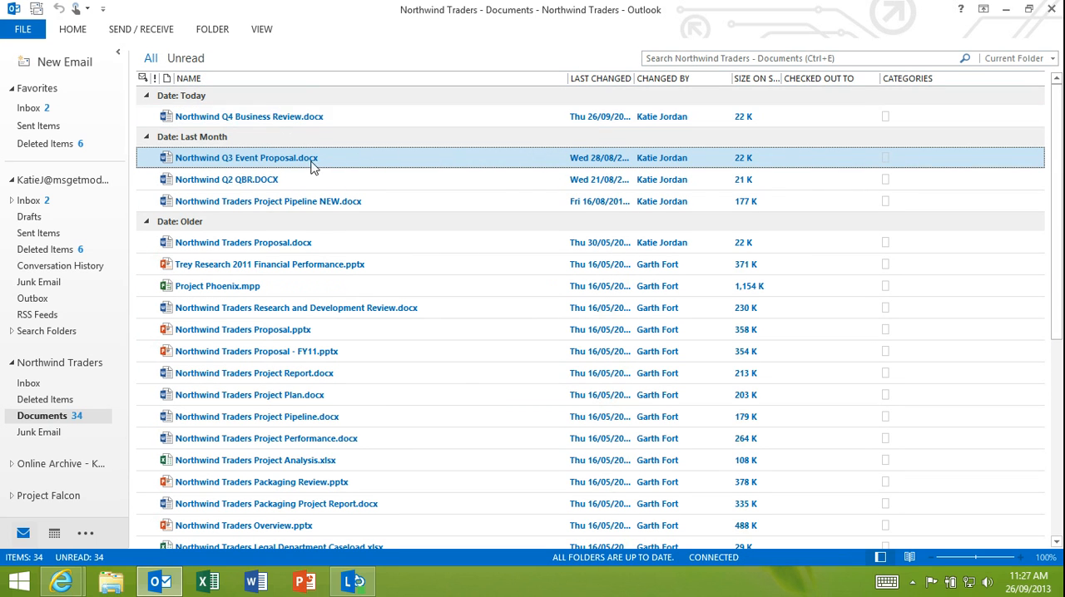
scroll(328, 375, "down", 5)
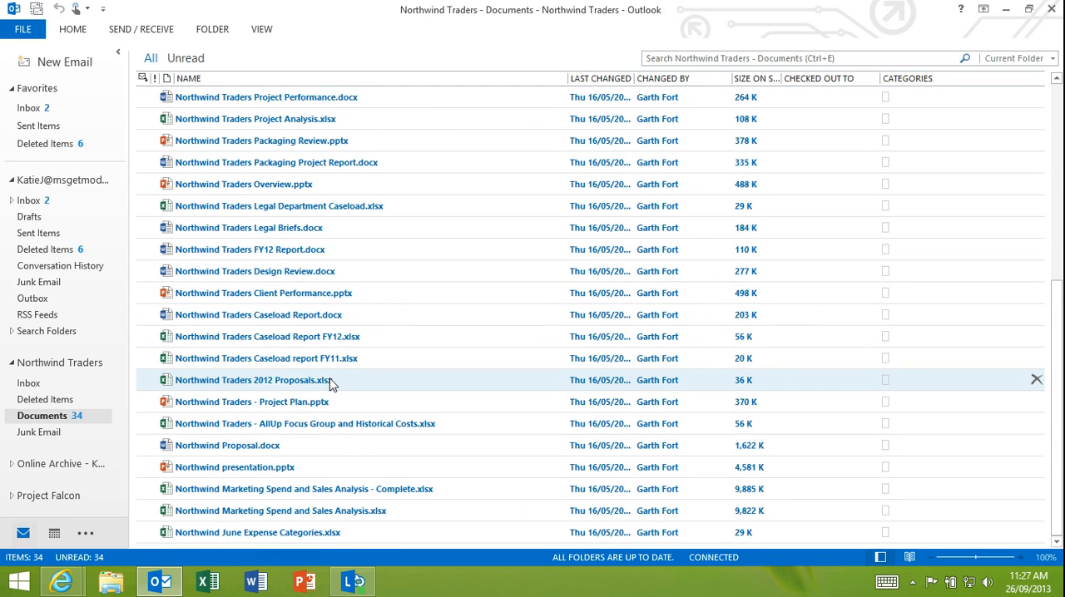
scroll(330, 382, "up", 3)
scroll(330, 383, "up", 3)
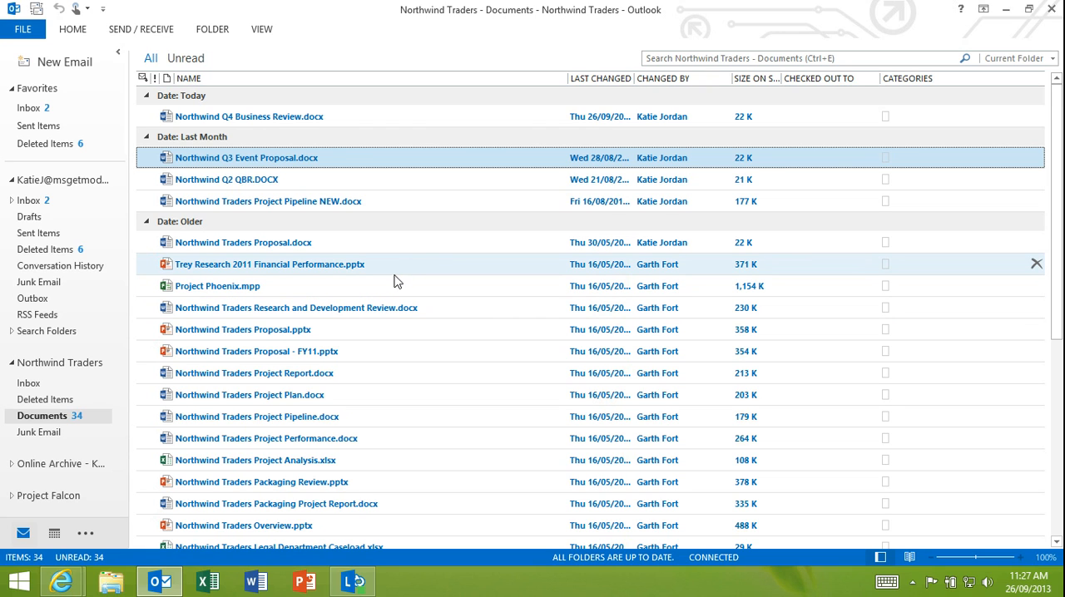
scroll(396, 281, "down", 5)
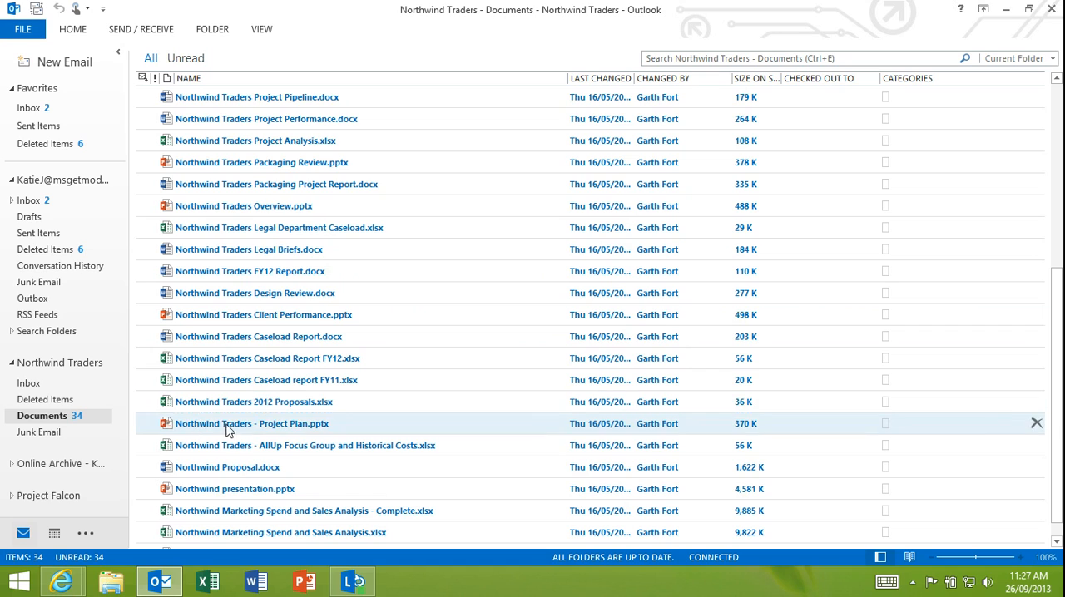
- Look through the Northwind Traders mailbox's Documents list and open that folder in the web browser
scroll(250, 465, "down", 1)
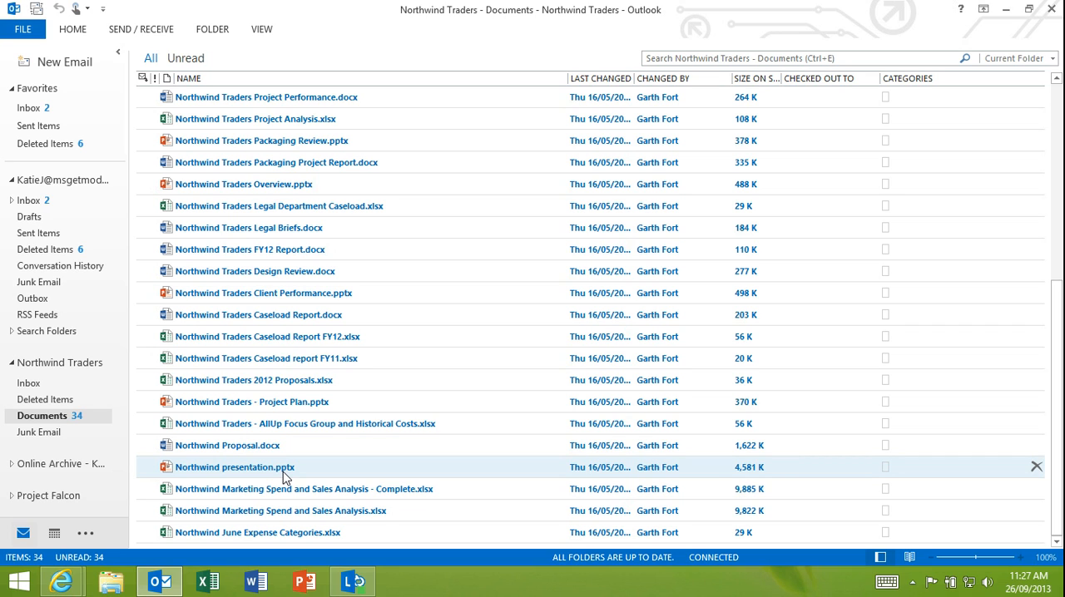
scroll(297, 478, "up", 6)
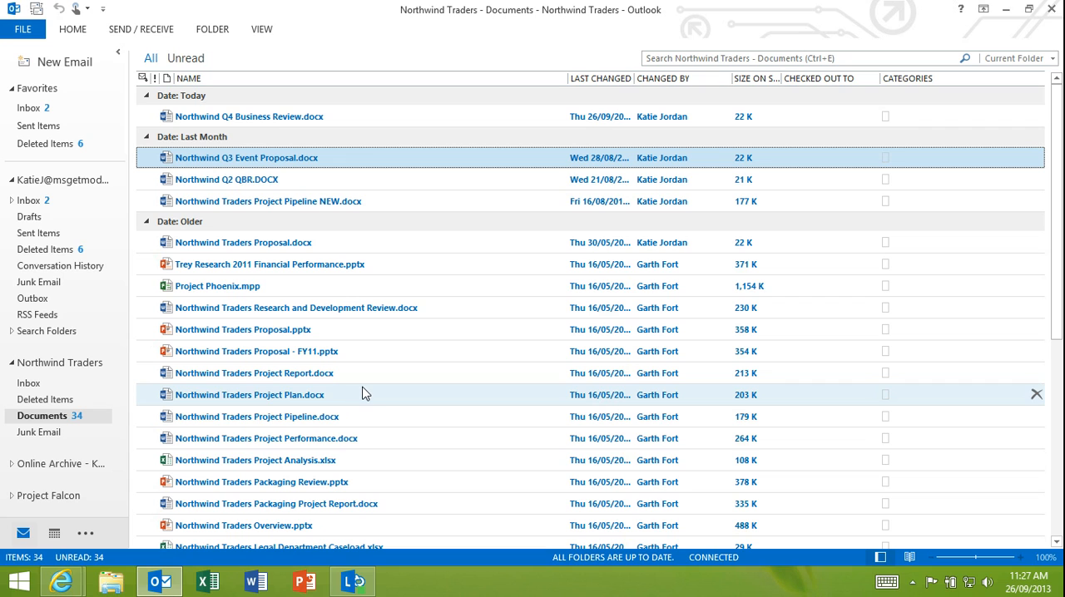
scroll(252, 312, "down", 4)
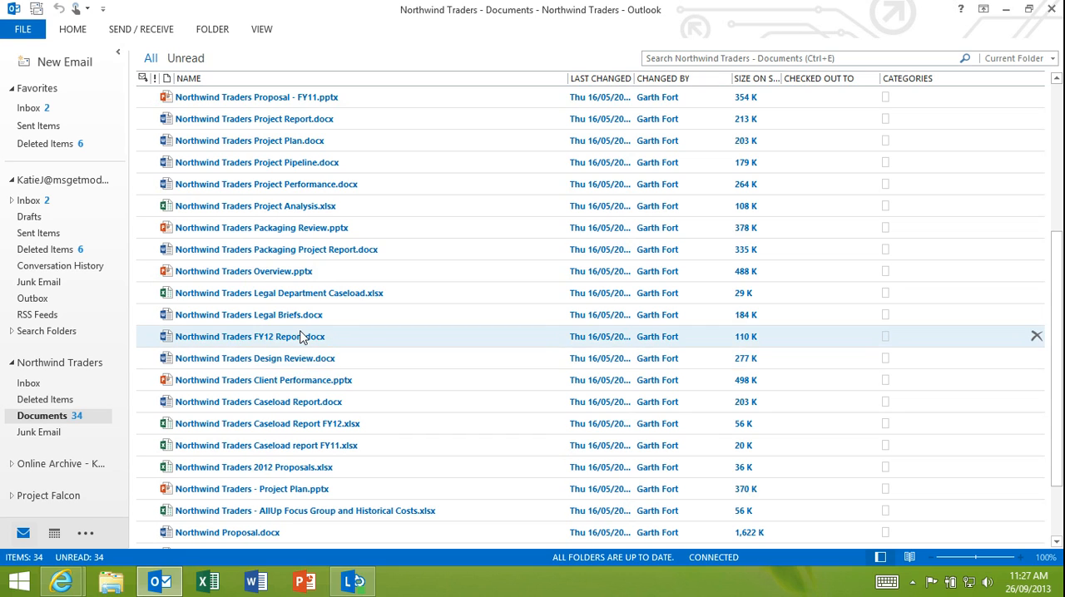
scroll(301, 335, "up", 4)
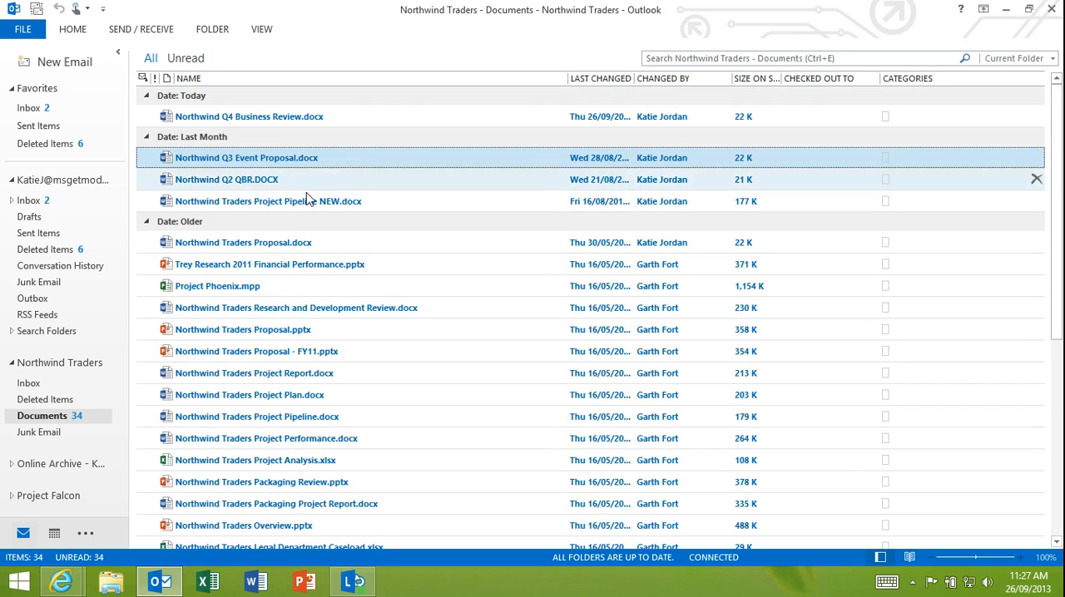
right_click(42, 420)
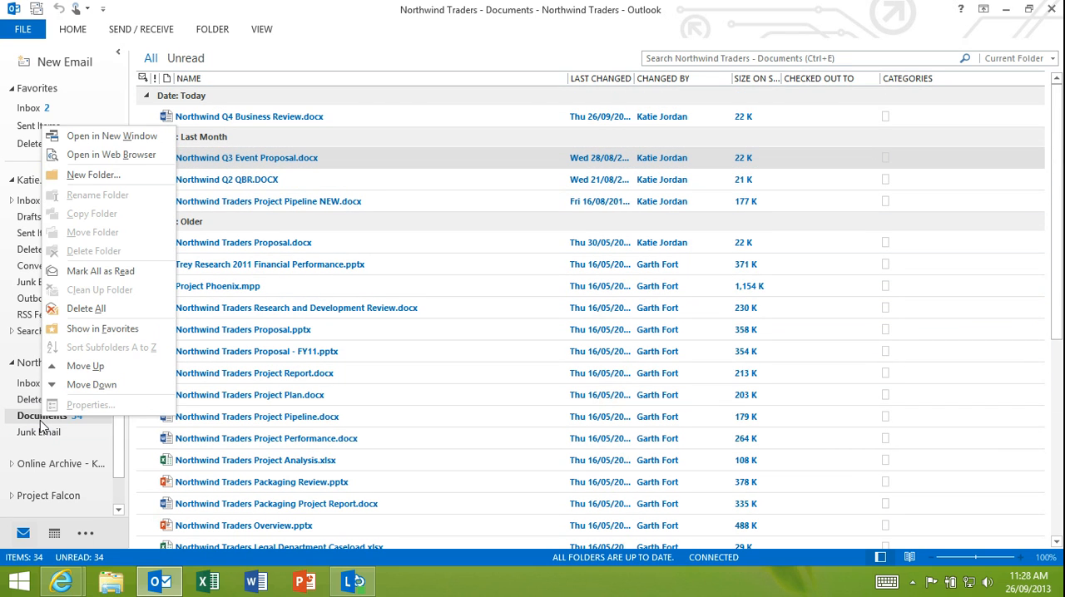
left_click(105, 156)
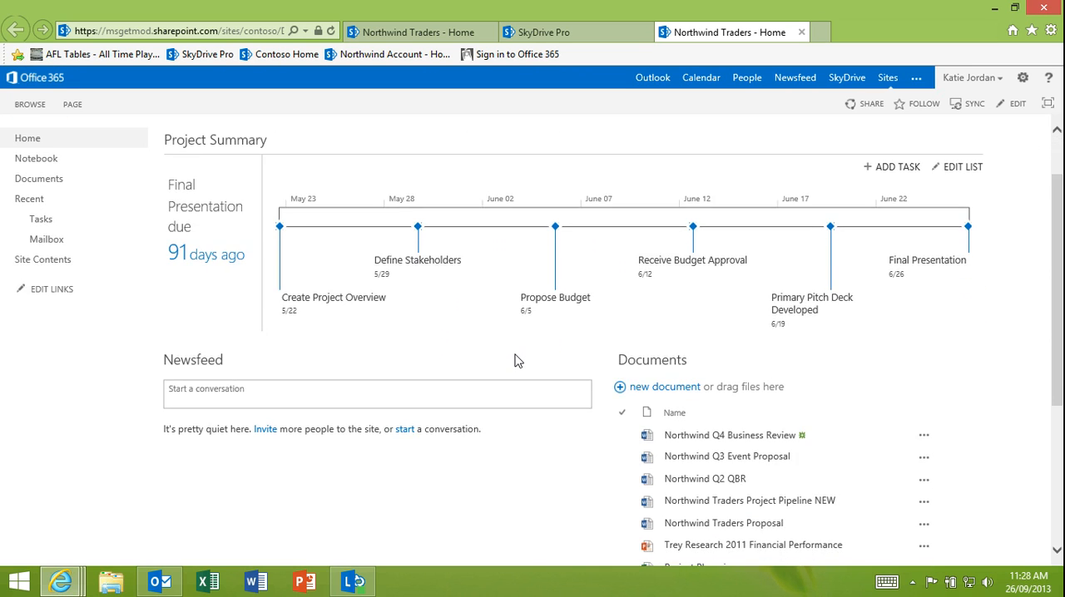
- Examine the project timeline, newsfeed and documents list on the Northwind Traders team site, comparing the documents with Outlook's Documents folder
scroll(514, 360, "down", 3)
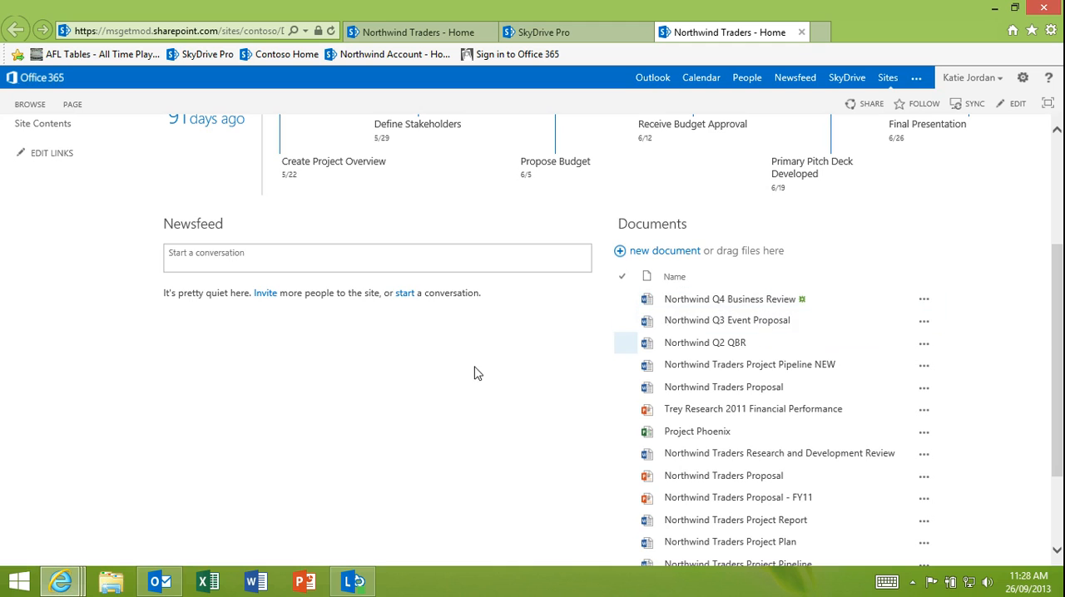
scroll(470, 370, "up", 2)
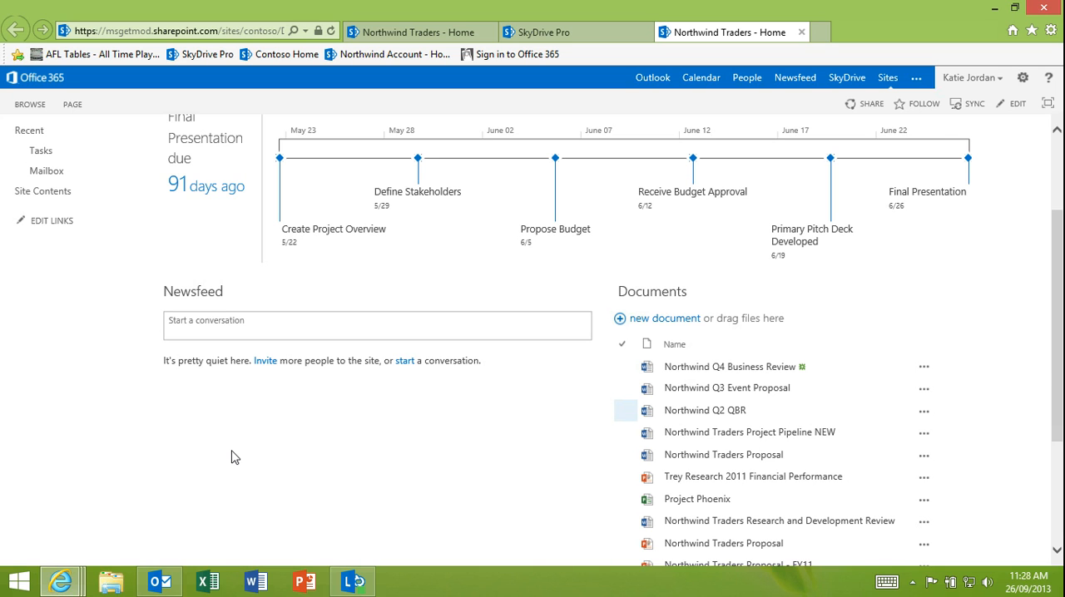
left_click(160, 580)
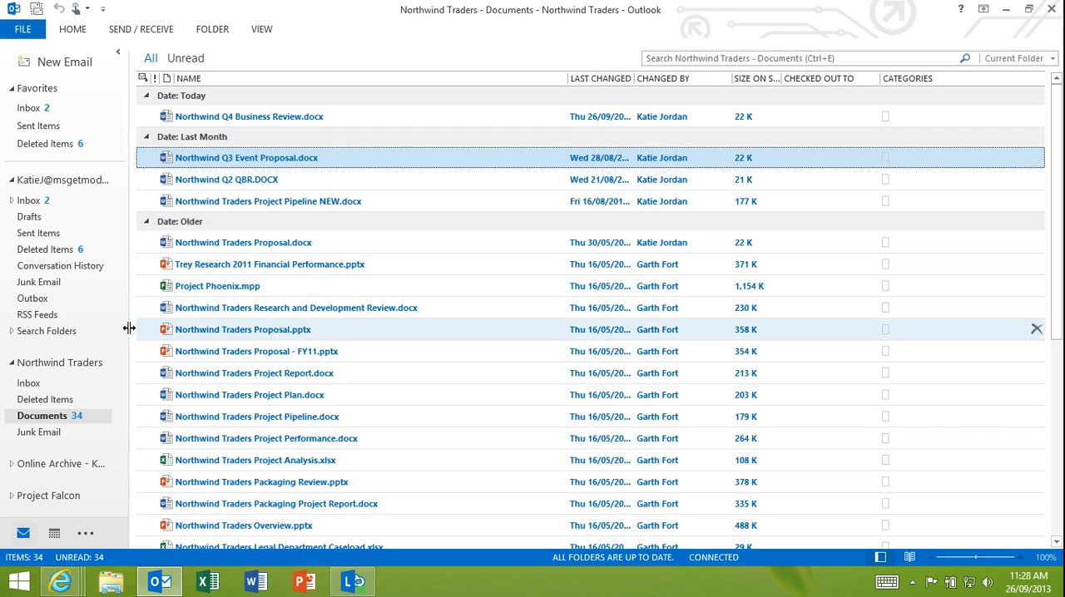
left_click(1006, 10)
scroll(619, 349, "down", 1)
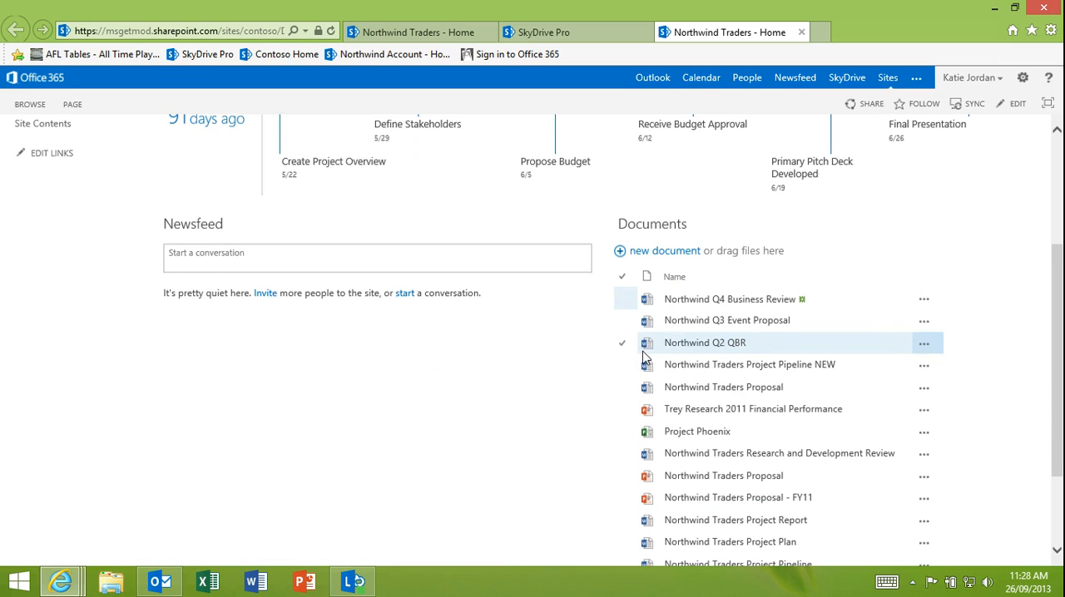
scroll(613, 380, "up", 2)
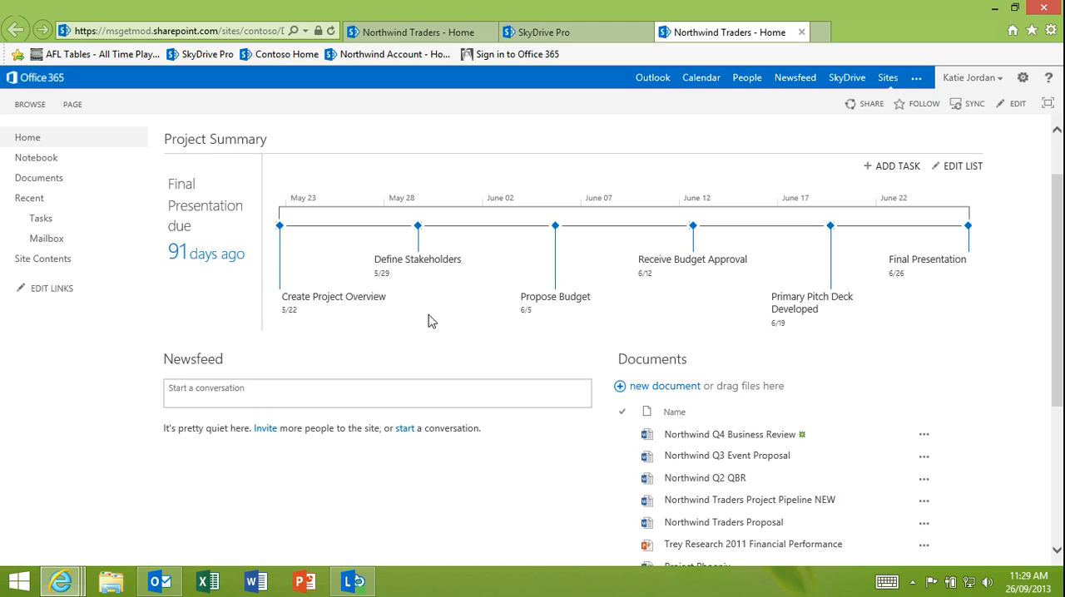
scroll(428, 321, "up", 1)
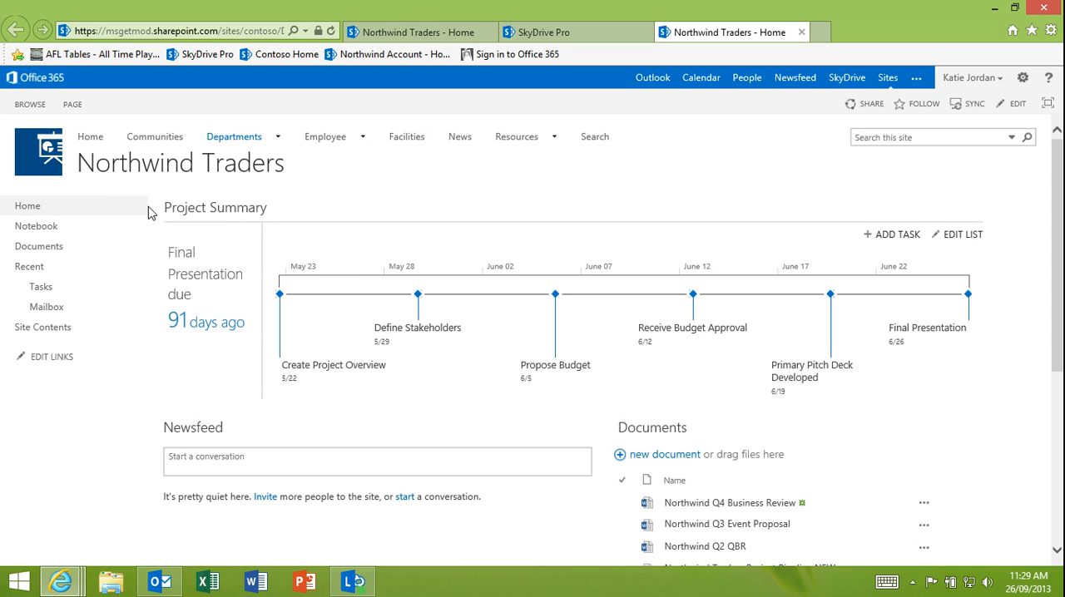
scroll(732, 383, "down", 1)
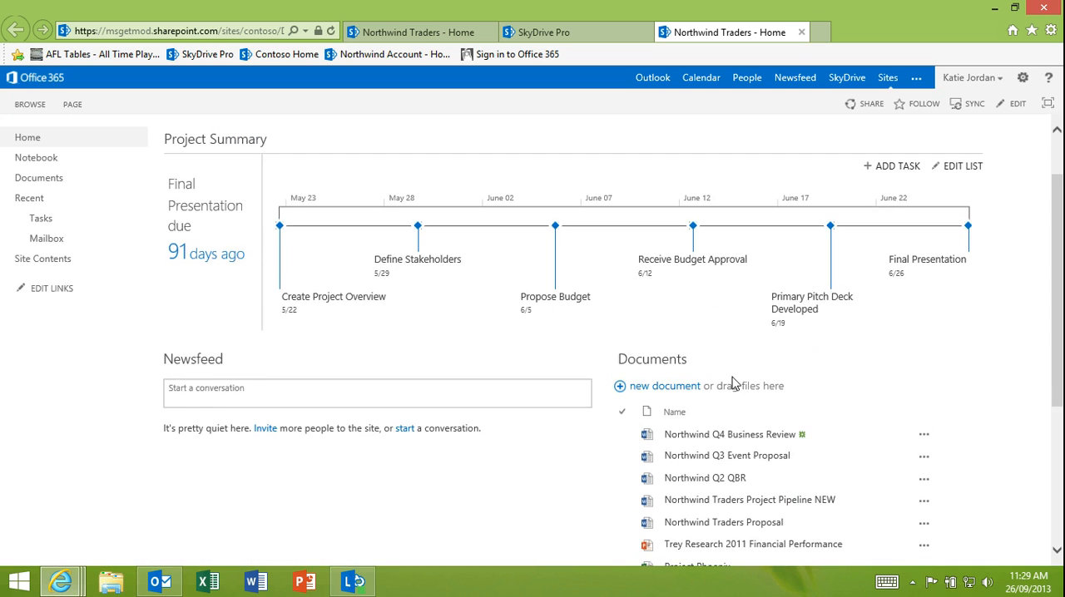
scroll(732, 382, "down", 2)
scroll(707, 391, "down", 2)
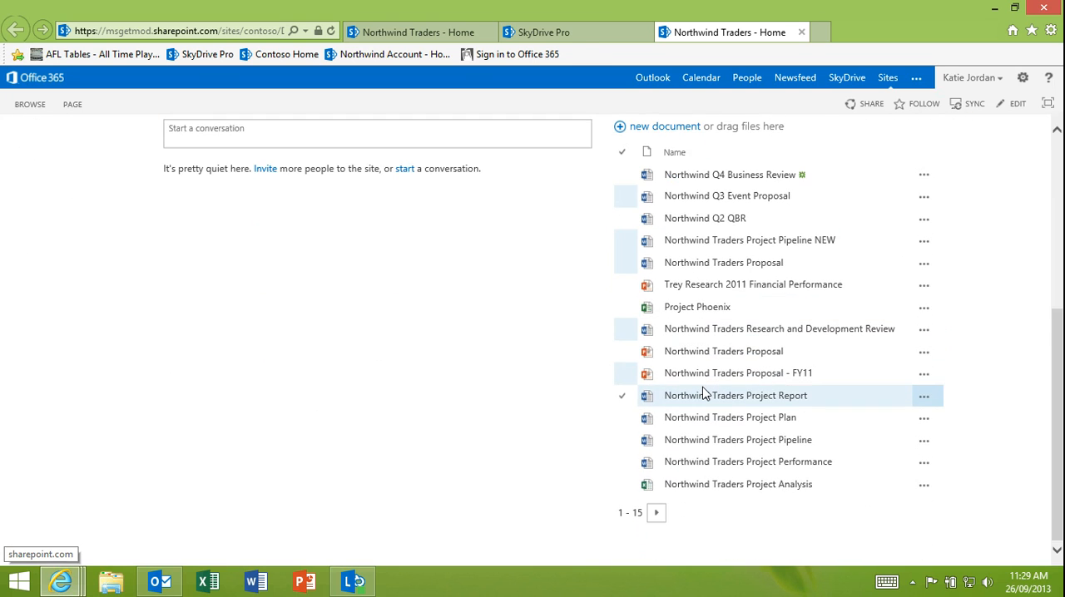
scroll(497, 333, "up", 3)
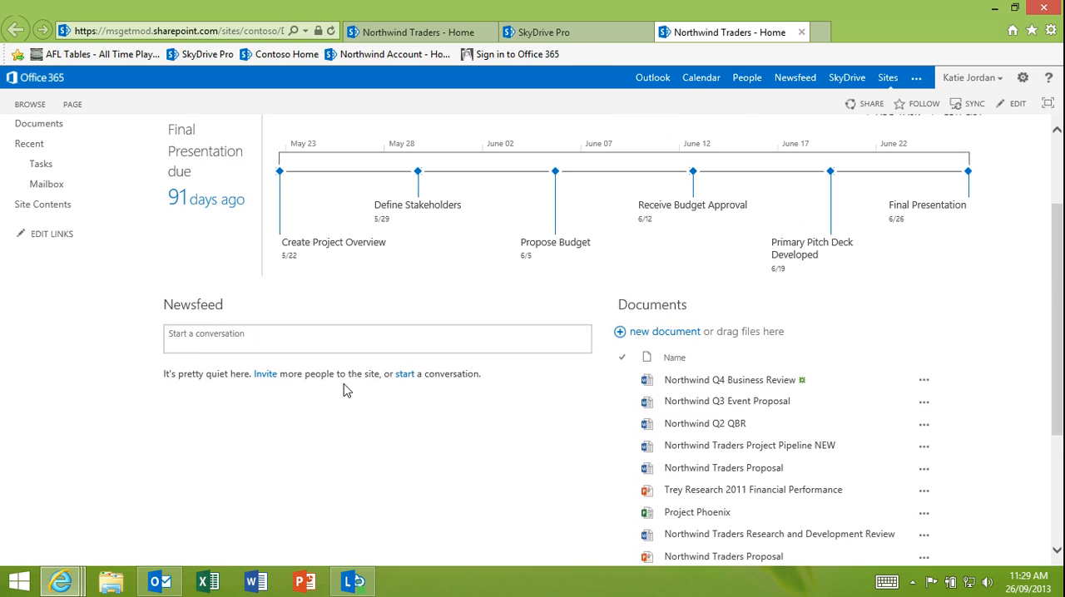
- Post "Hi check out the review" to the Northwind Traders site's newsfeed
left_click(183, 332)
type("Hi")
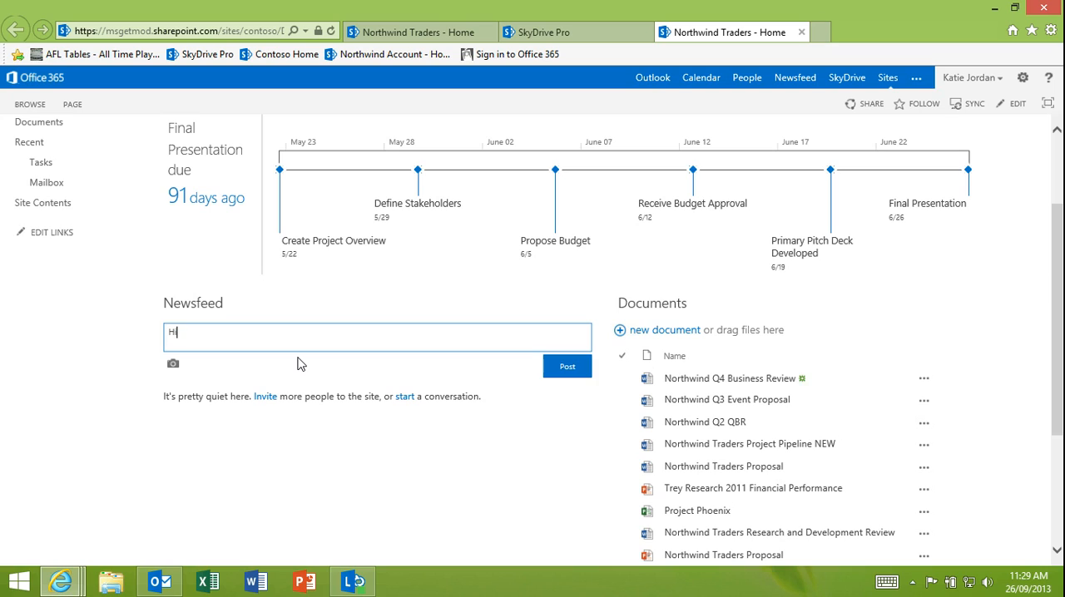
type(" check out the review")
key("Return")
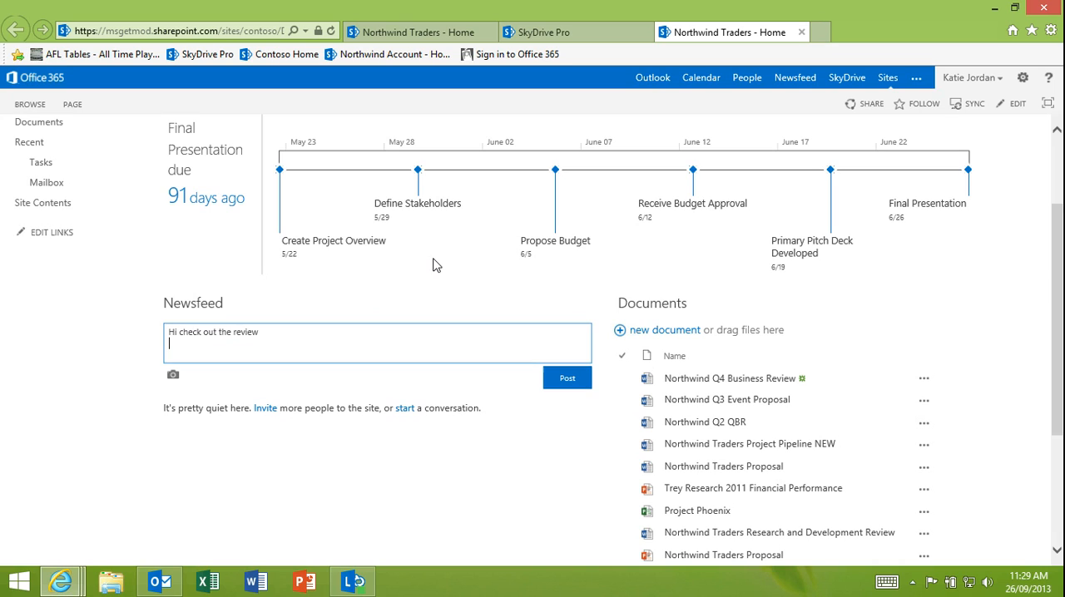
left_click(572, 384)
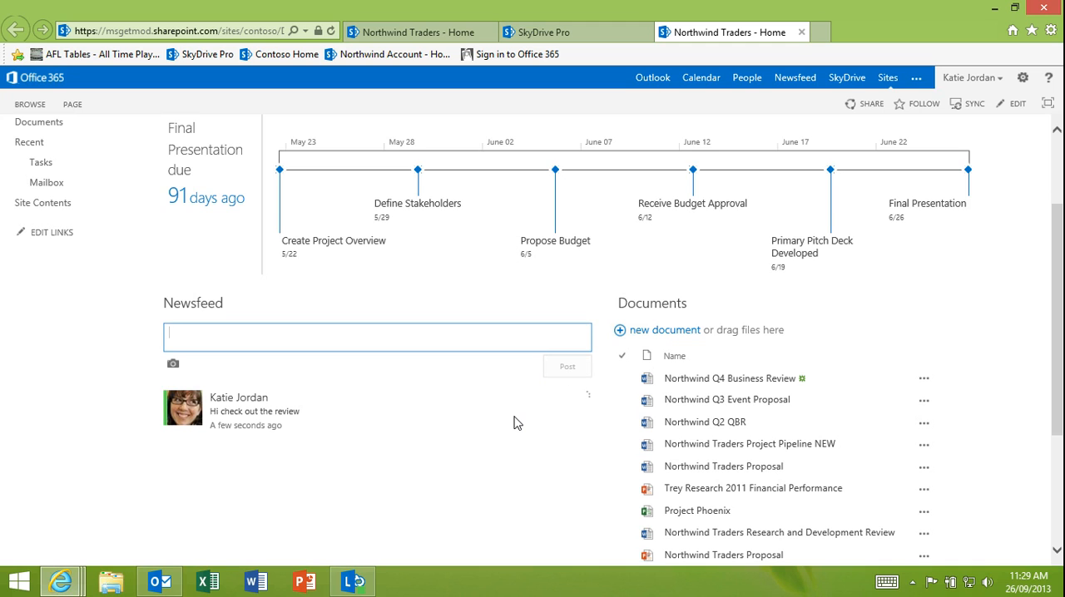
- Prepare a sharing invitation for the Northwind Traders site with an external contact's e-mail address, and cancel it without sending
scroll(466, 451, "up", 1)
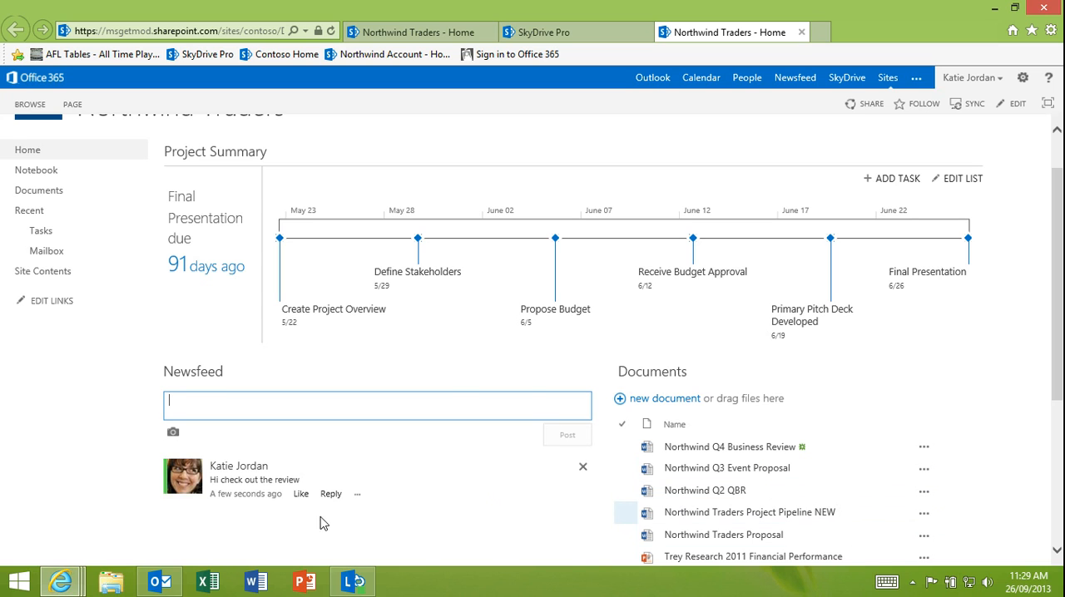
mouse_move(167, 496)
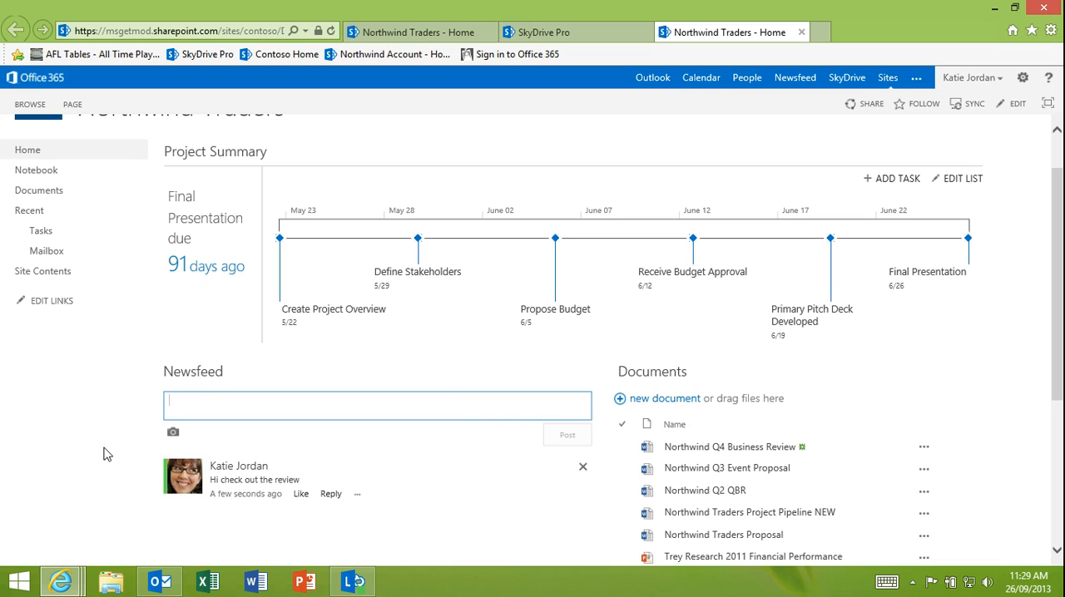
scroll(103, 454, "up", 2)
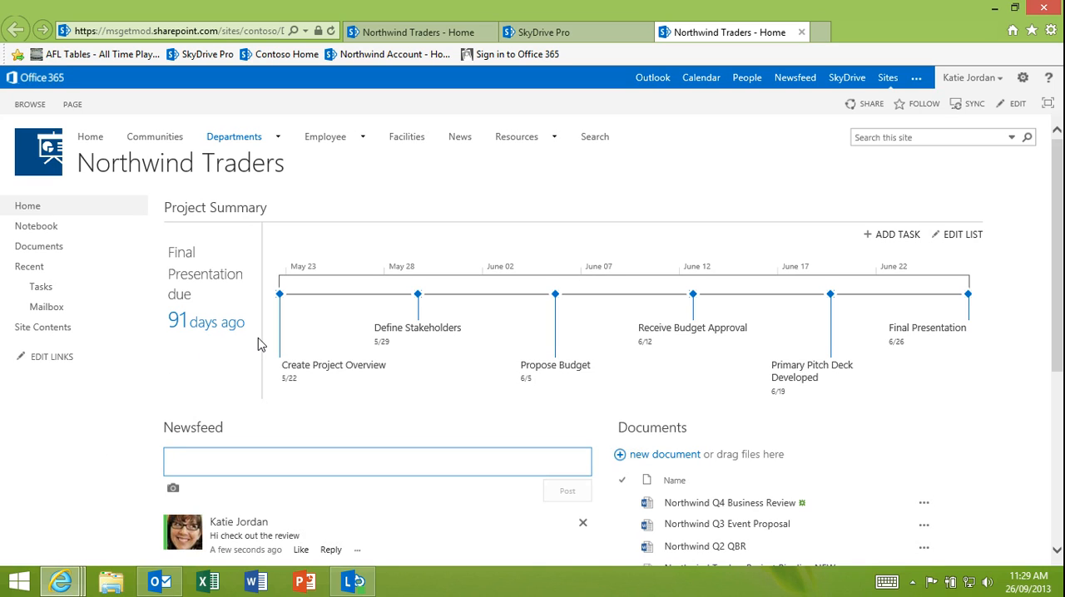
left_click(859, 106)
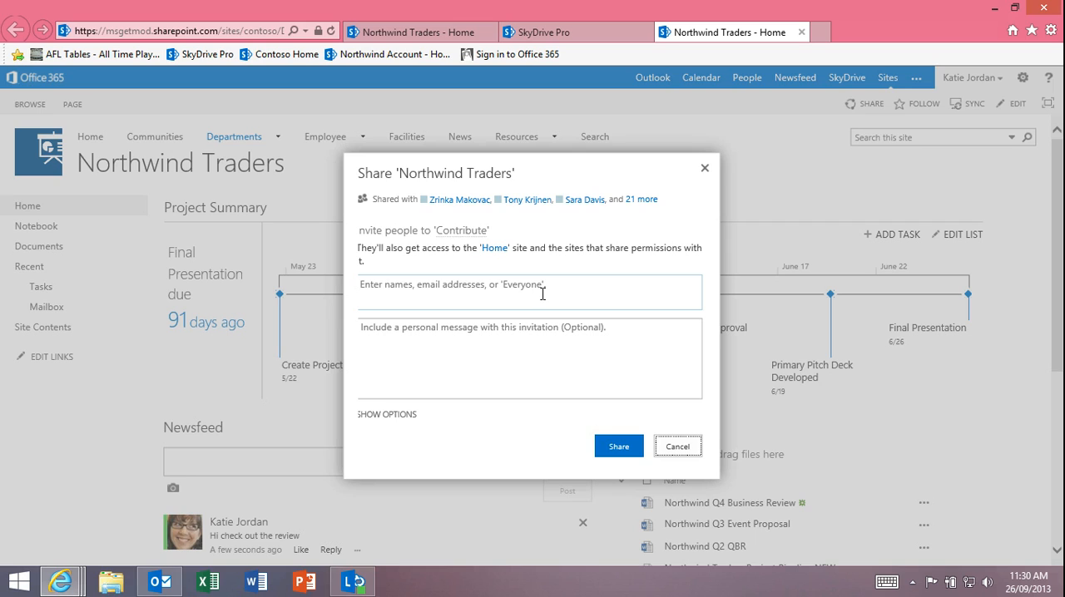
left_click(558, 297)
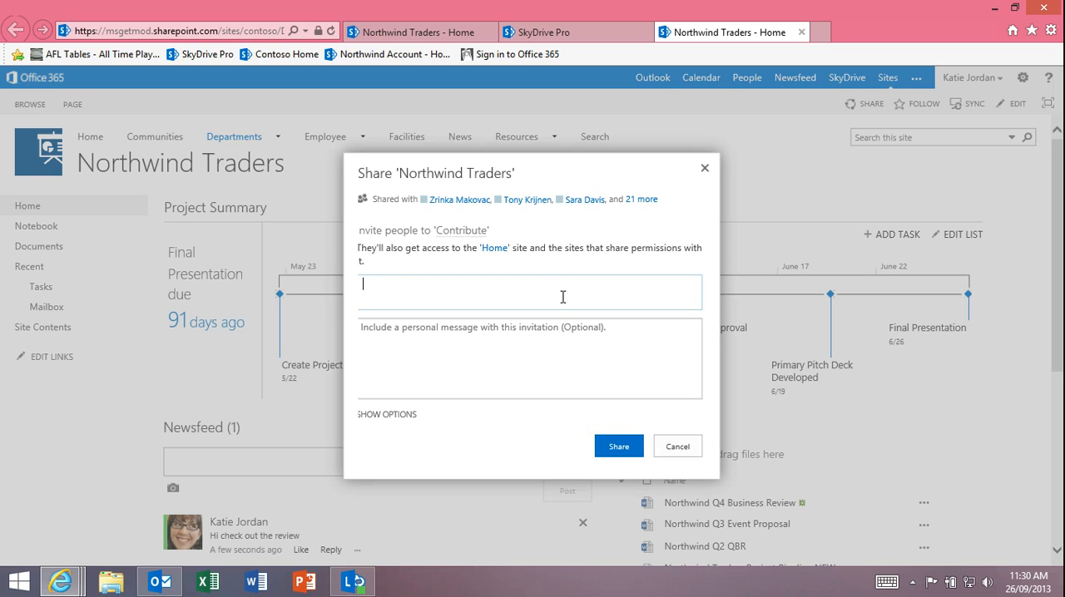
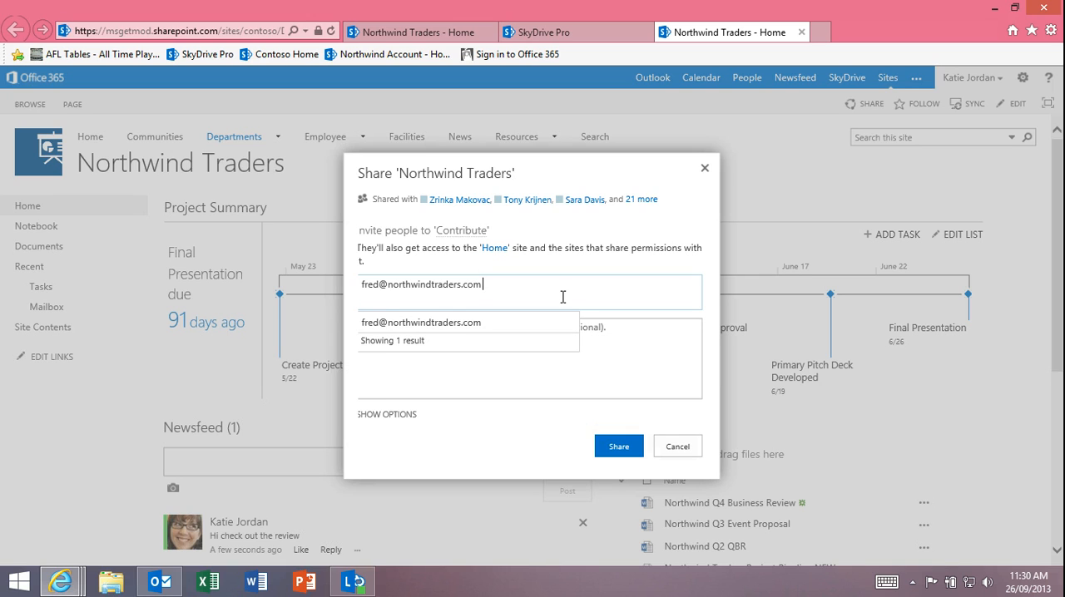
left_click(513, 327)
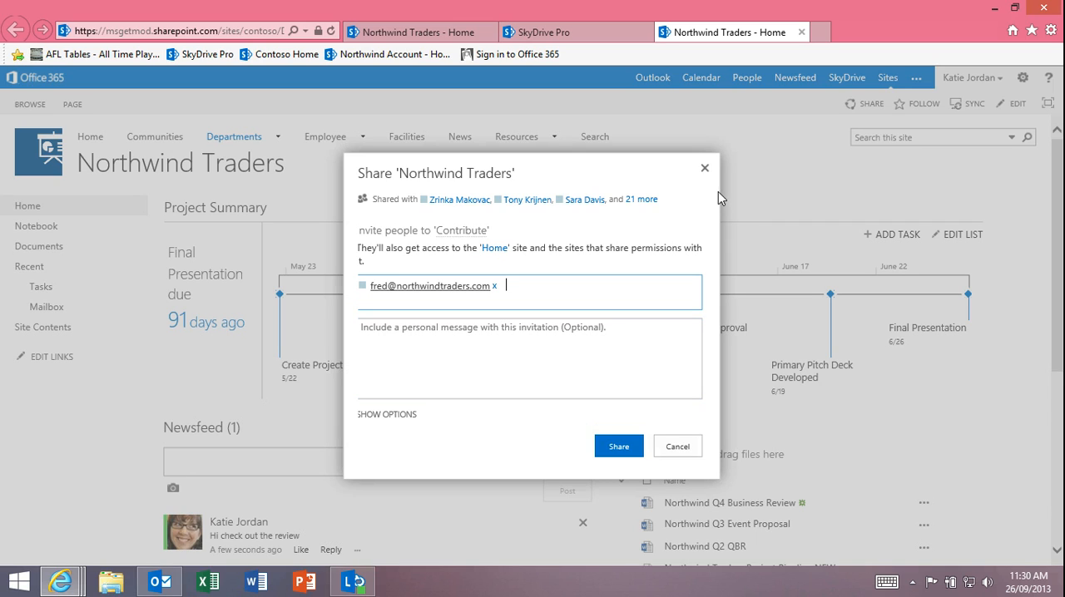
left_click(677, 449)
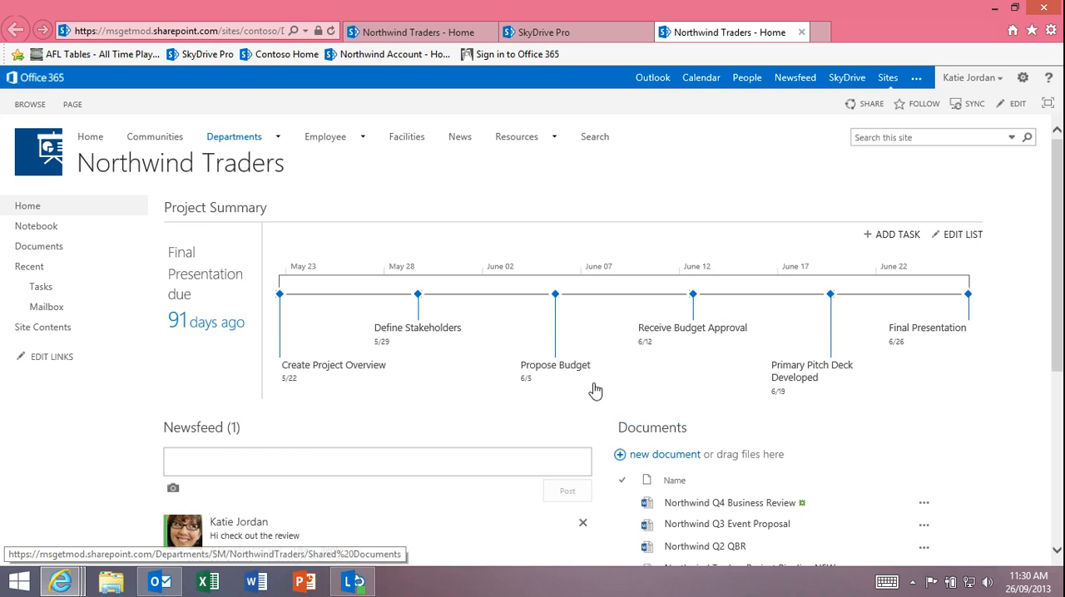
- Switch to the SkyDrive Pro Documents page and shrink the browser window so the desktop is accessible beside it
scroll(523, 334, "down", 5)
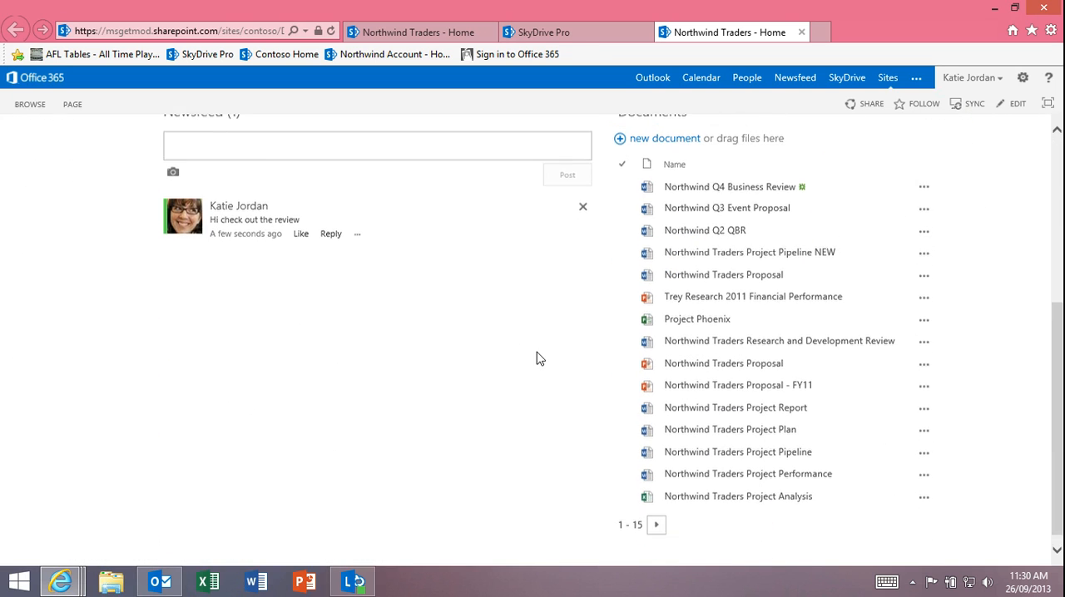
scroll(536, 359, "up", 5)
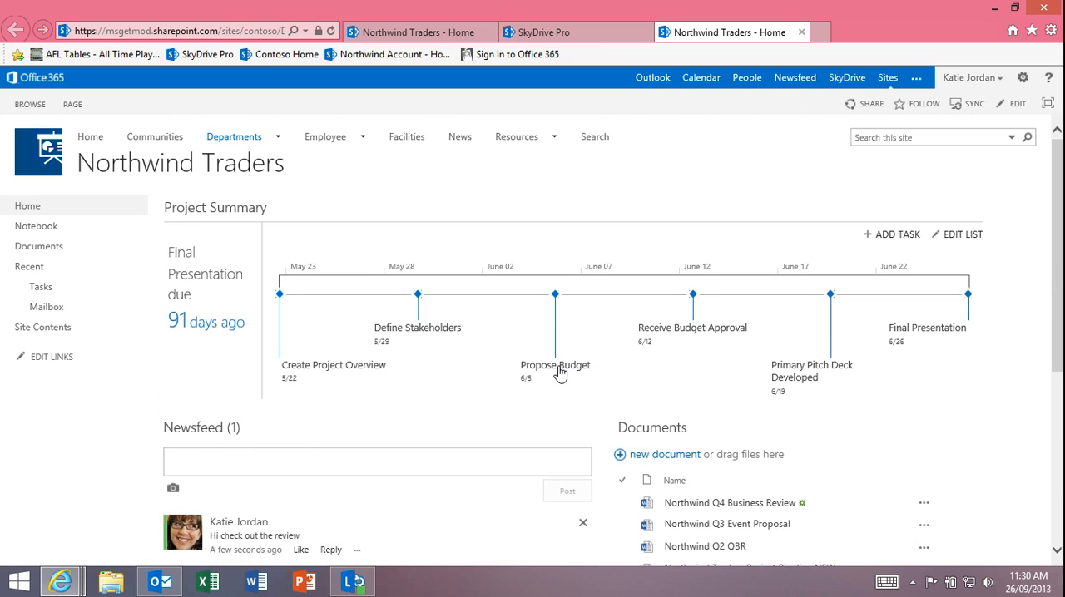
left_click(583, 31)
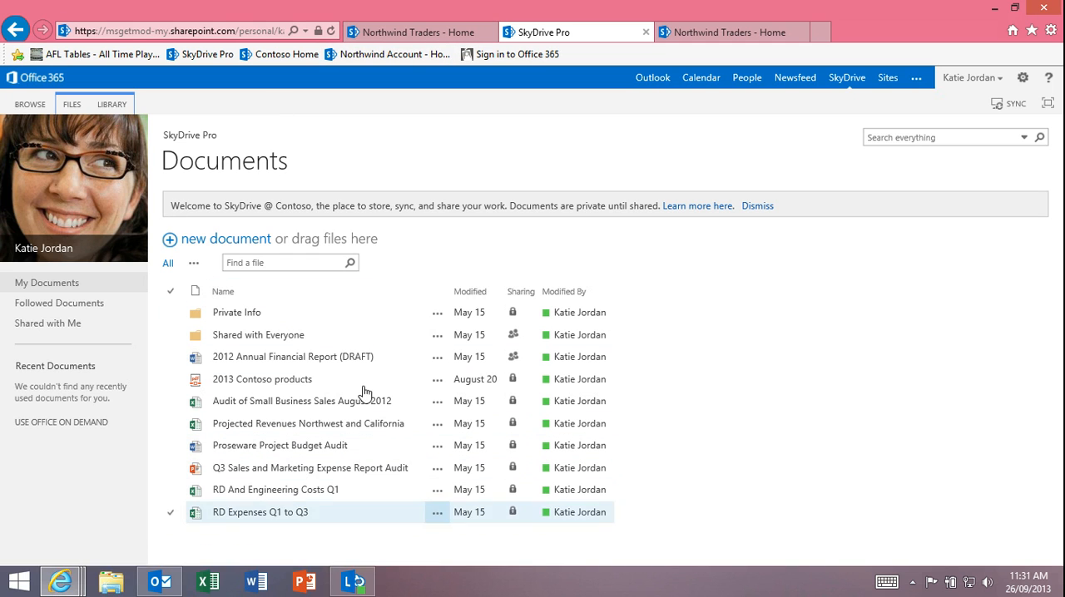
double_click(392, 7)
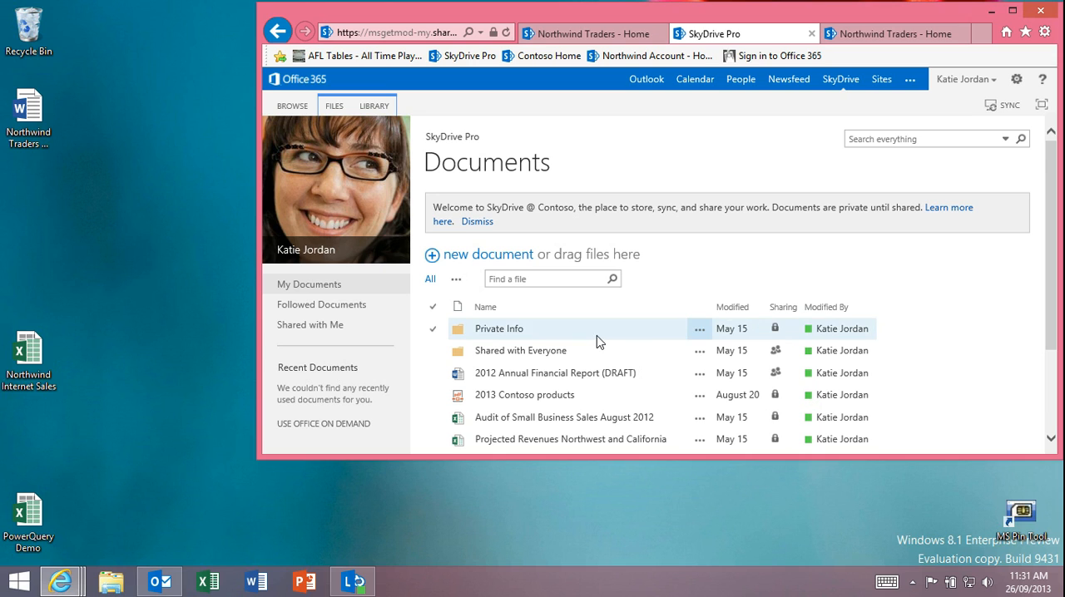
- Copy the 2013 Contoso products file from the SkyDrive Pro documents to the desktop
scroll(599, 340, "down", 1)
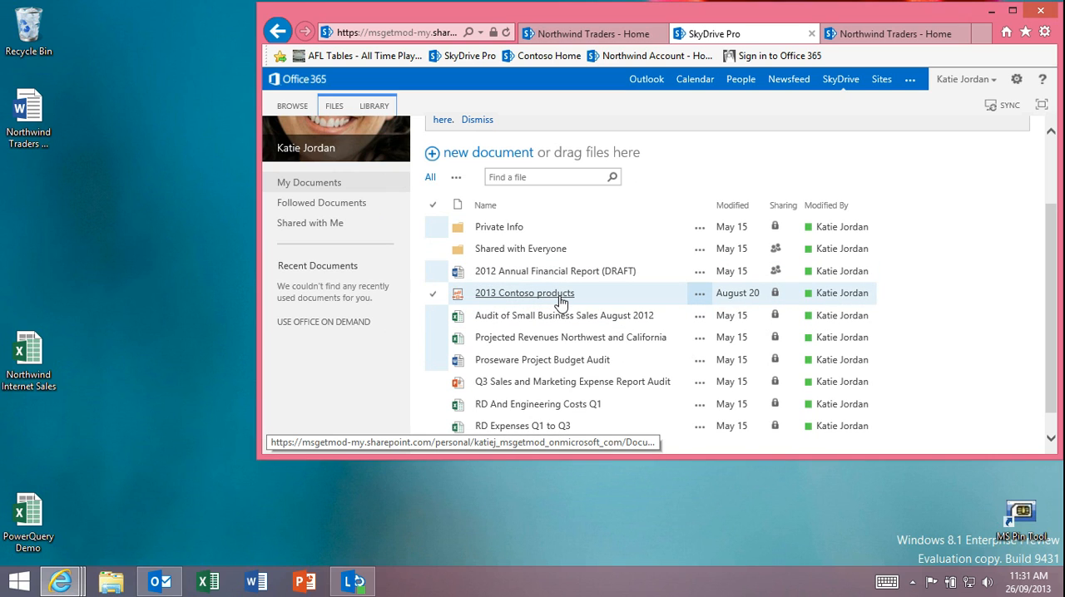
scroll(599, 316, "up", 1)
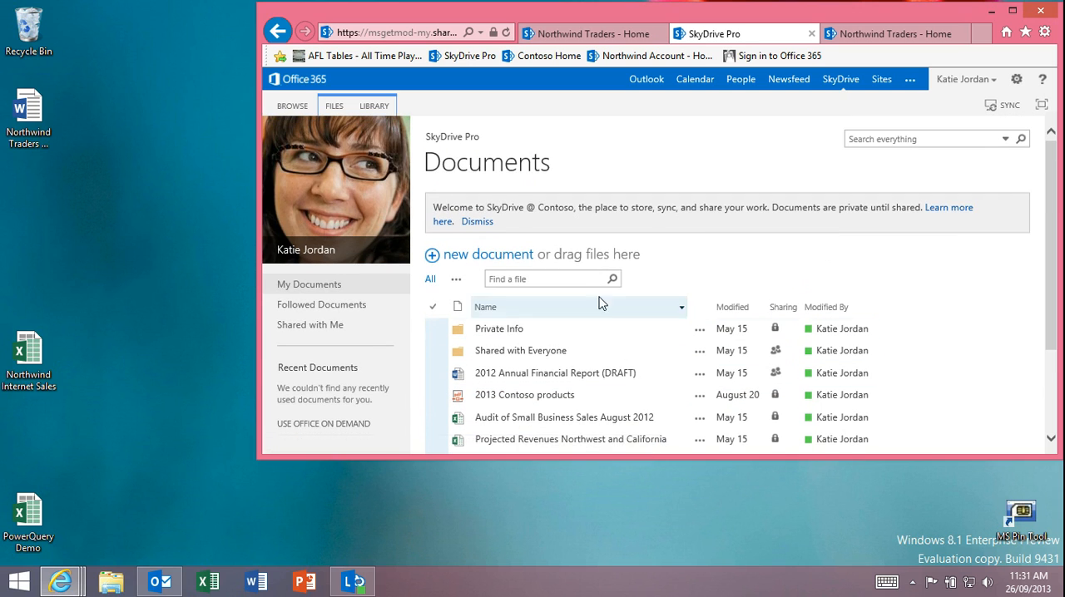
scroll(596, 284, "down", 1)
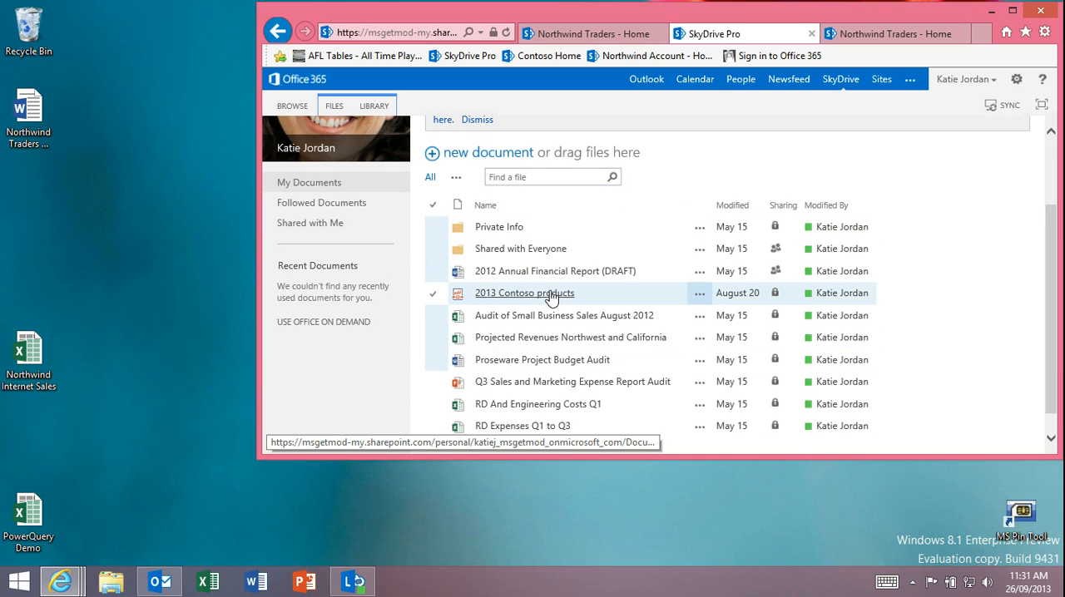
left_click(158, 190)
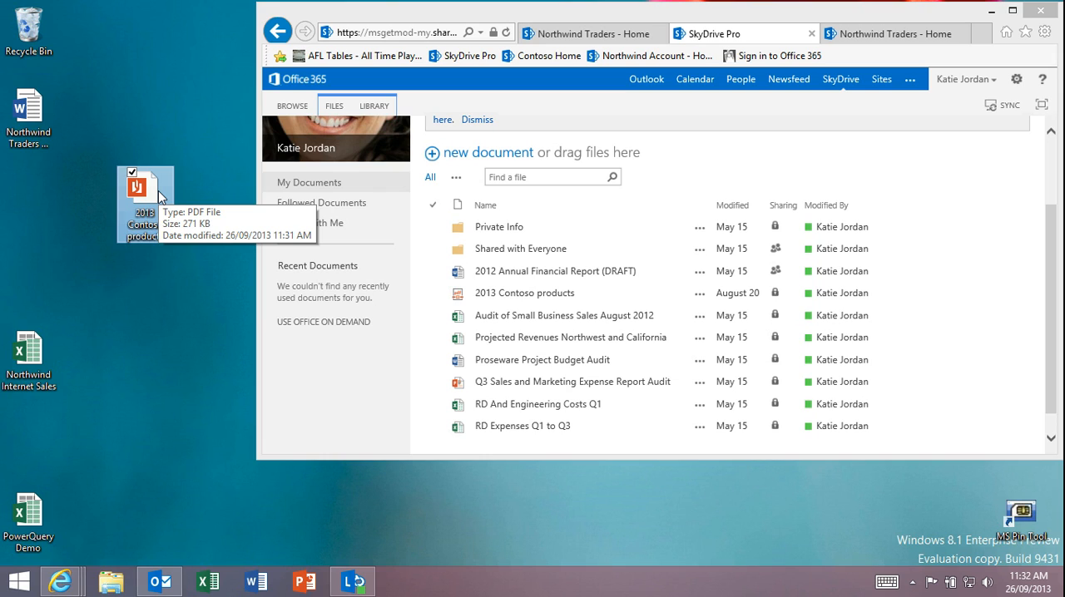
left_click(185, 276)
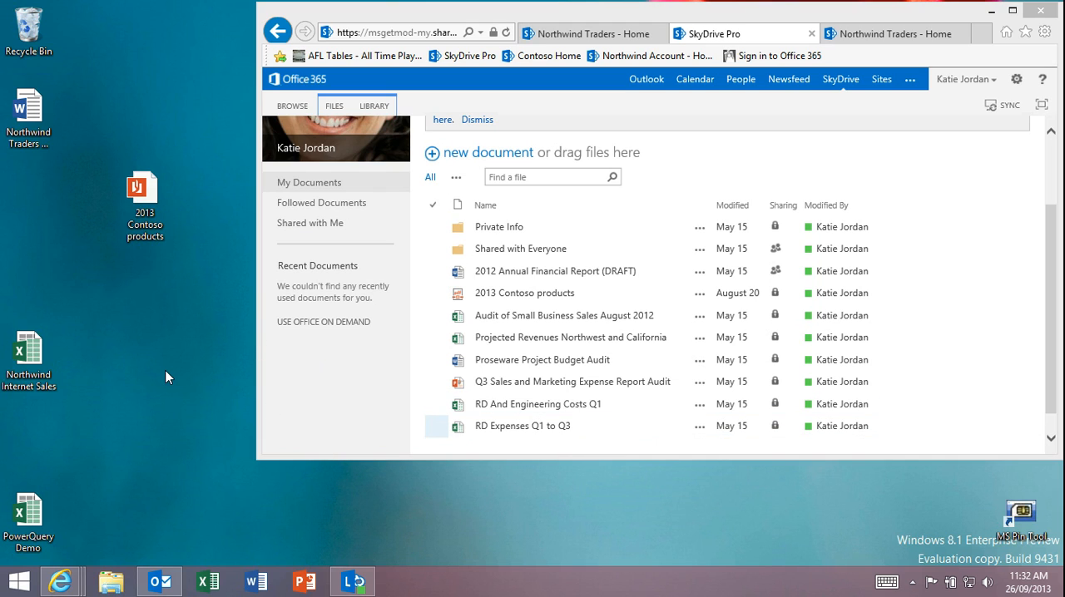
- Open the 2013 Contoso products PDF from the desktop and examine its Television Feature Comparison table
double_click(142, 200)
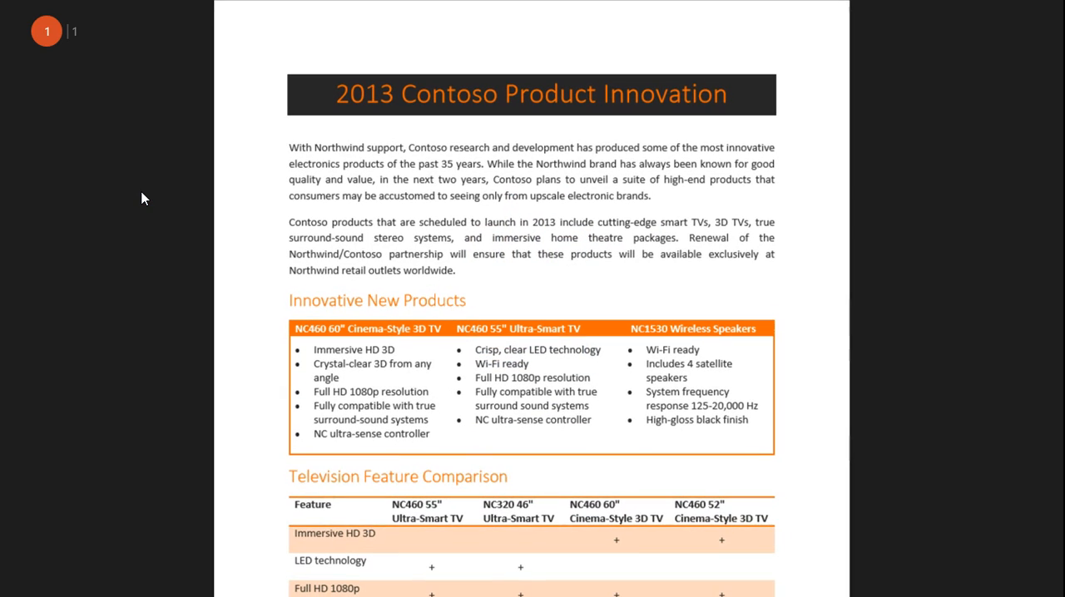
scroll(480, 167, "down", 3)
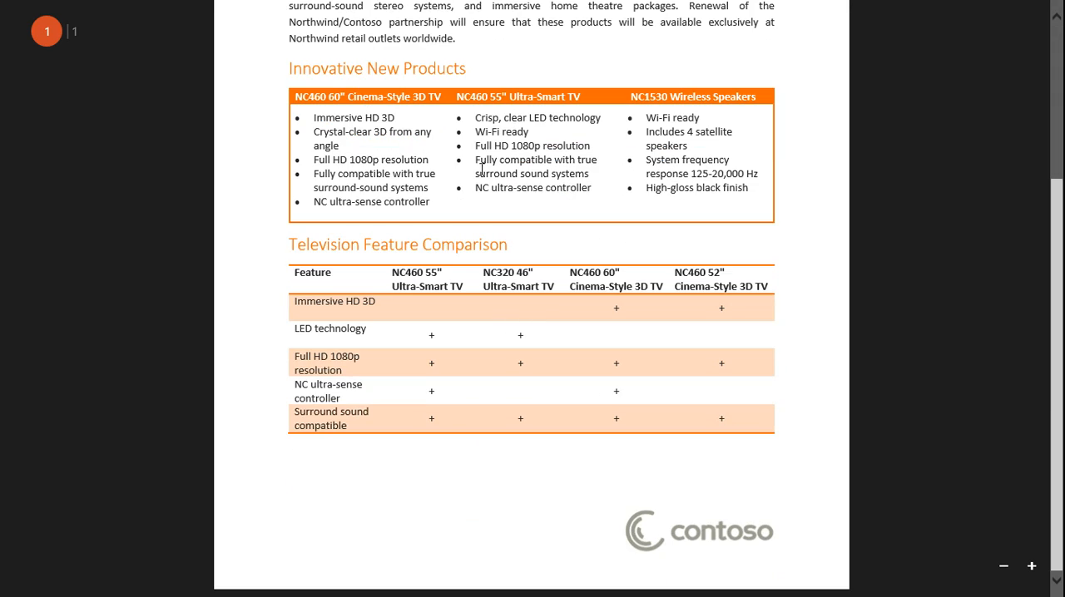
scroll(496, 204, "up", 2)
scroll(496, 204, "down", 2)
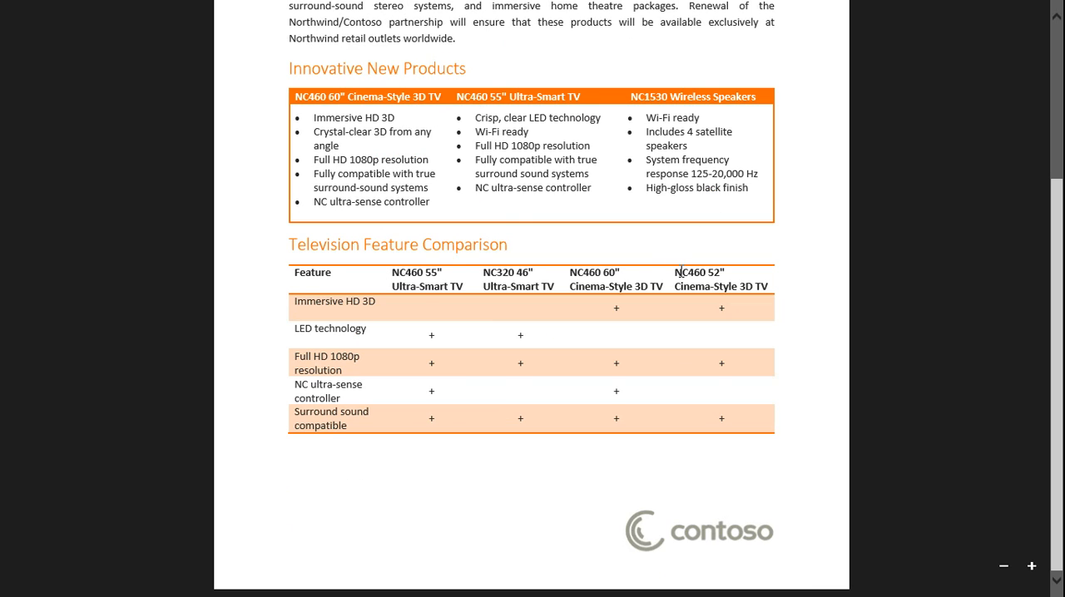
left_click_drag(680, 272, 728, 350)
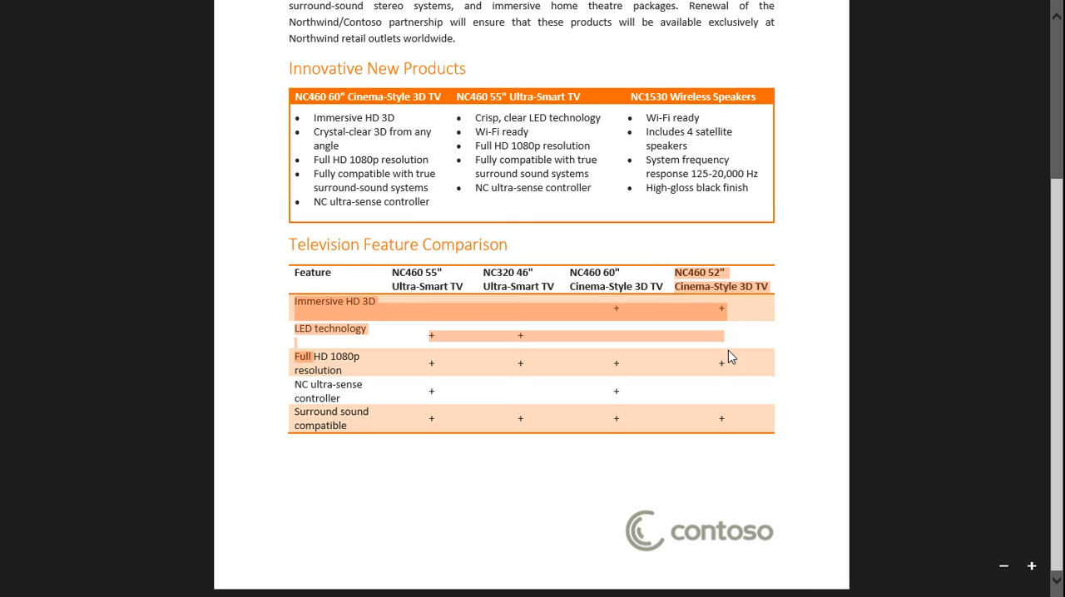
left_click(728, 350)
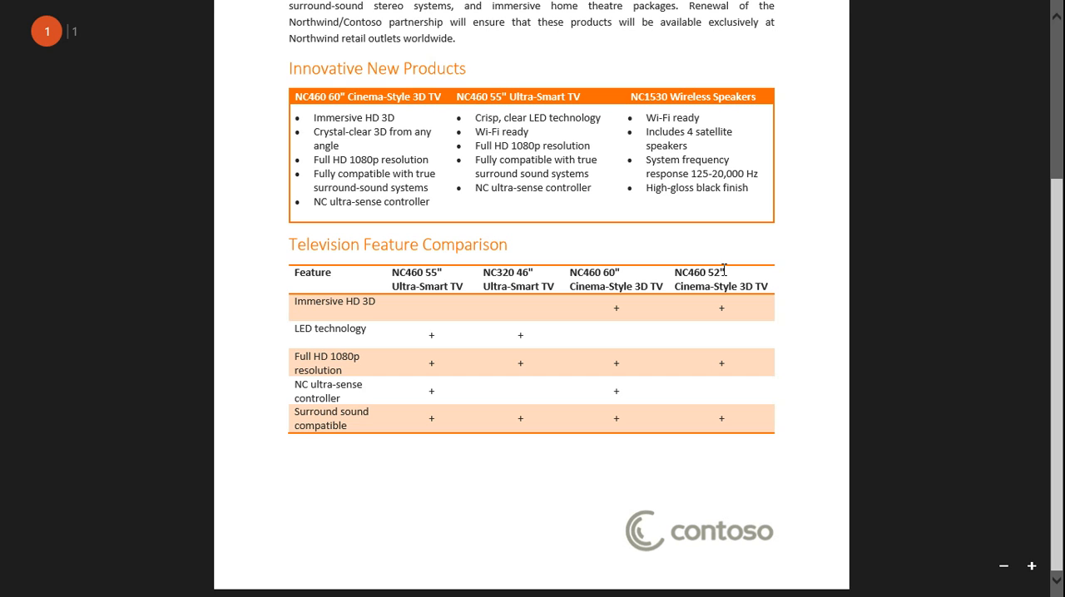
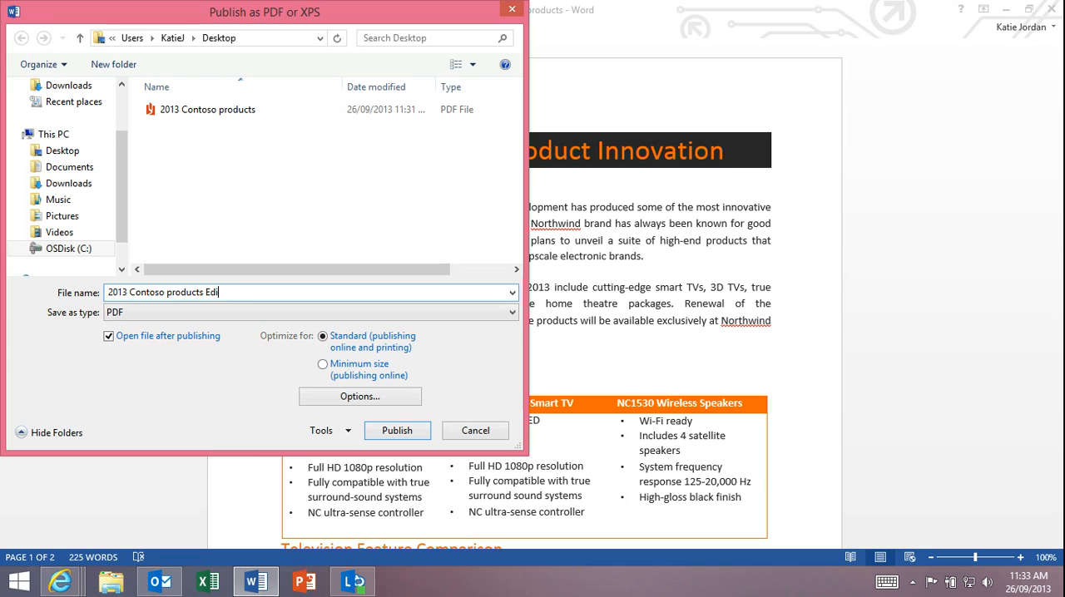
- Publish the document to the desktop as the PDF 2013 Contoso products Edited, review its pages, and close the PDF viewer
left_click(392, 435)
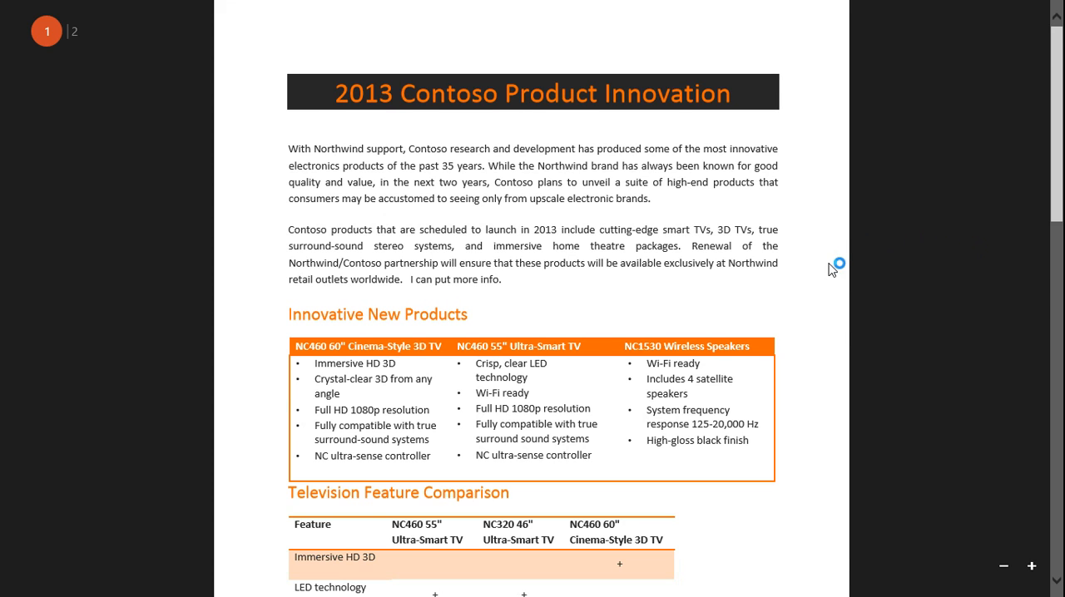
scroll(799, 316, "down", 3)
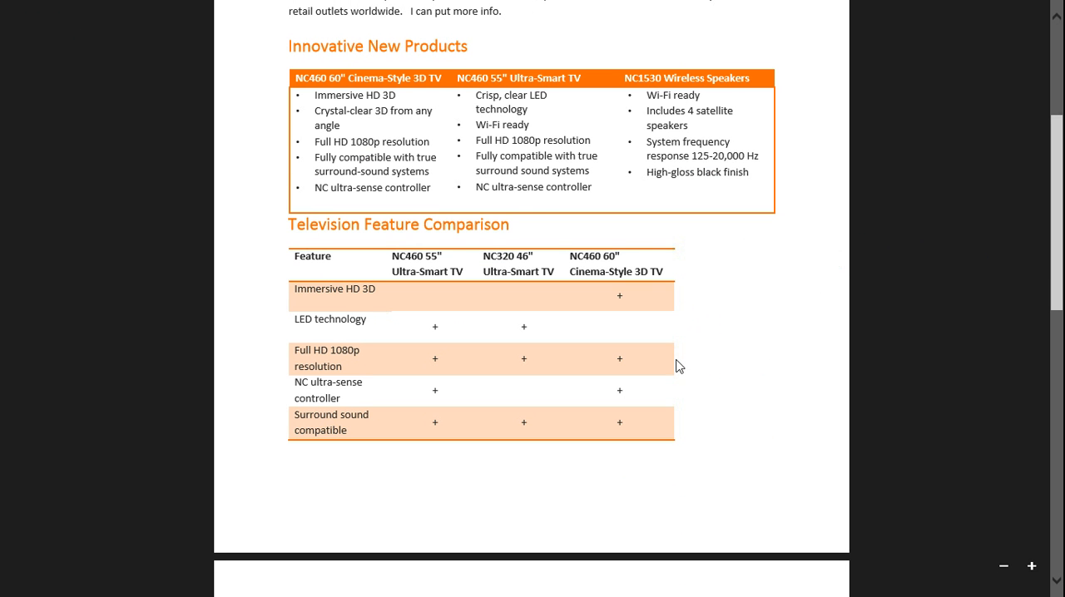
scroll(766, 394, "up", 2)
scroll(419, 188, "up", 1)
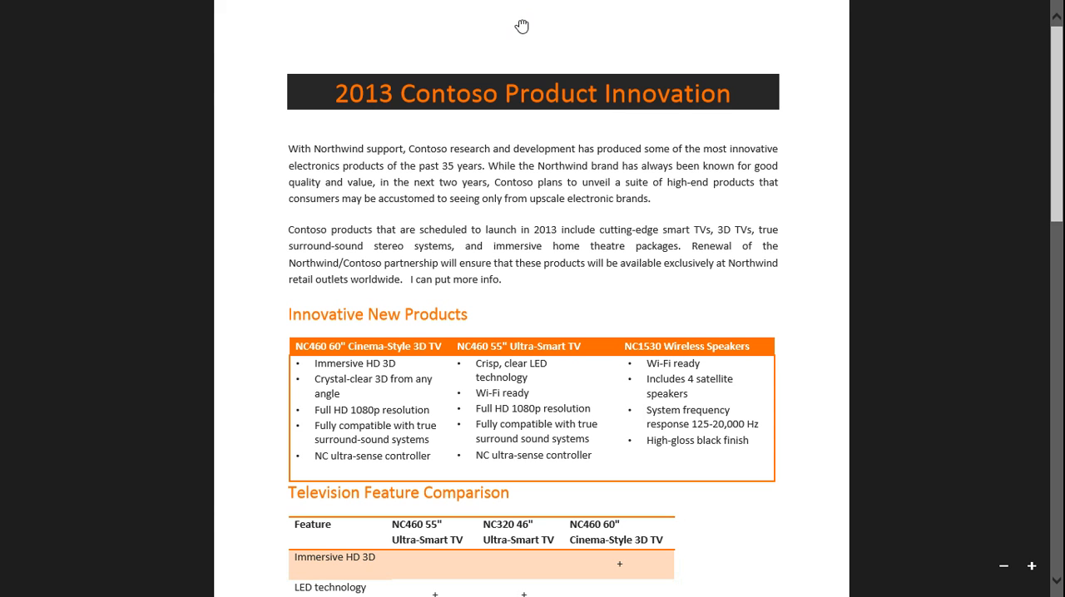
left_click_drag(523, 26, 529, 586)
left_click(142, 504)
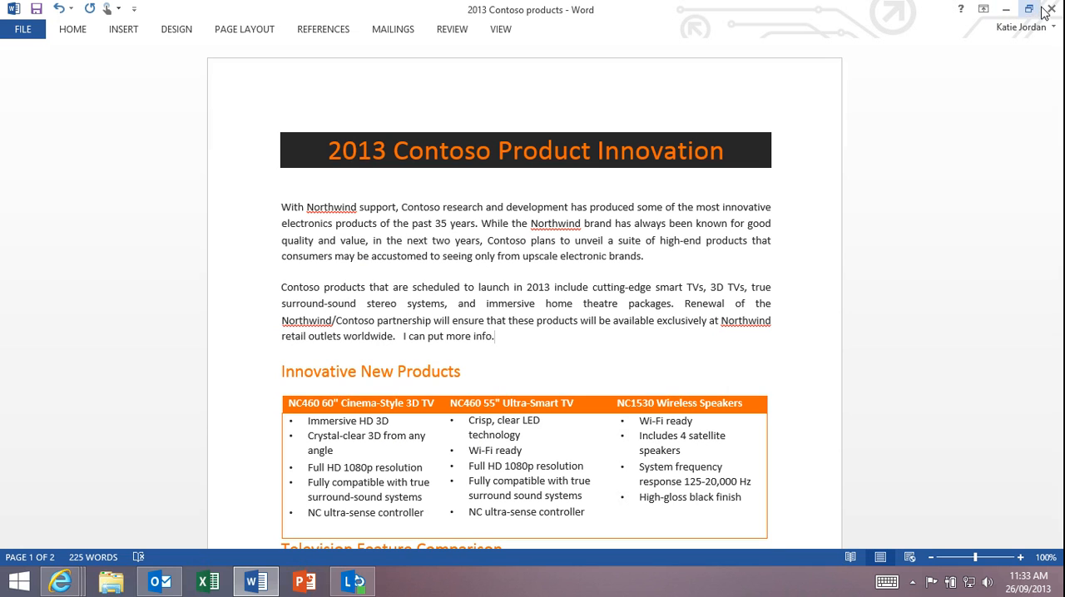
- Minimise Word and upload the 2013 Contoso products Edited PDF from the desktop to the SkyDrive Pro documents
left_click(1008, 9)
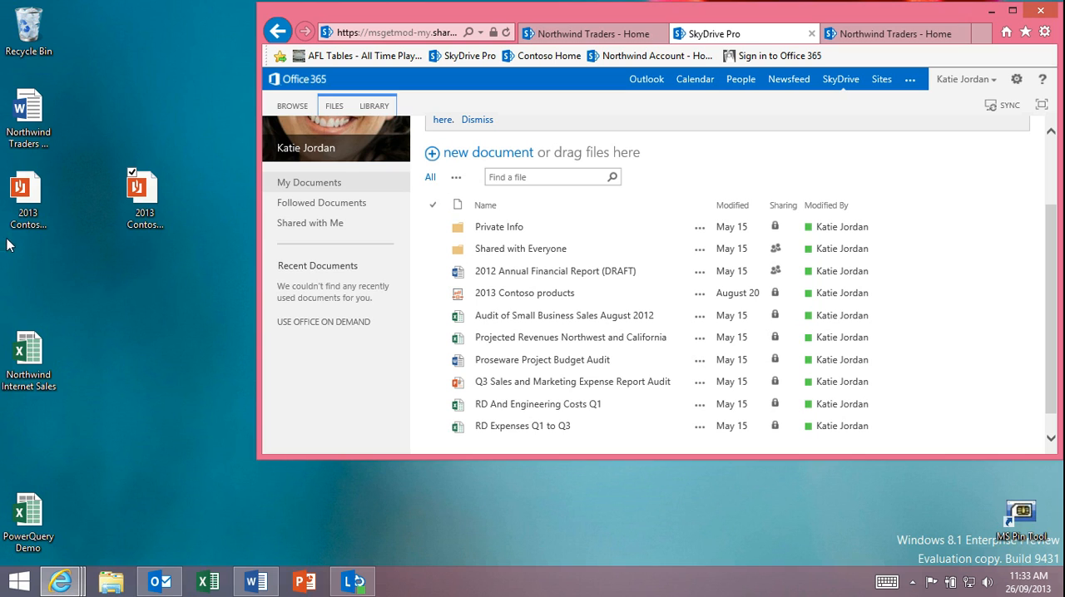
left_click_drag(141, 196, 46, 208)
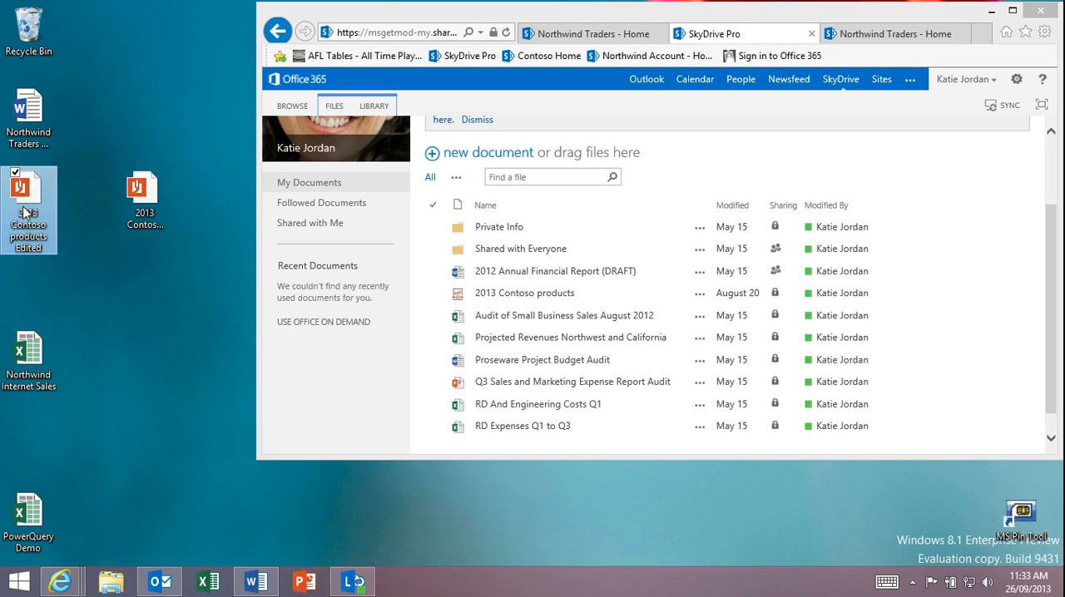
left_click_drag(23, 212, 605, 345)
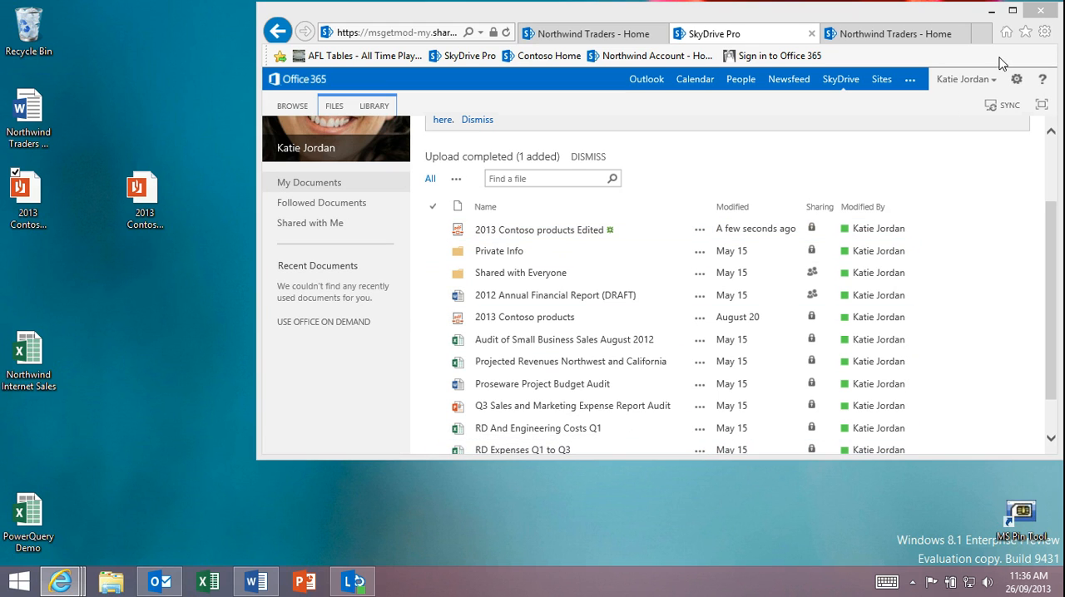
- Minimise the browser, open the Northwind Internet Sales workbook from the desktop, and select the first customer key on the Customer sheet
left_click(991, 11)
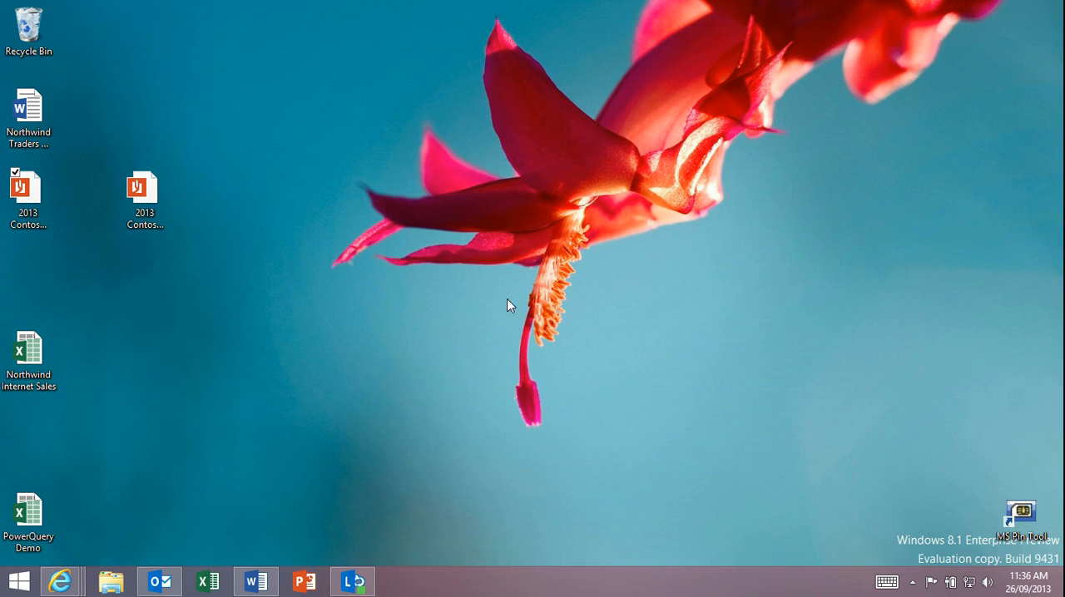
double_click(28, 349)
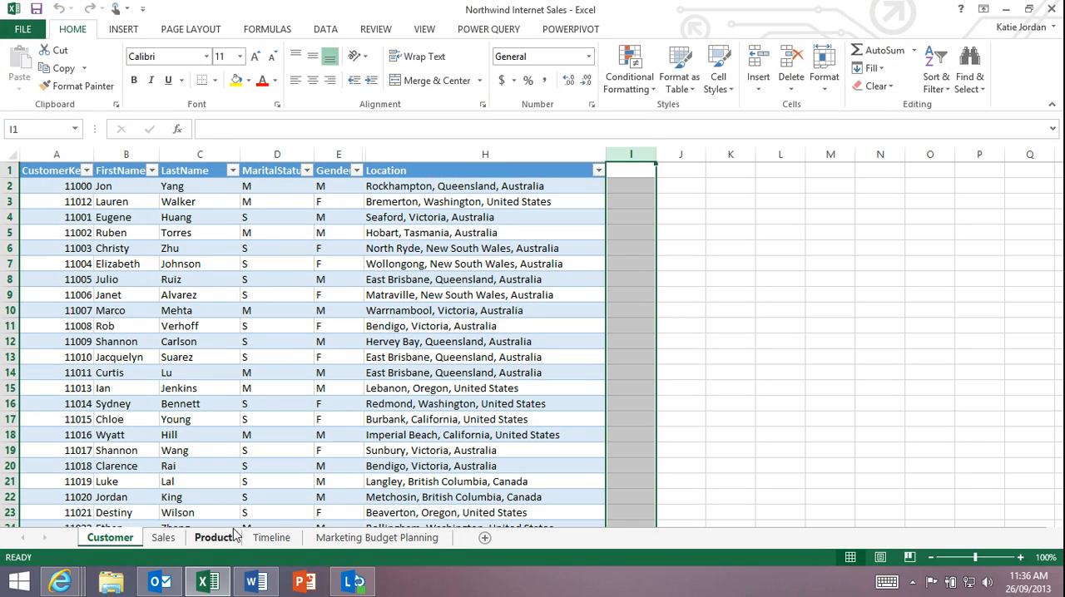
left_click(50, 189)
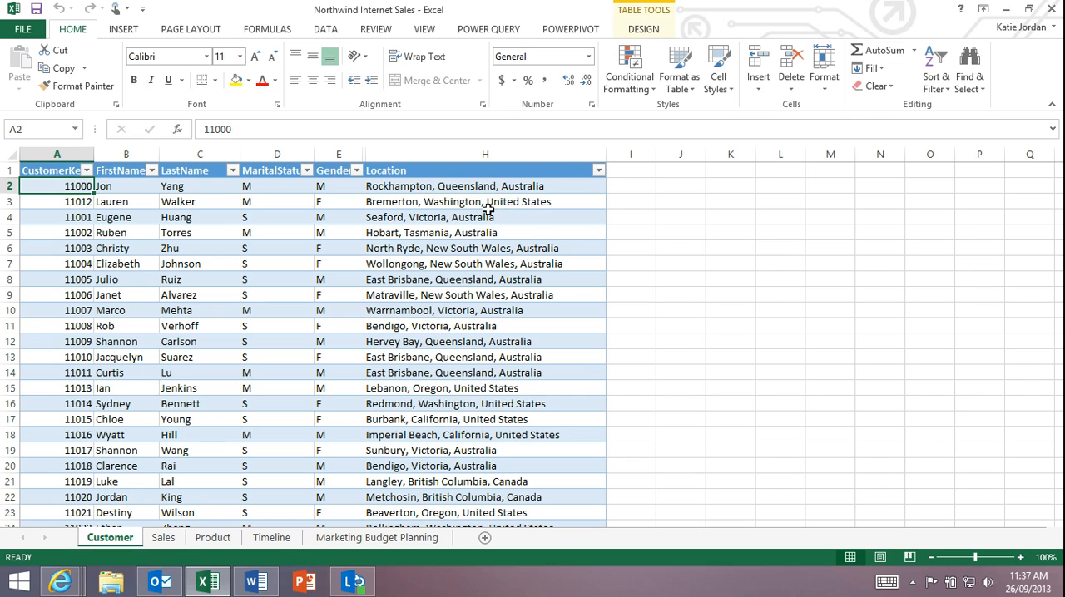
- Examine the Location column's filter values and the customer rows without applying a filter
left_click(598, 170)
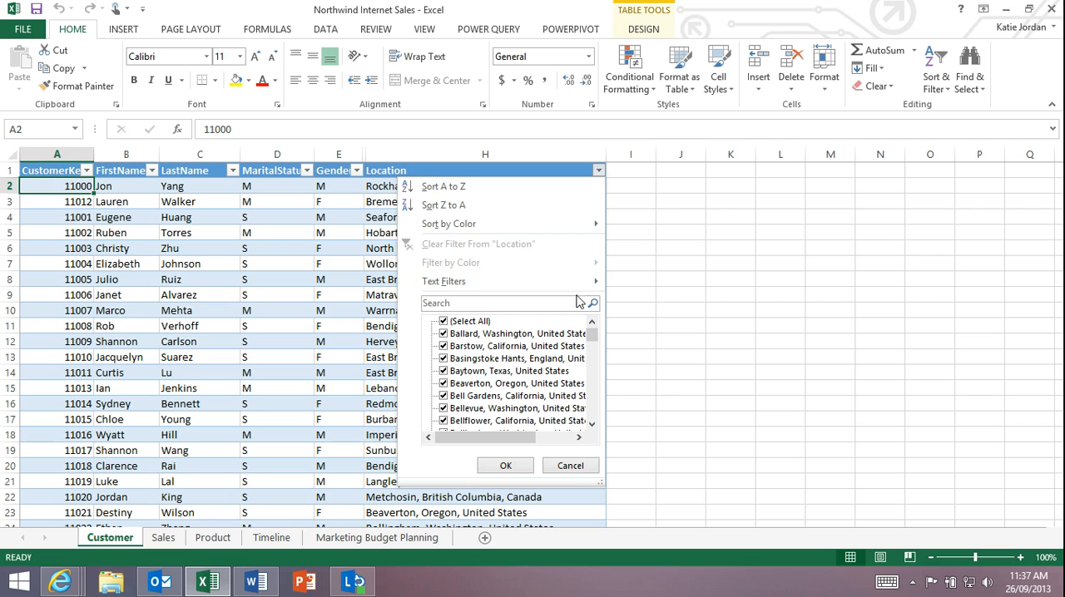
mouse_move(592, 333)
left_mouse_down()
mouse_move(585, 378)
mouse_move(601, 335)
left_mouse_up()
left_click(570, 465)
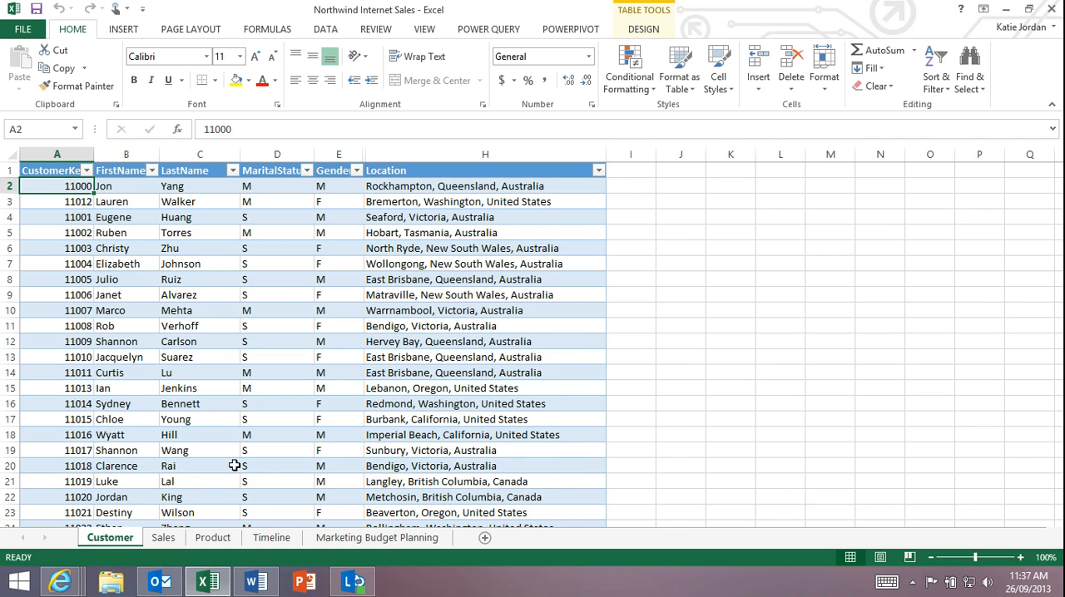
scroll(235, 414, "down", 4)
scroll(235, 418, "up", 4)
- Add the column headers Suburb, State and Country to the Customer table, directly after Location
left_click(636, 171)
type("S")
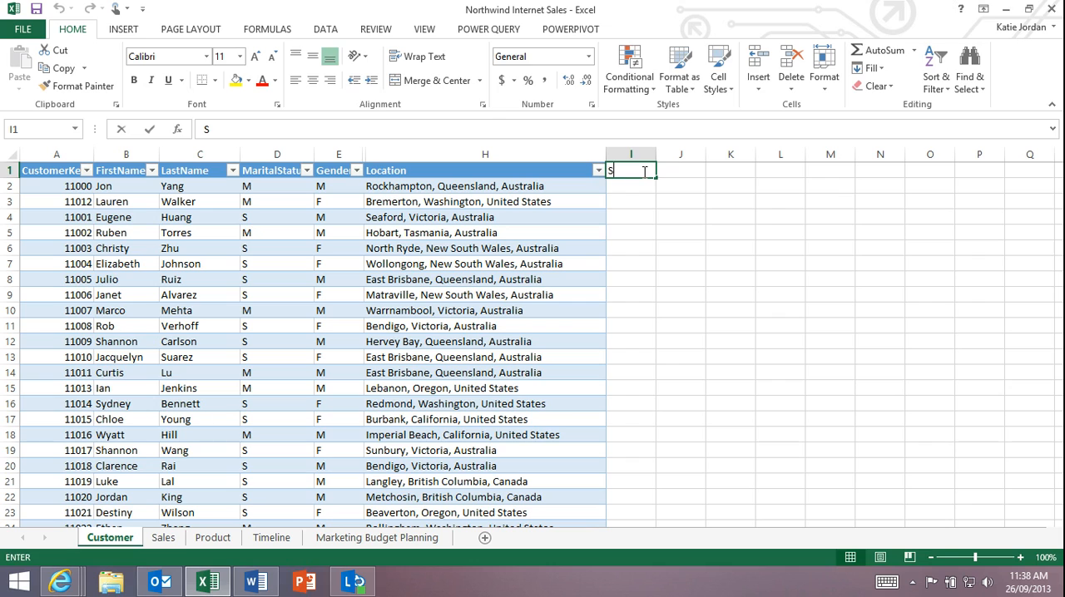
type("uburb")
key("Tab")
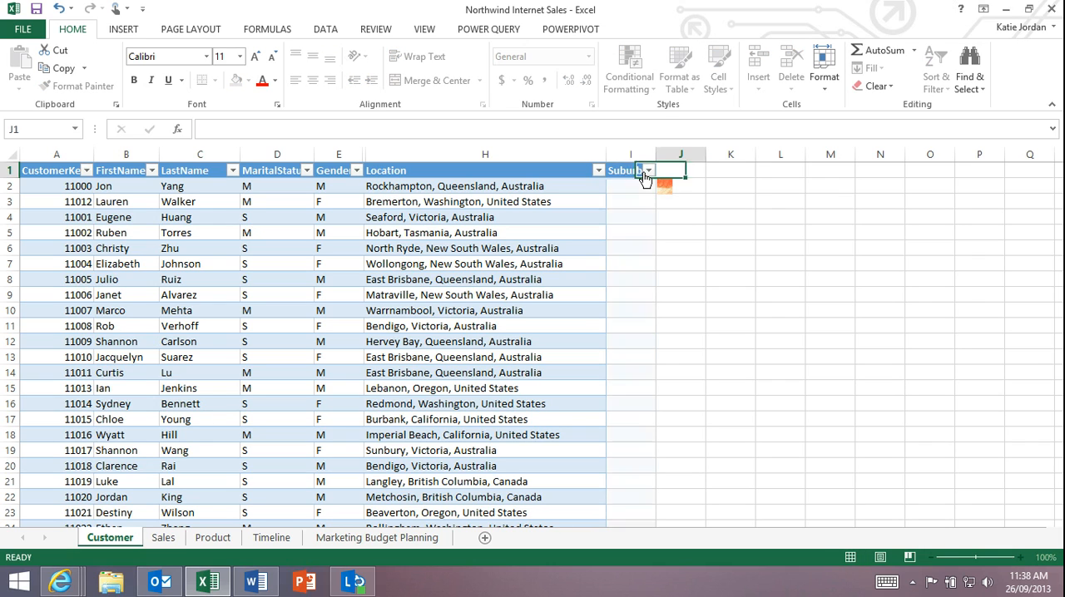
type("State")
key("Tab")
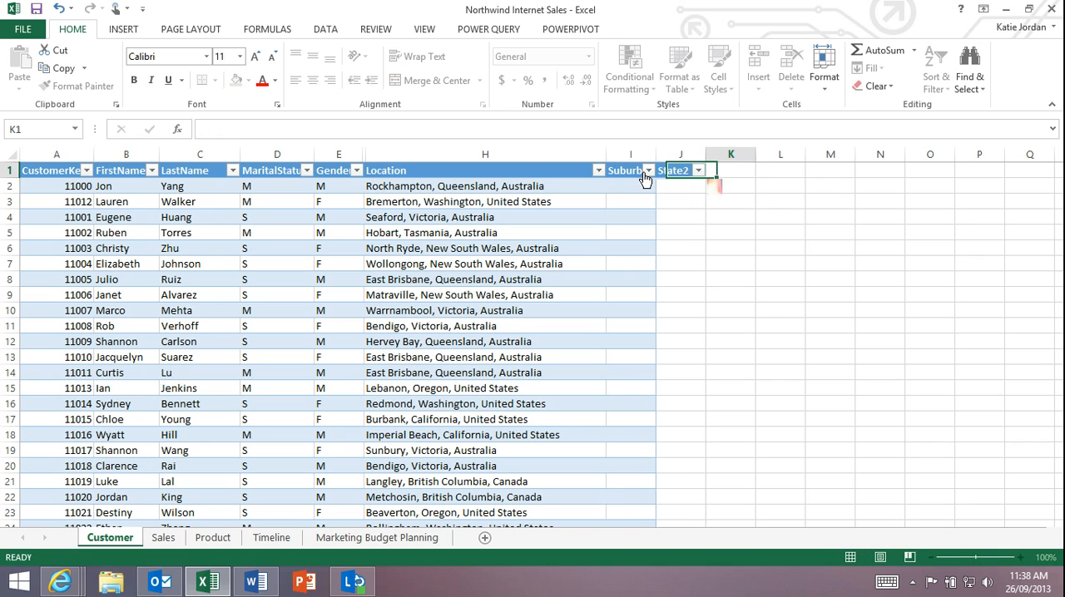
type("Country")
key("Return")
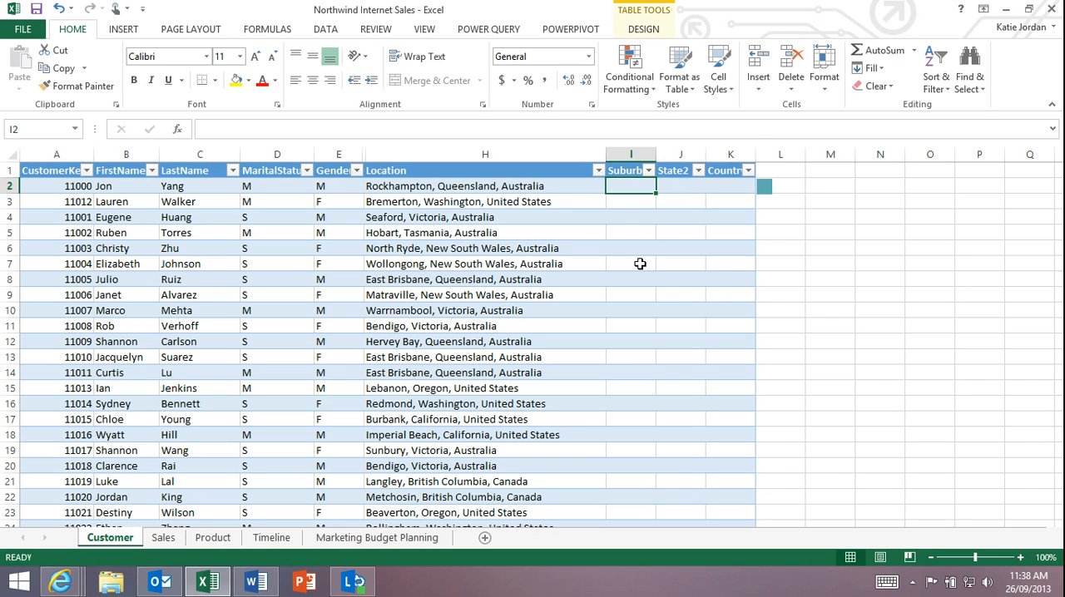
- Flash-fill the Suburb column using Rockhampton and Bremerton as the first two entries, and autofit its width
type("Rock")
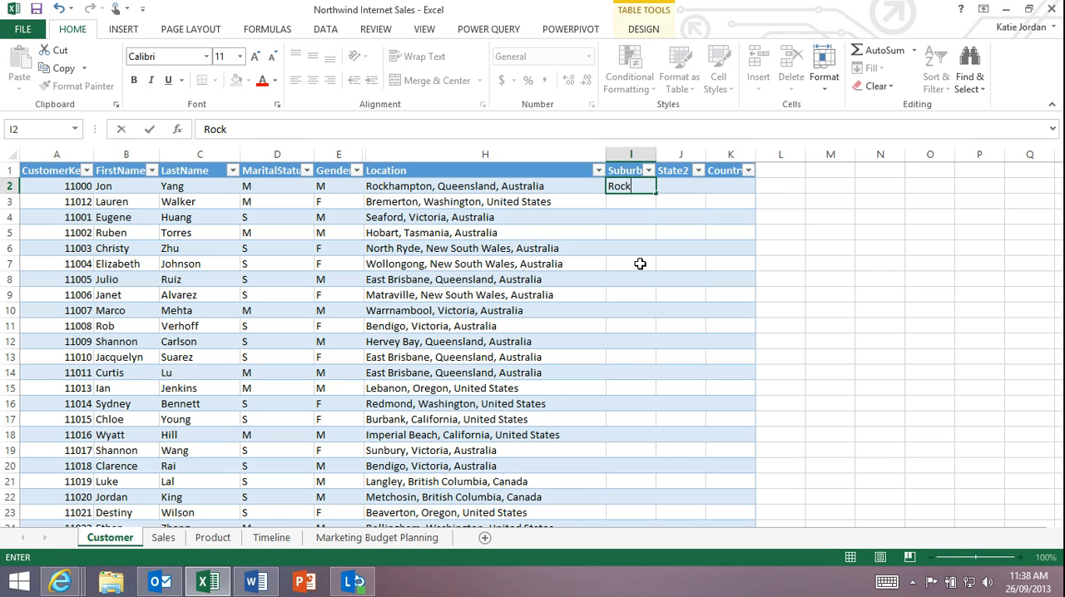
type("hampton")
key("BackSpace")
key("BackSpace")
type("on")
key("Return")
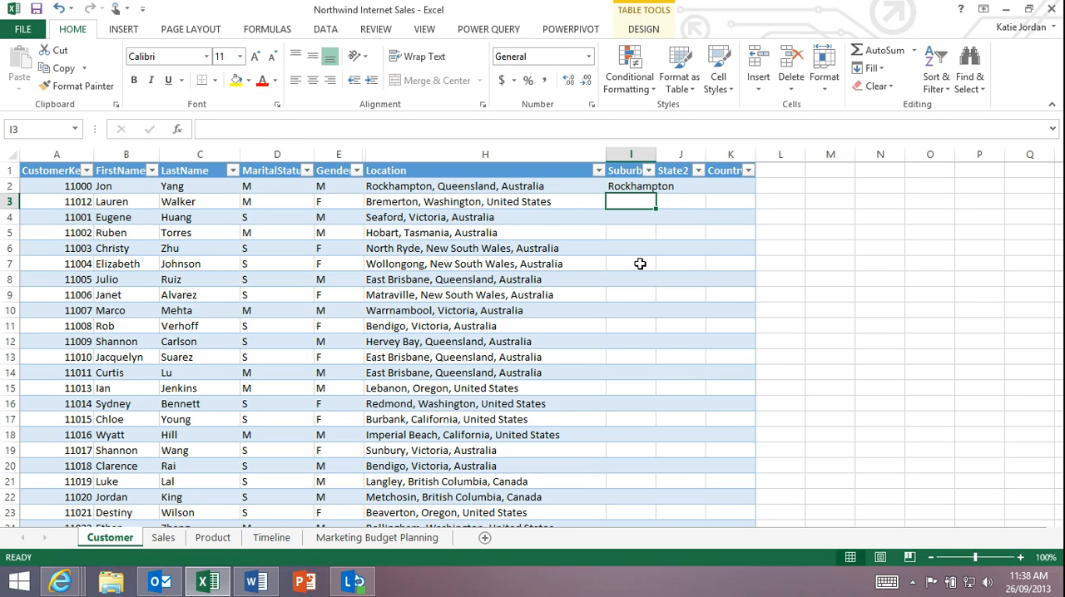
type("Bremerton")
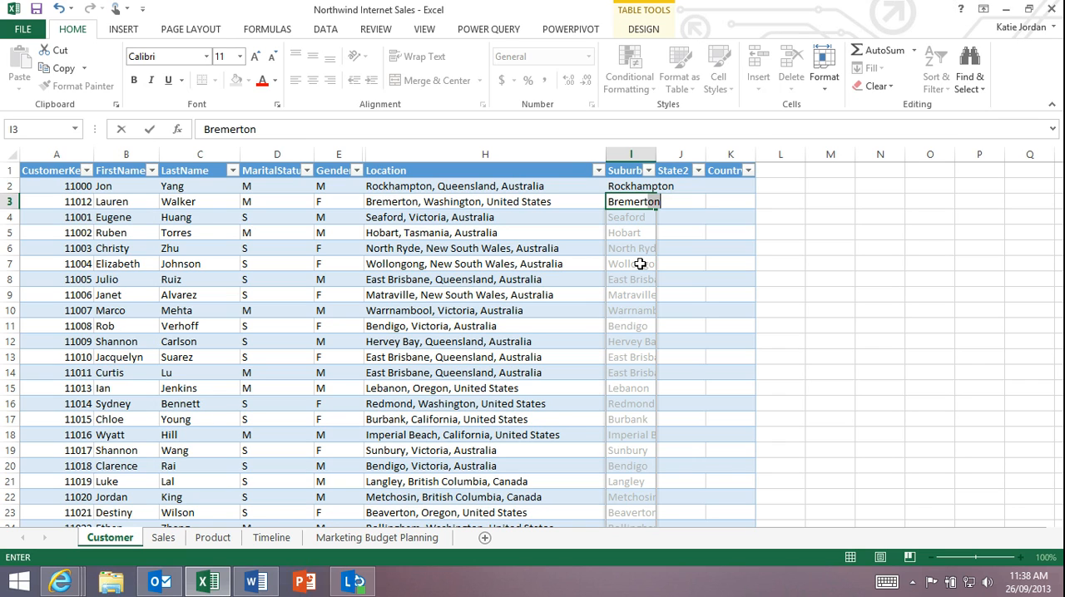
key("Return")
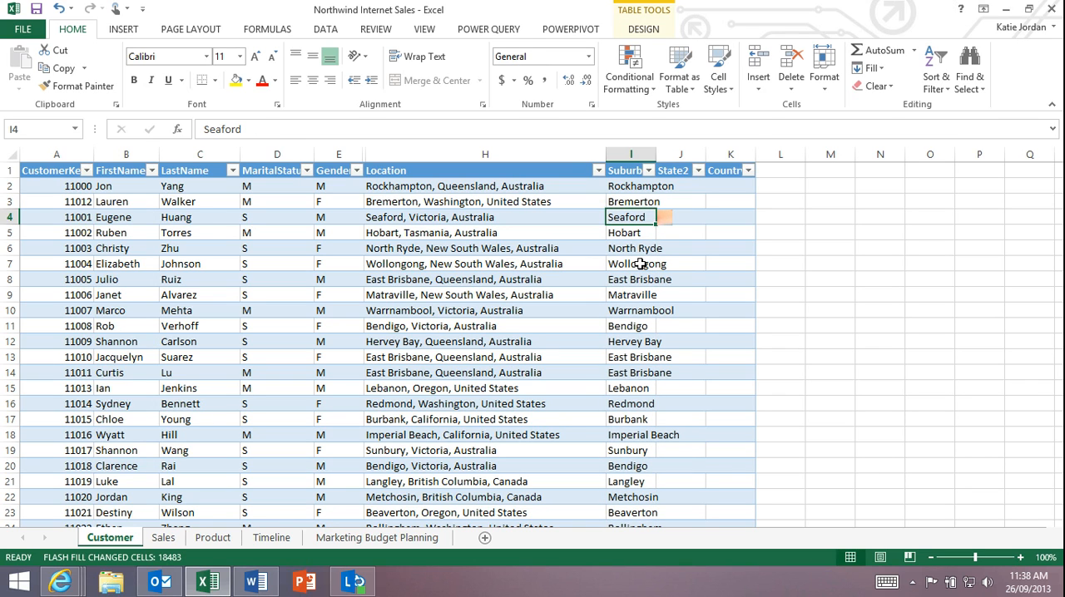
double_click(656, 155)
- Flash-fill the state column using Queensland and Washington as the first two entries, and autofit its width
left_click(740, 200)
left_click(742, 185)
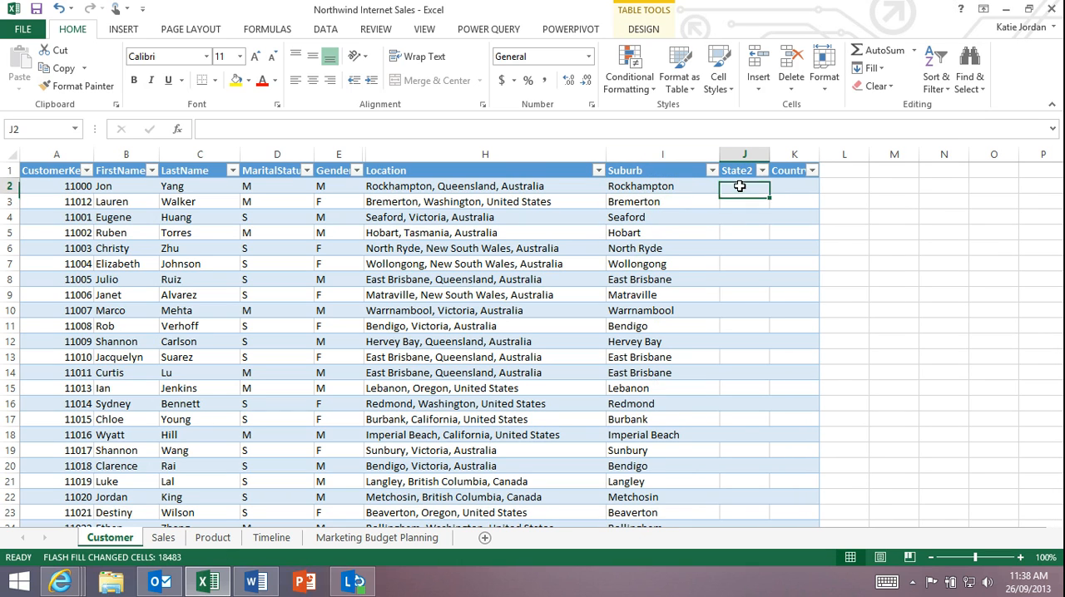
type("Queensland")
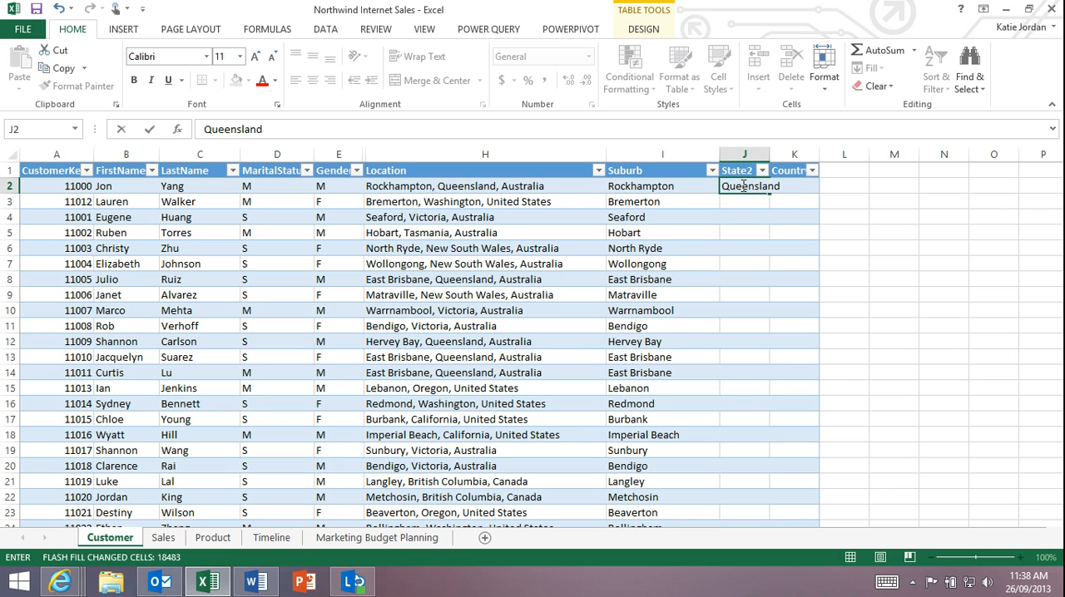
key("Return")
type("Washington")
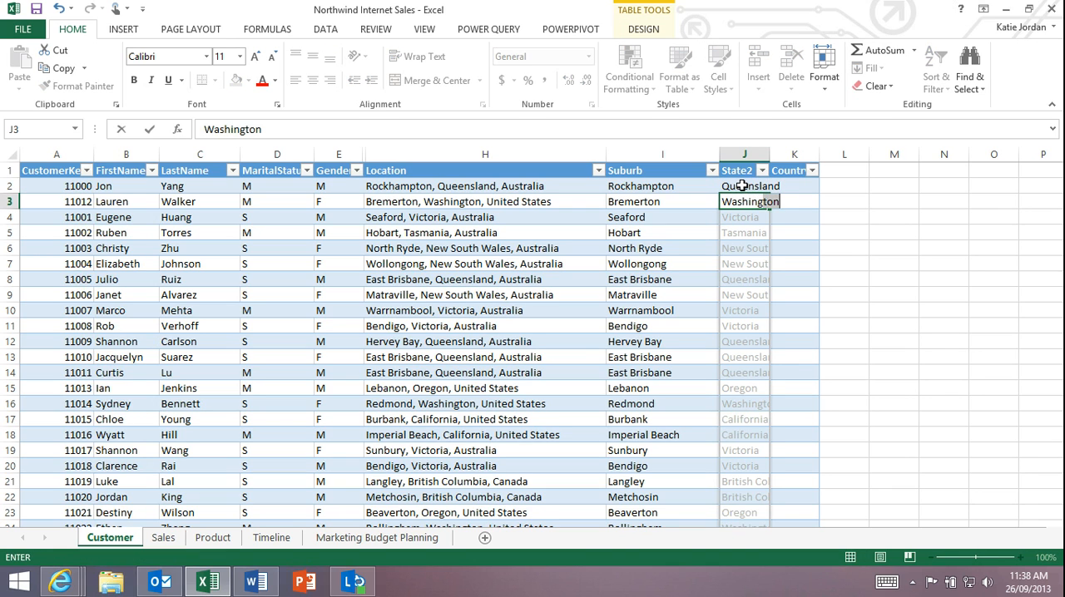
key("Return")
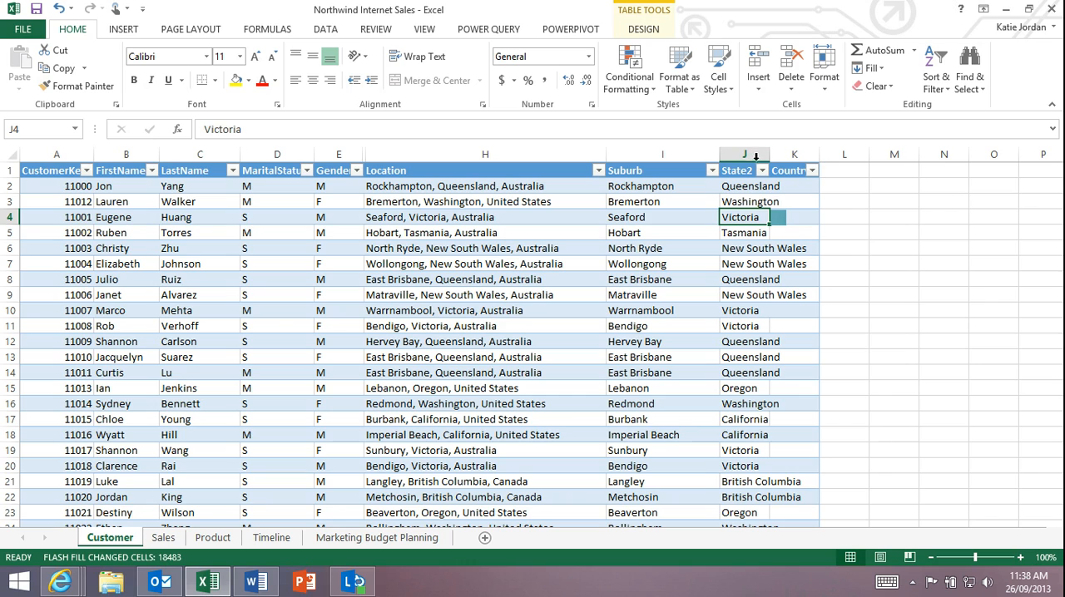
double_click(771, 152)
- Flash-fill the Country column using Australia and United States as the first two entries, and widen the column slightly
left_click(847, 180)
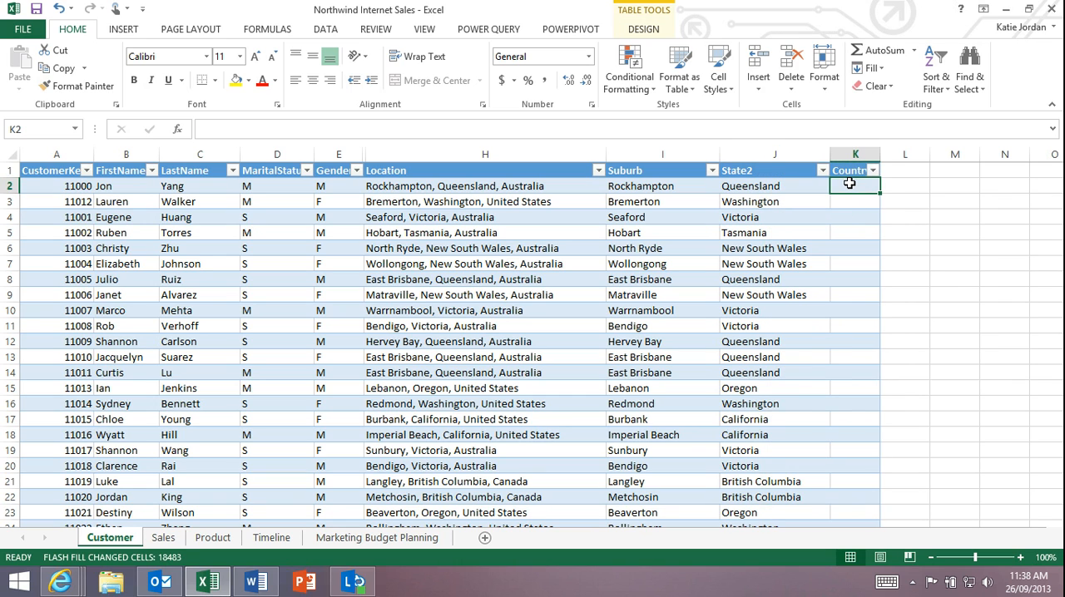
type("Australia")
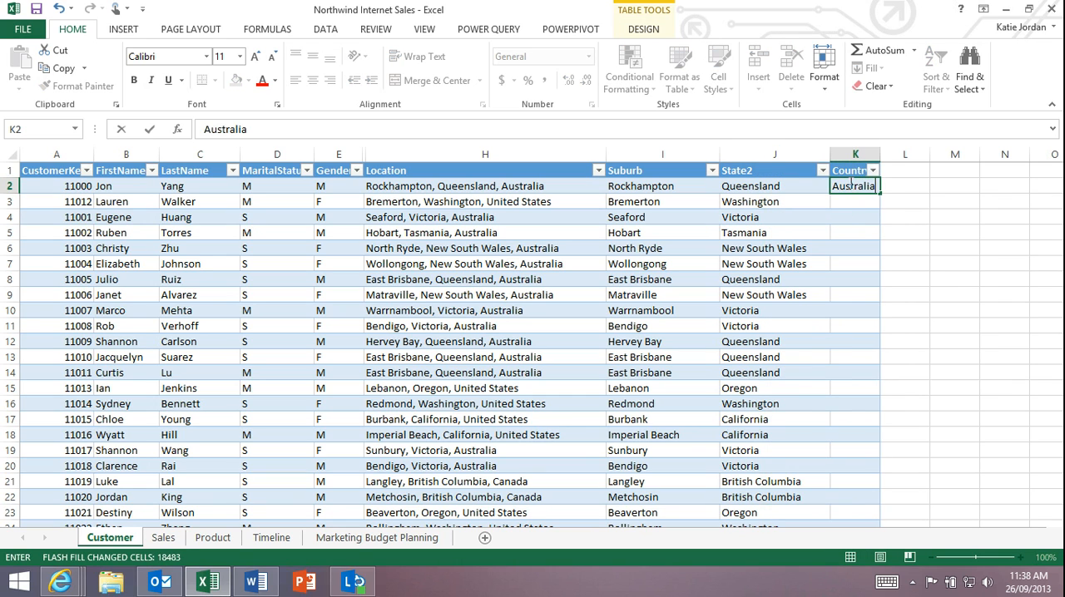
key("Return")
type("United States")
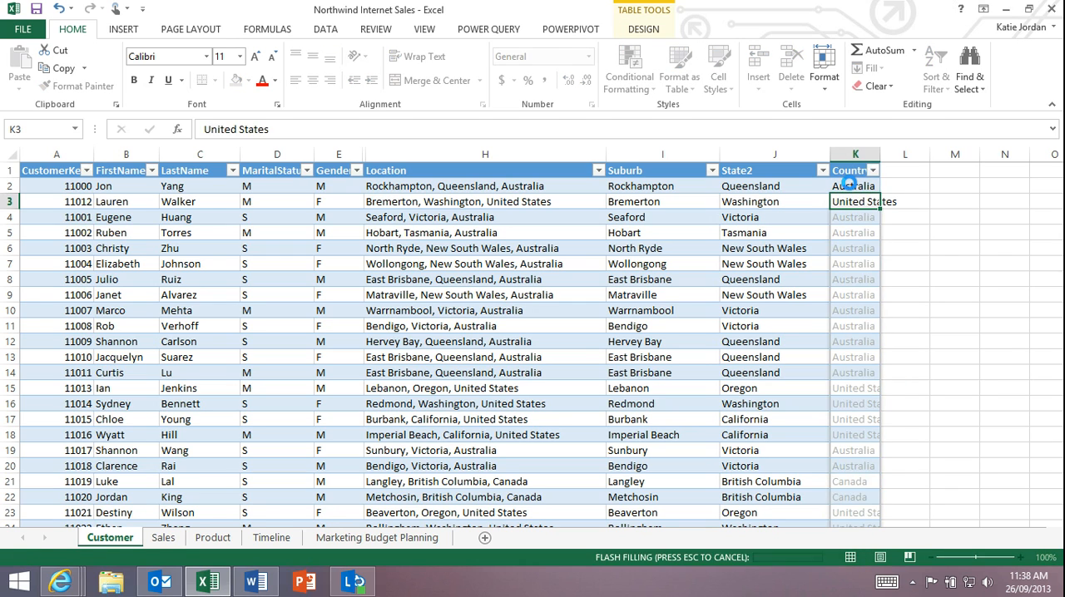
key("Return")
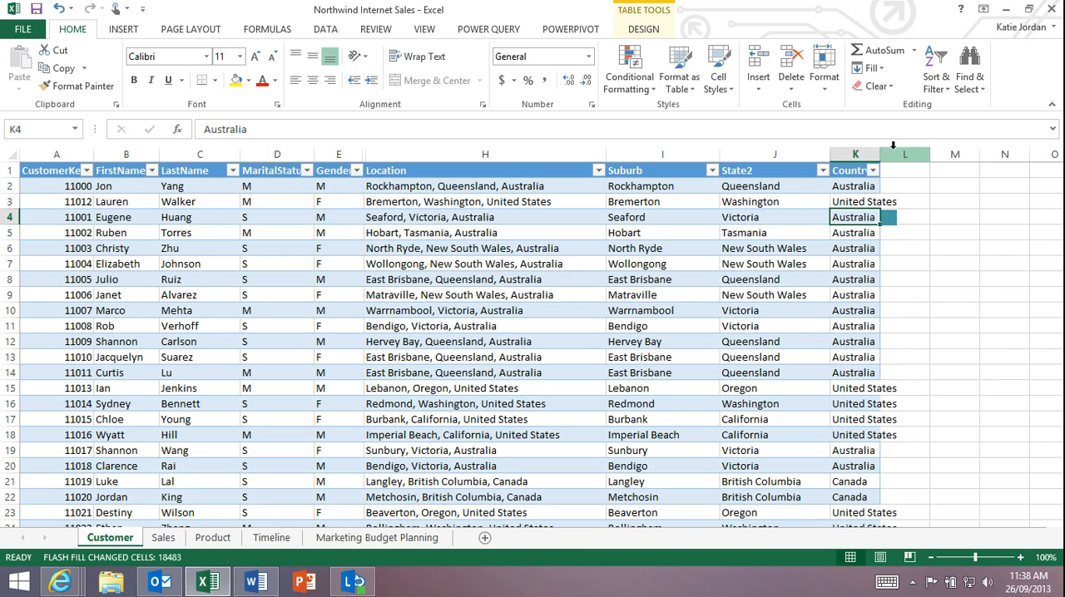
left_click_drag(880, 155, 892, 154)
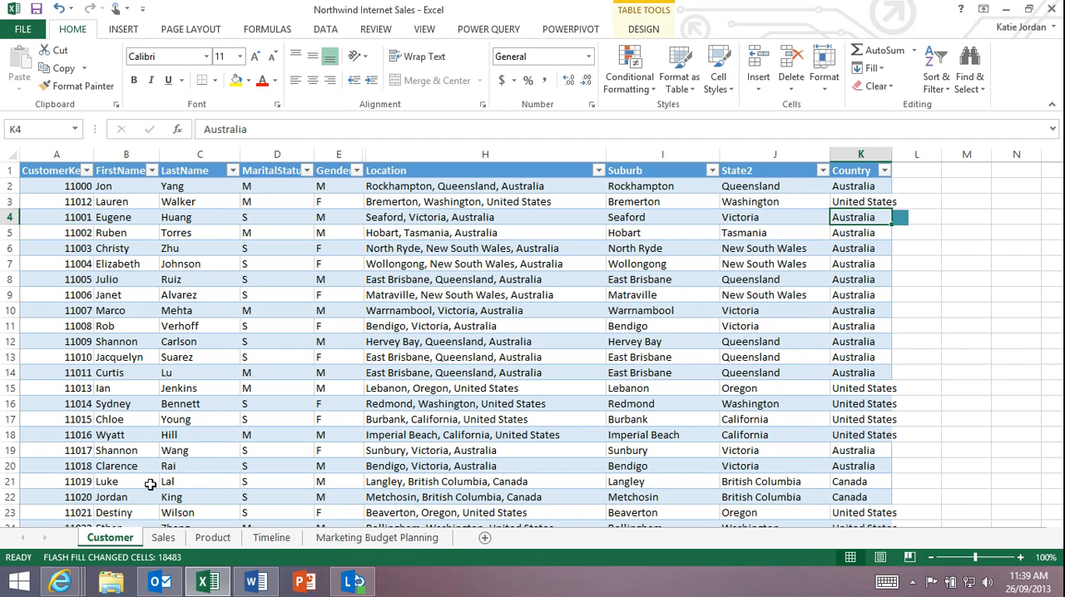
- Look over the Sales, Product and Timeline sheets, and return to the Customer sheet
left_click(161, 538)
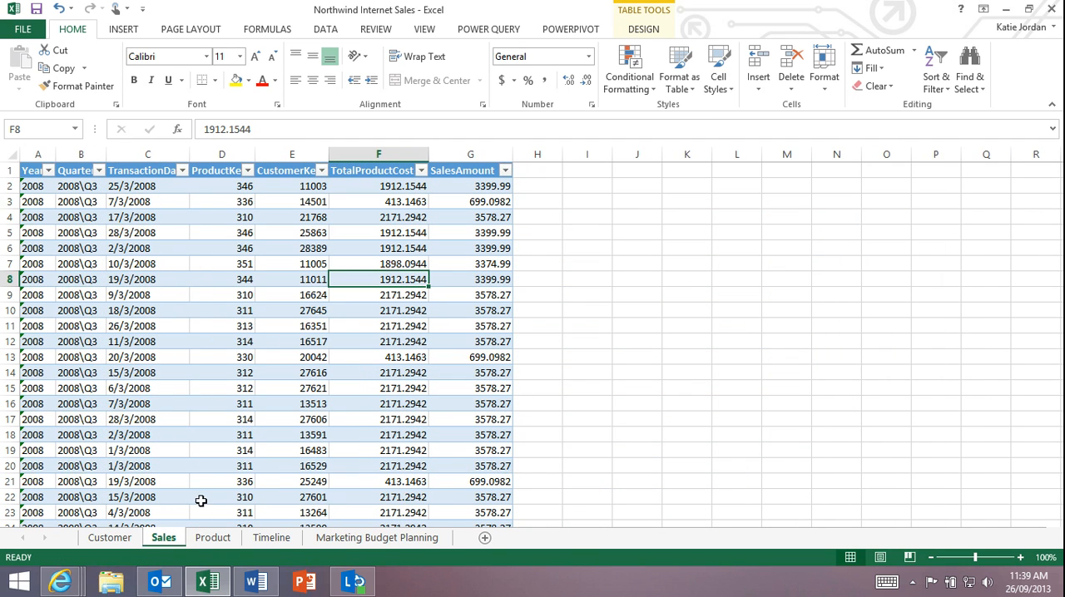
left_click(212, 538)
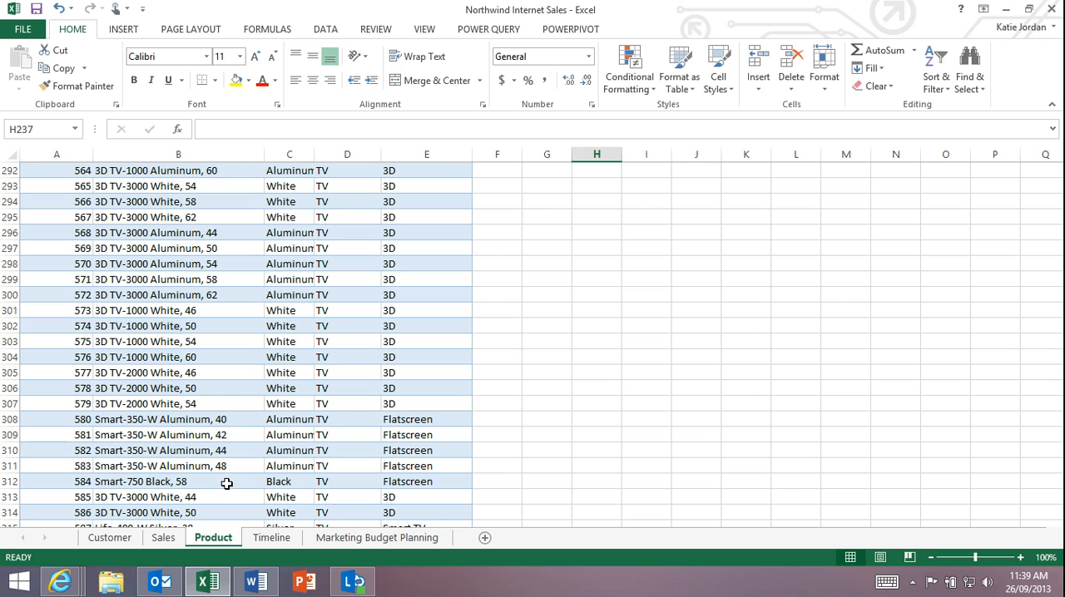
left_click(272, 540)
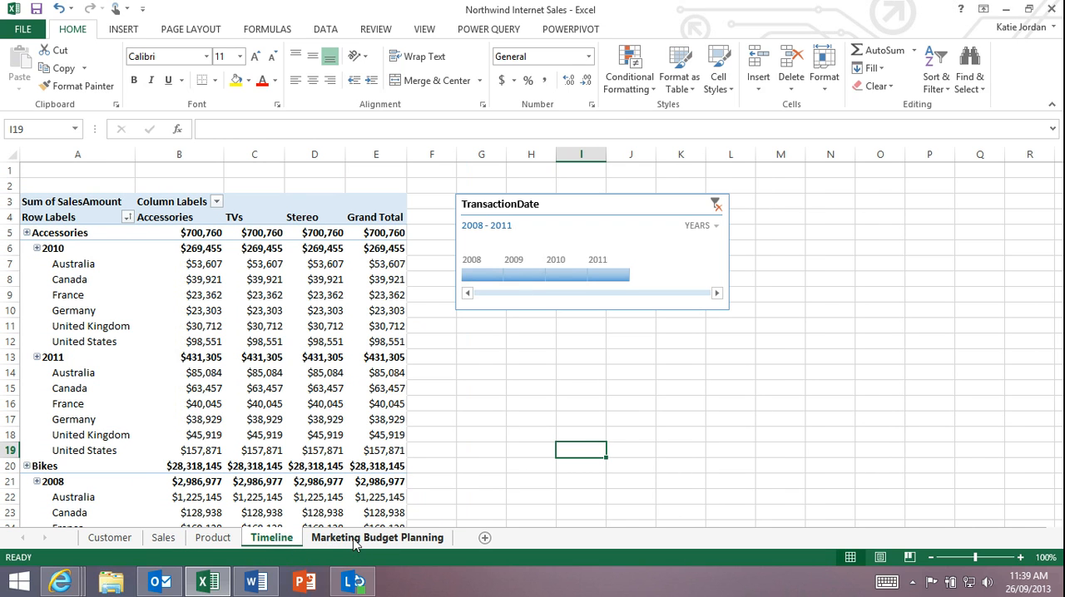
left_click(109, 538)
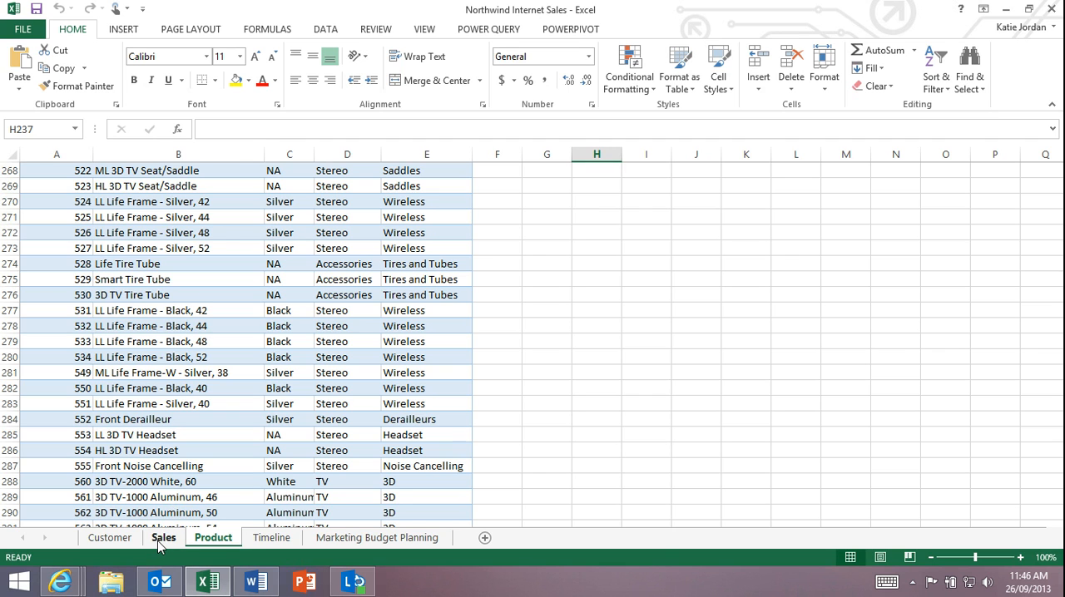
- Insert a Power View report from the Sales sheet's table and delete the default table it contains
left_click(163, 539)
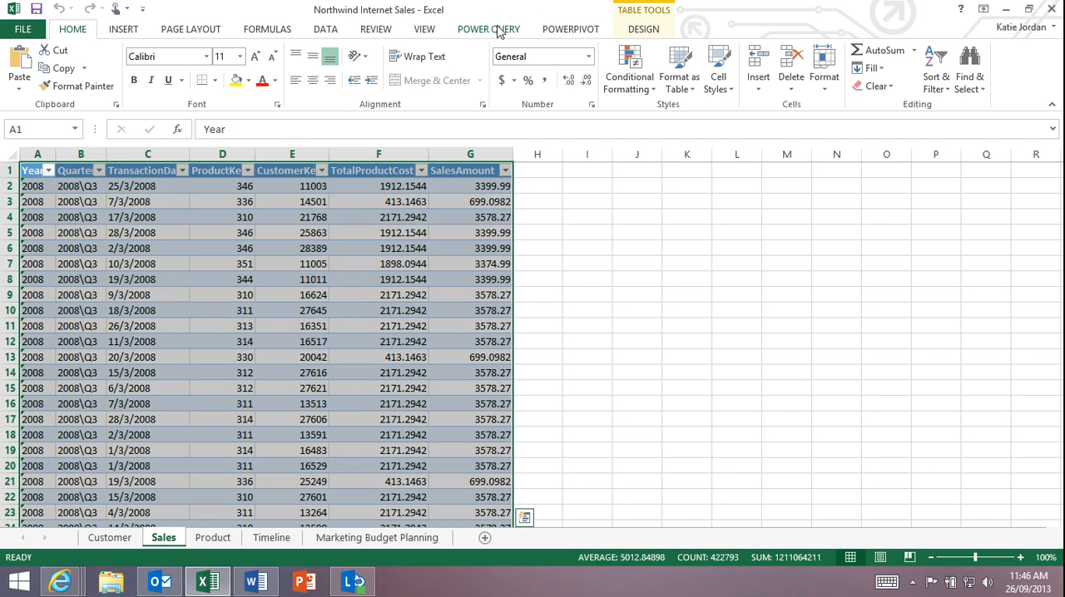
left_click(125, 29)
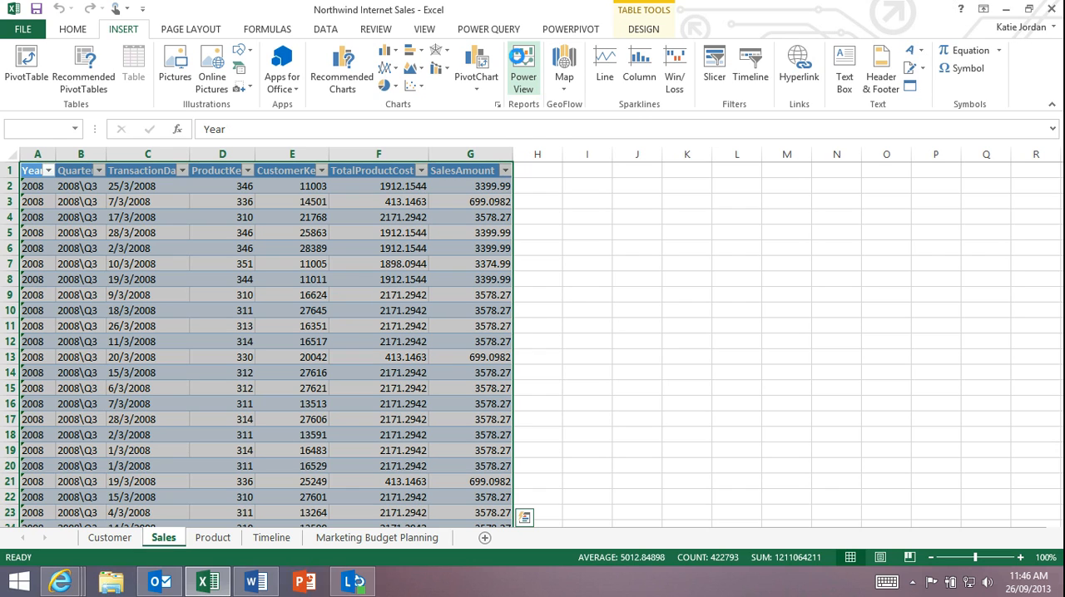
left_click(521, 67)
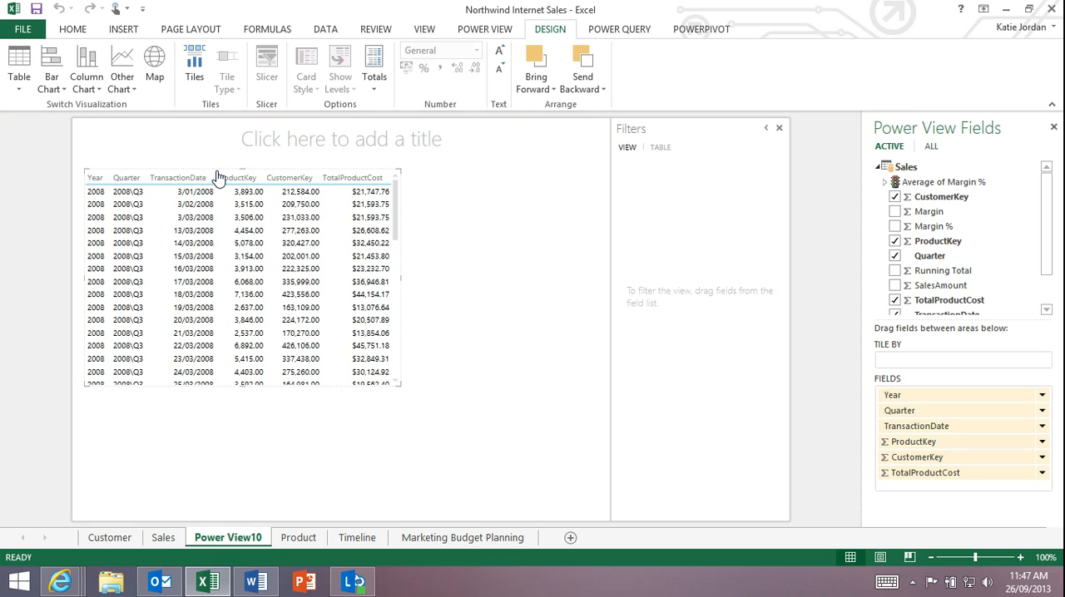
key("Delete")
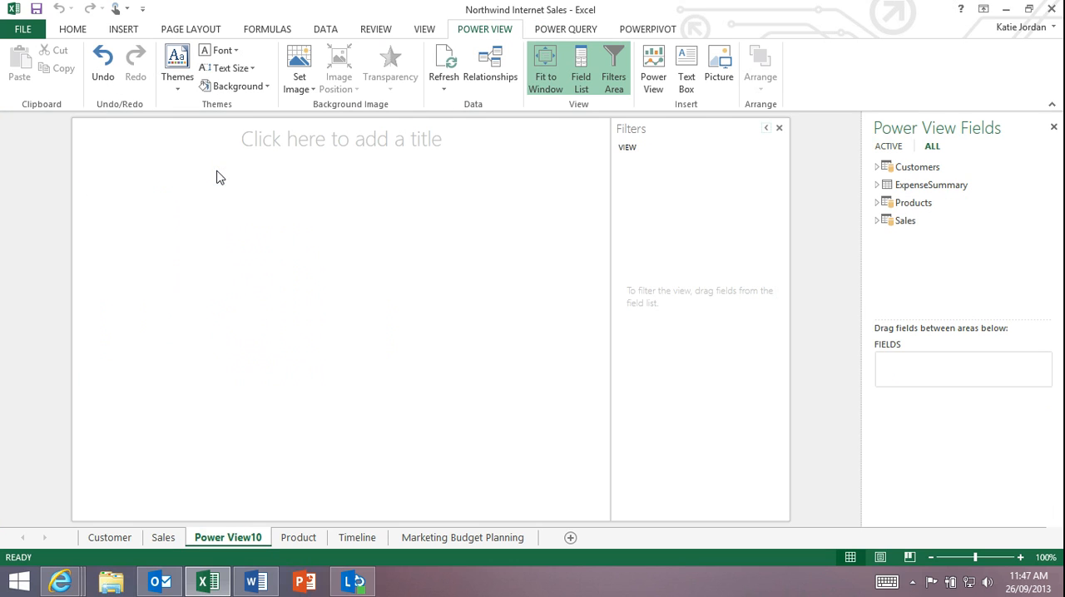
- Build a Power View table from the Customers fields City and State and Gender, and the Sales field SalesAmount
left_click(876, 167)
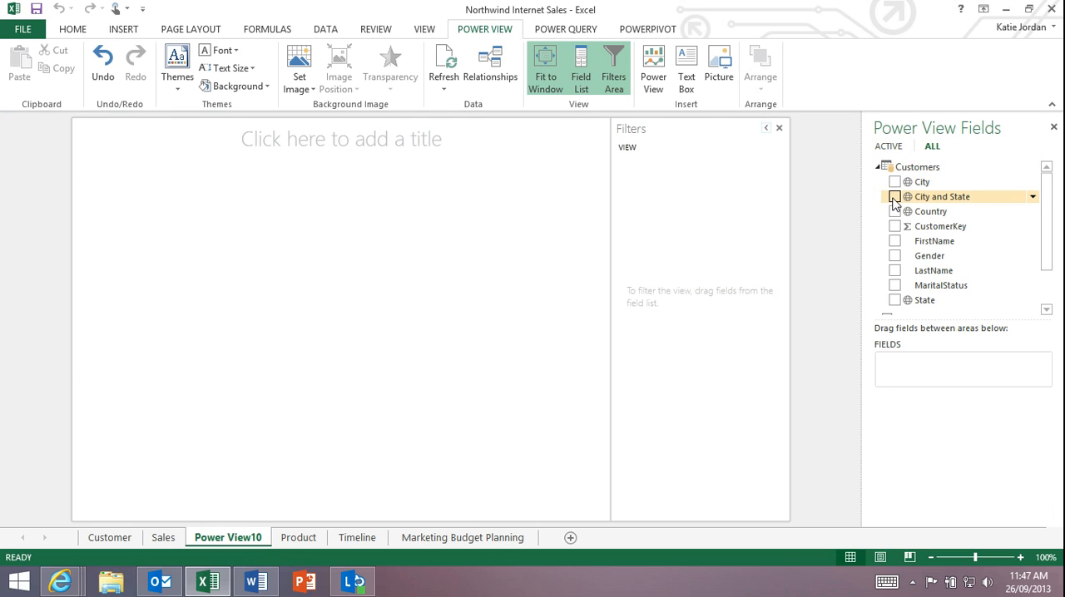
left_click(895, 199)
left_click_drag(1044, 210, 1039, 252)
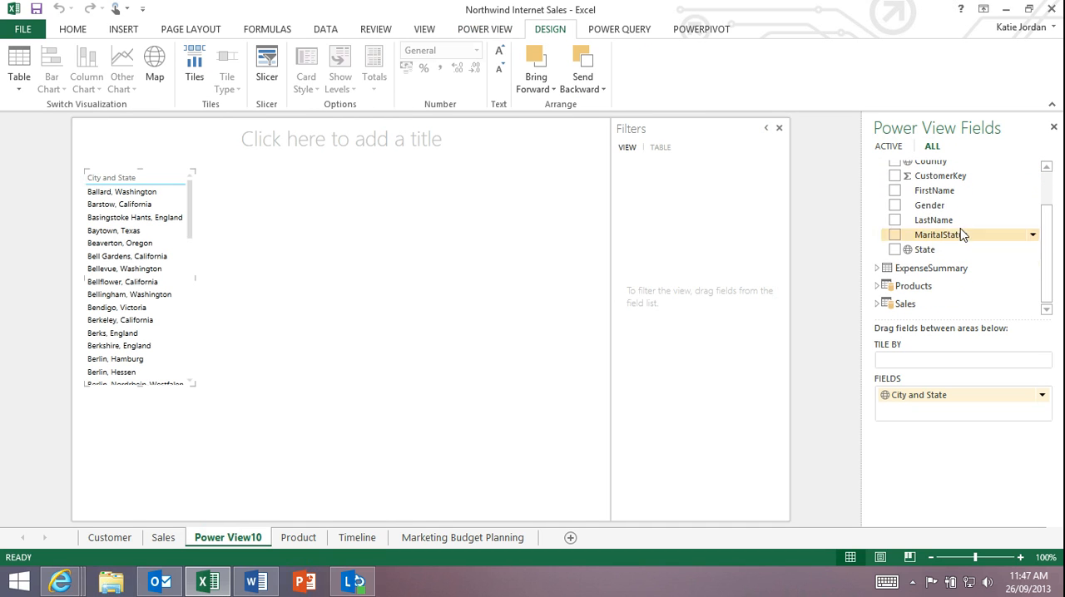
left_click(882, 303)
scroll(1048, 290, "down", 3)
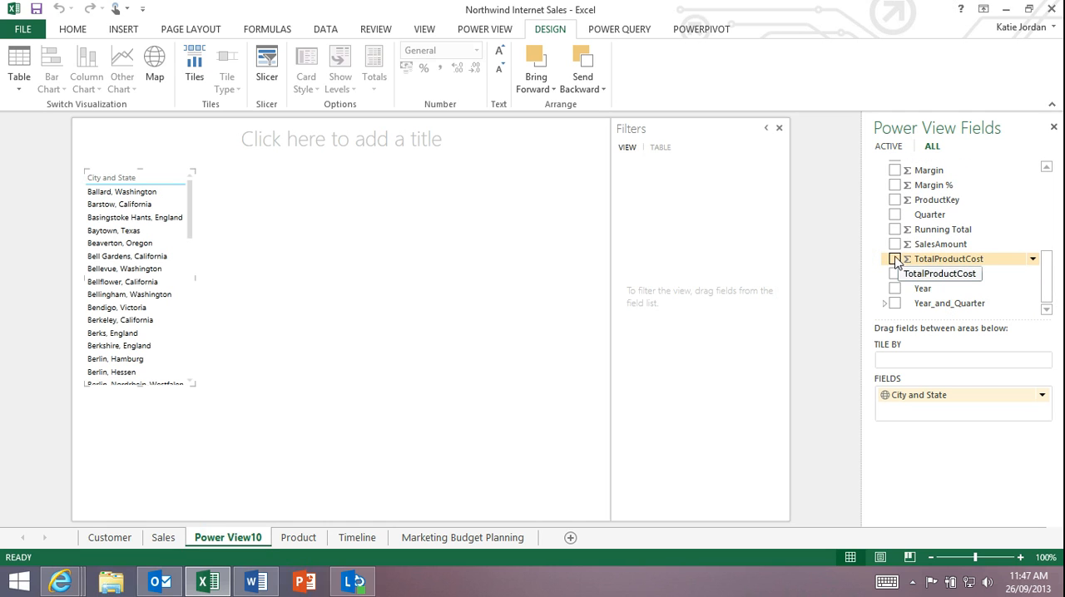
left_click(895, 244)
left_click_drag(1045, 285, 1045, 208)
left_click(895, 256)
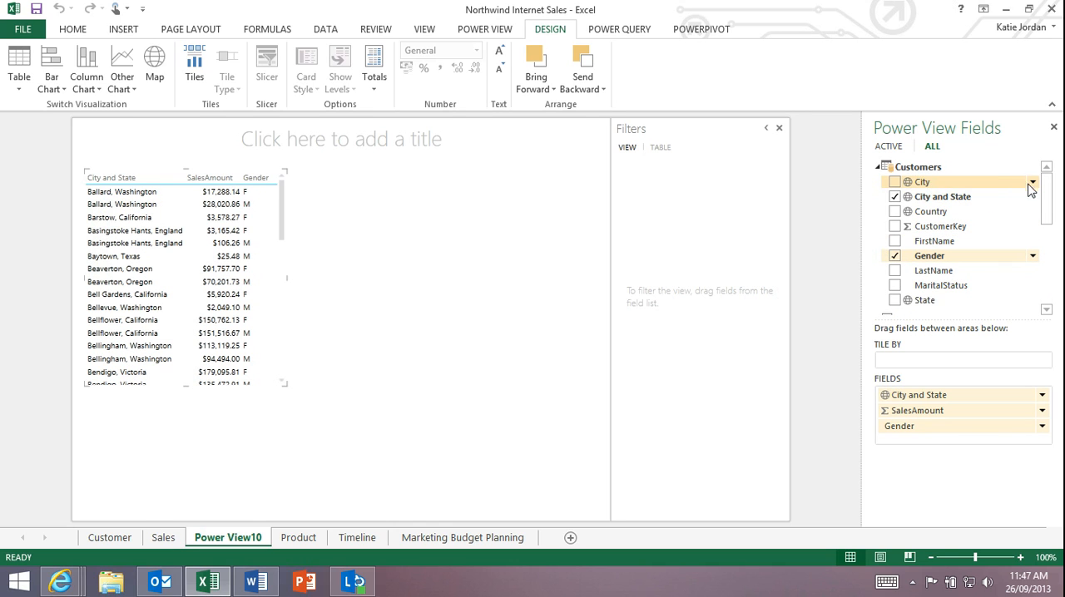
- Add the Customers Country field as a view filter and limit the view to Australia
left_click(1032, 211)
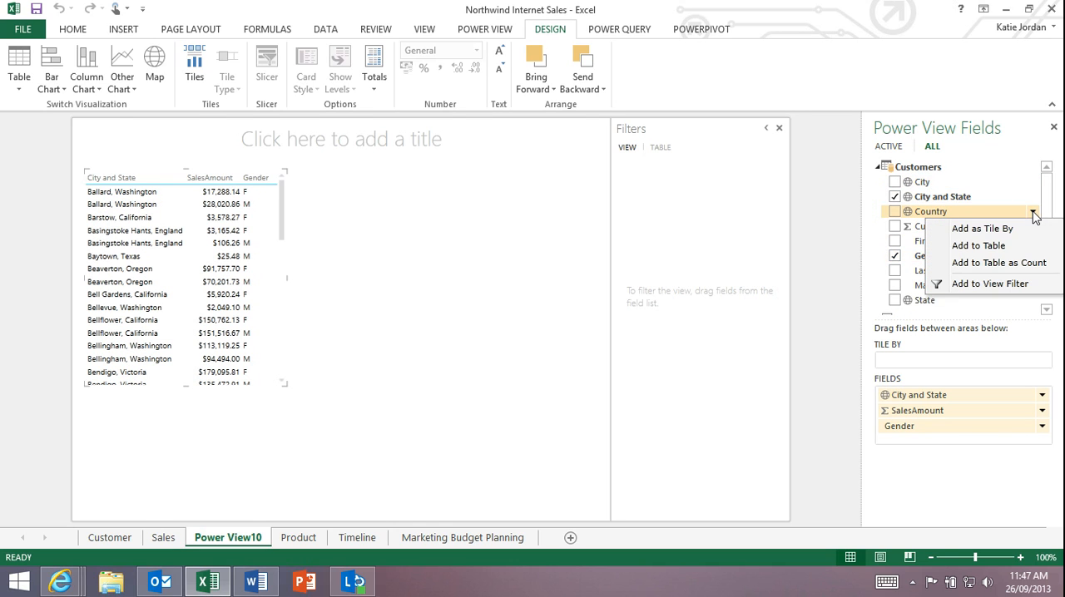
left_click(1014, 283)
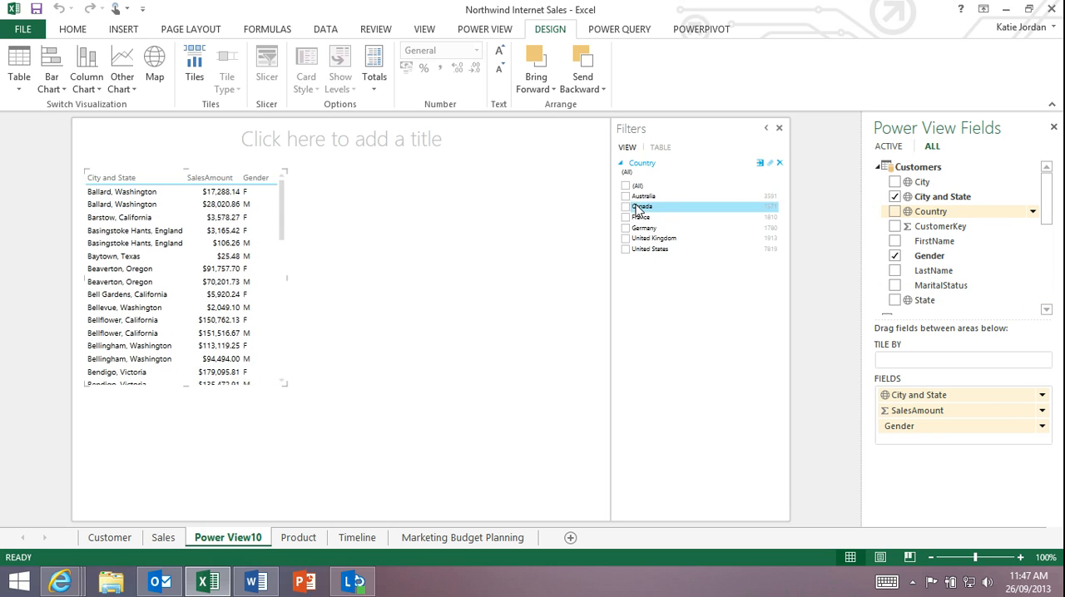
left_click(625, 196)
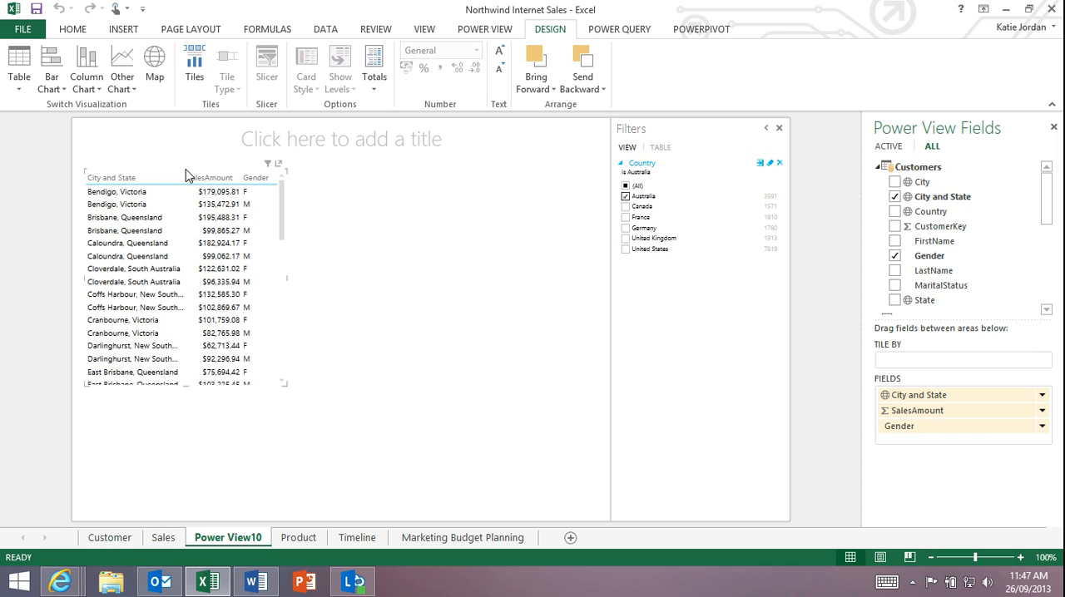
- Convert the table to a stacked column chart and widen it to fill the width of the report canvas
left_click(87, 85)
left_click(114, 108)
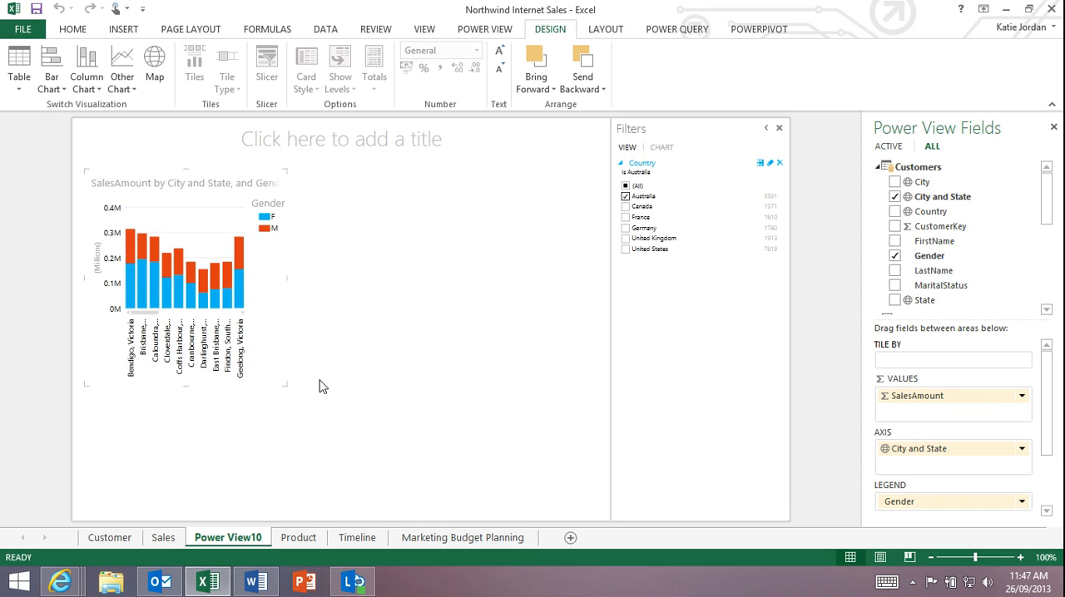
left_click_drag(283, 277, 605, 233)
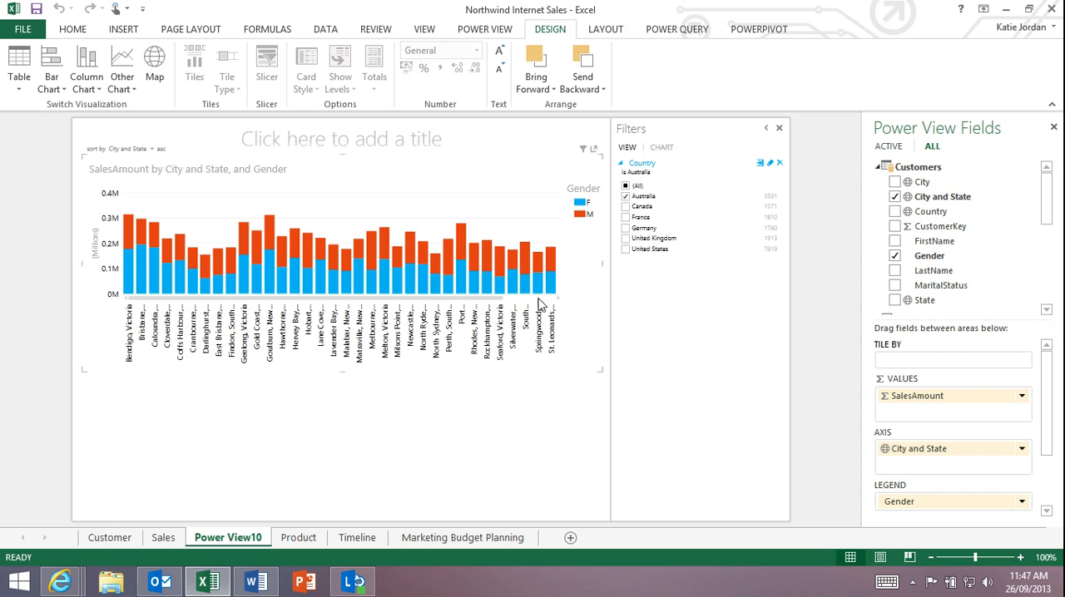
- Highlight the F series through the Gender legend, and clear the highlight again
left_click(578, 203)
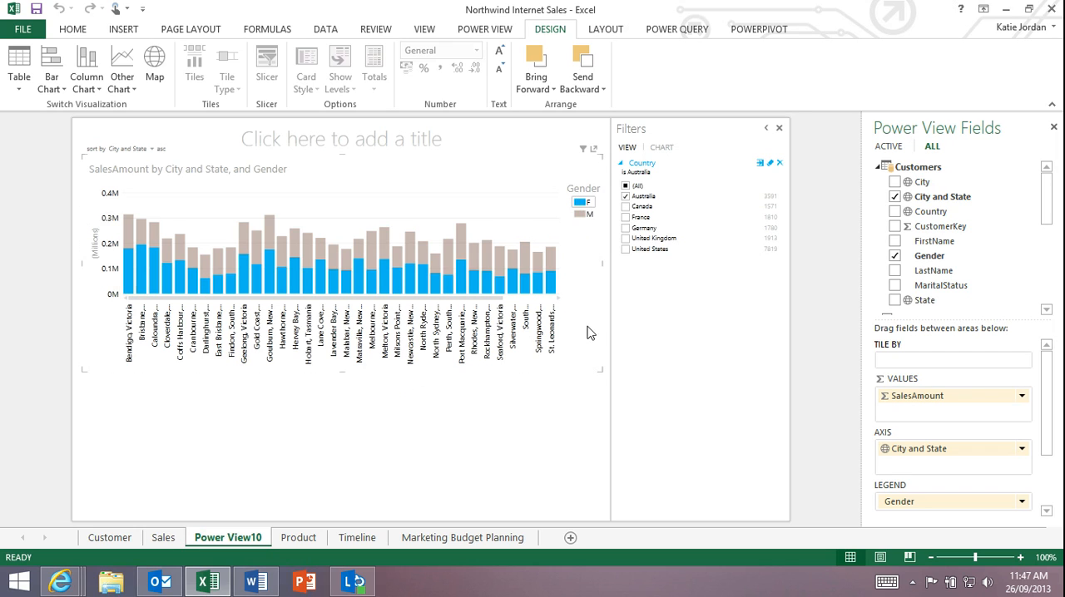
left_click(580, 202)
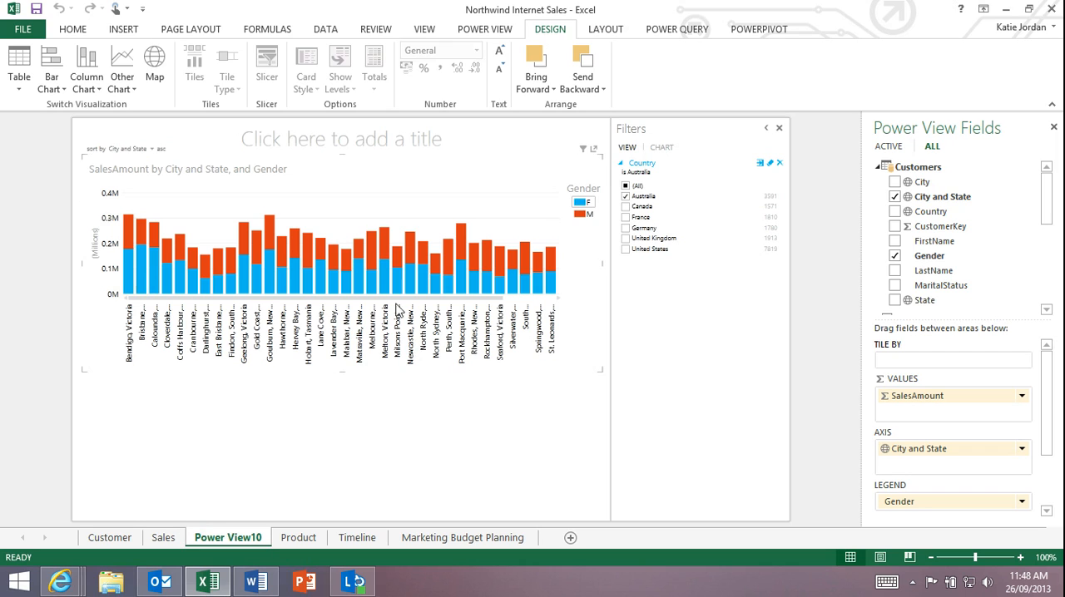
- Switch the sales chart to a map visualization and enlarge it to fill the report canvas
left_click(181, 173)
left_click(158, 67)
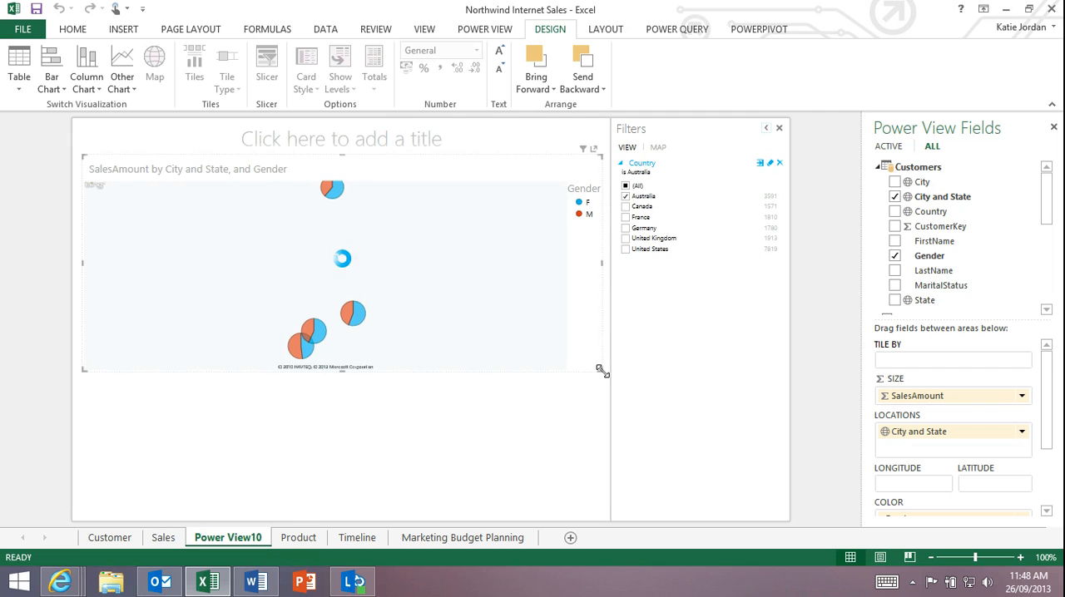
left_click_drag(600, 394, 613, 521)
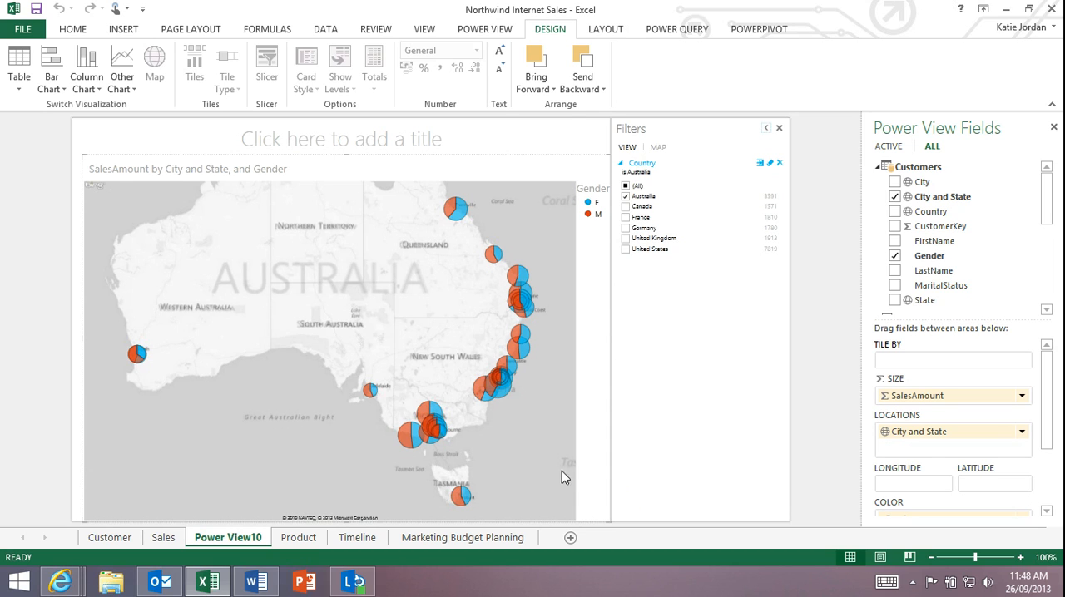
- Explore the map's sales pies along the east coast of Australia and inspect the sales details for Rockhampton, Queensland
left_click_drag(374, 268, 306, 303)
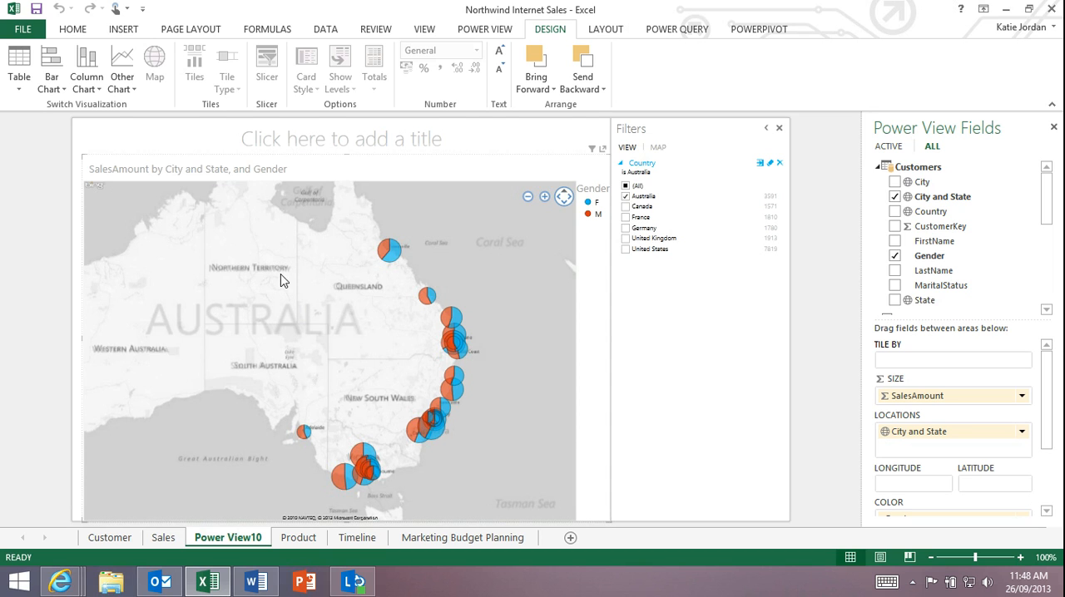
left_click_drag(278, 281, 309, 274)
scroll(384, 413, "up", 1)
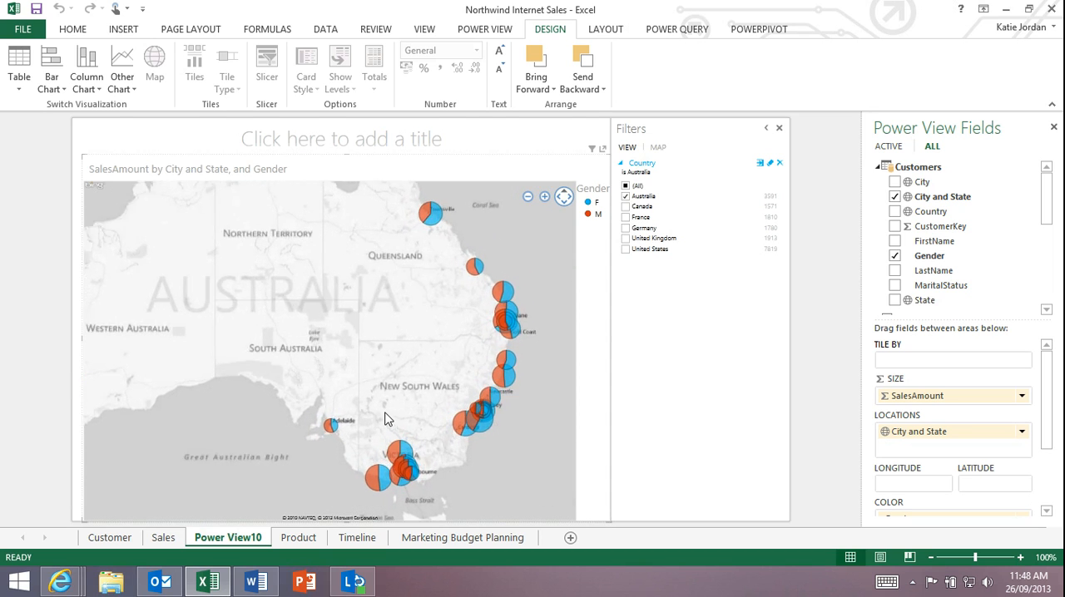
left_click_drag(410, 360, 349, 338)
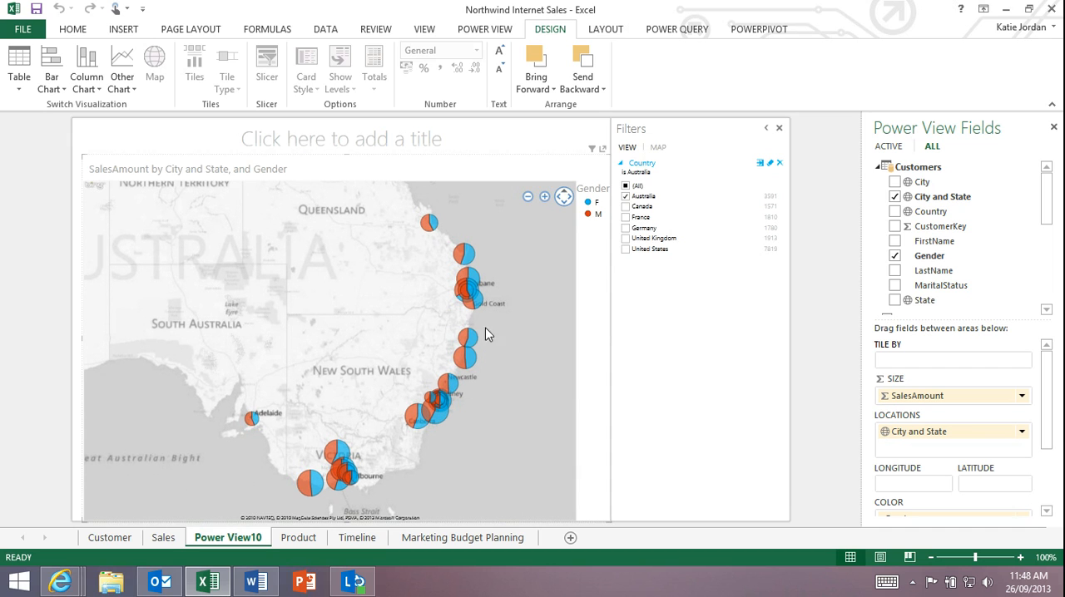
left_click_drag(391, 347, 404, 375)
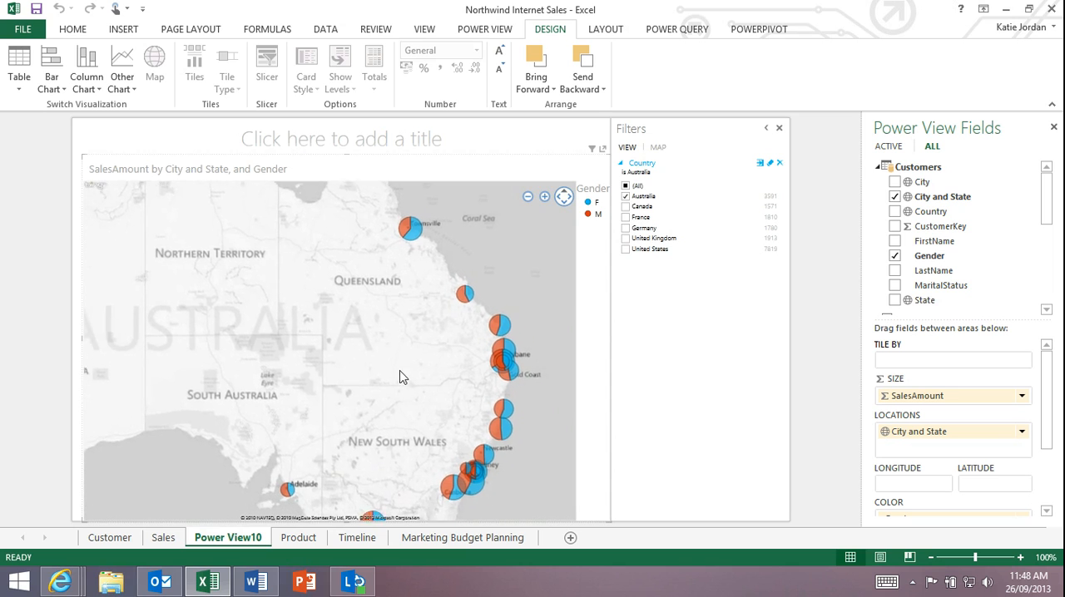
mouse_move(438, 263)
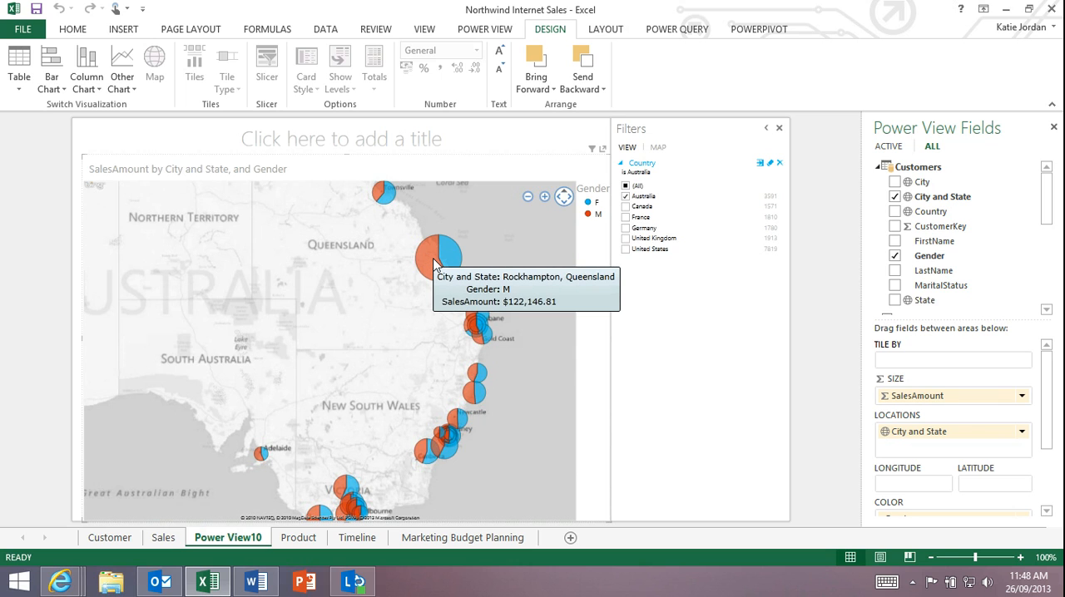
- Examine the sales pies around New South Wales, Victoria and Western Australia up close, and return to the wider Australia view
left_click_drag(335, 316, 394, 294)
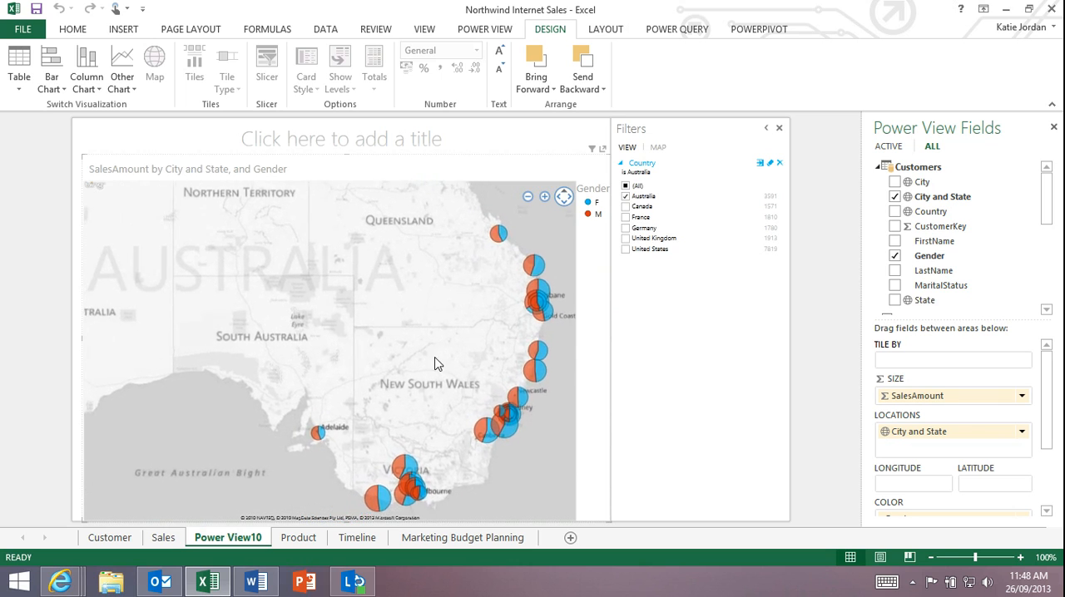
scroll(434, 364, "up", 1)
left_click_drag(413, 338, 344, 217)
scroll(449, 449, "up", 1)
left_click_drag(449, 449, 264, 469)
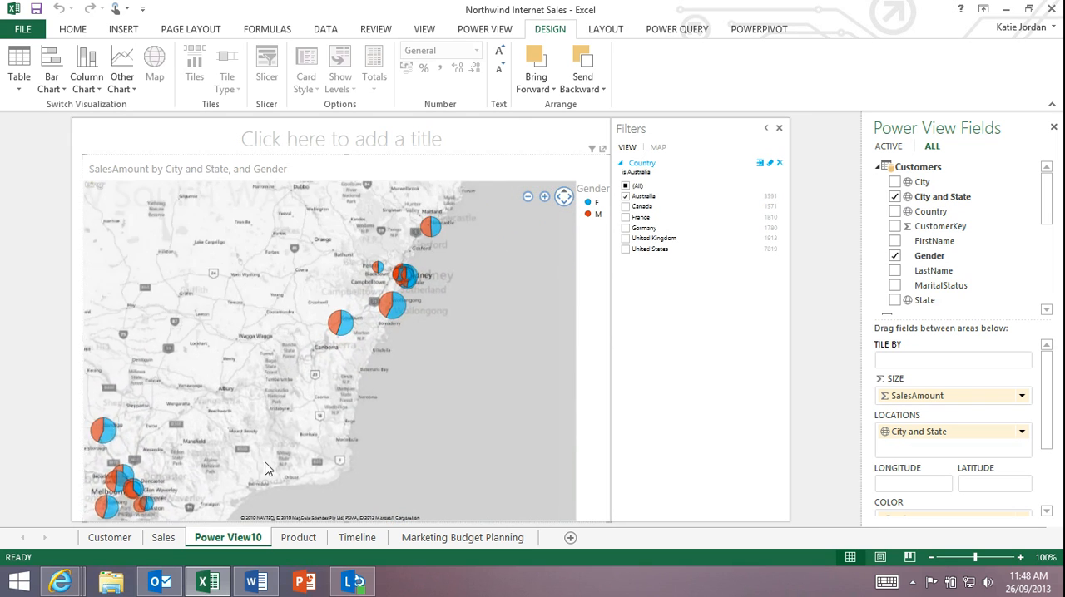
scroll(374, 319, "down", 2)
left_click_drag(268, 261, 444, 267)
scroll(351, 280, "down", 1)
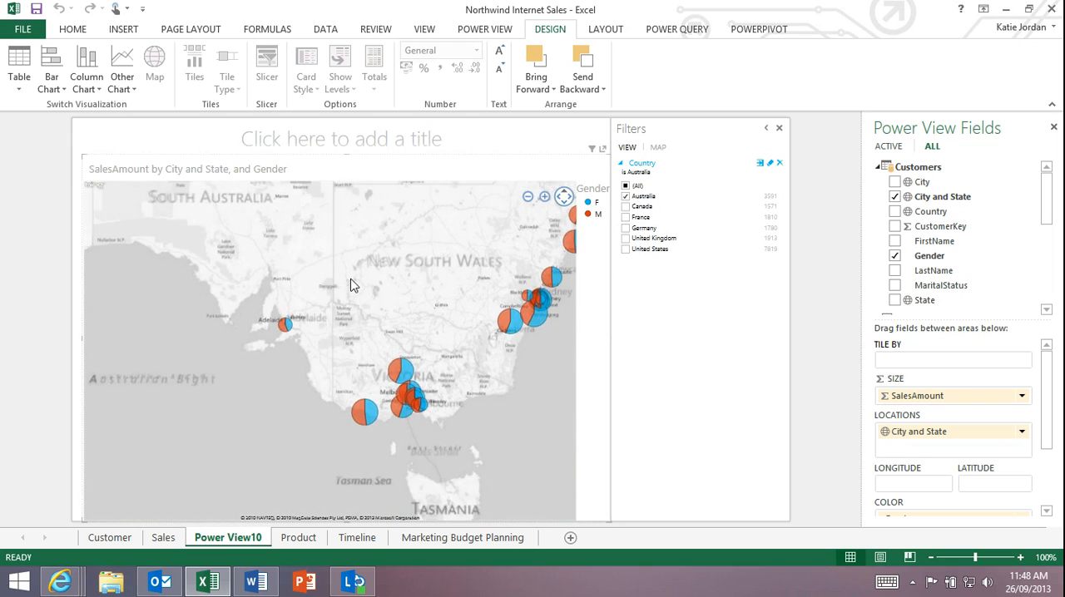
left_click_drag(351, 282, 551, 454)
left_click_drag(350, 371, 566, 349)
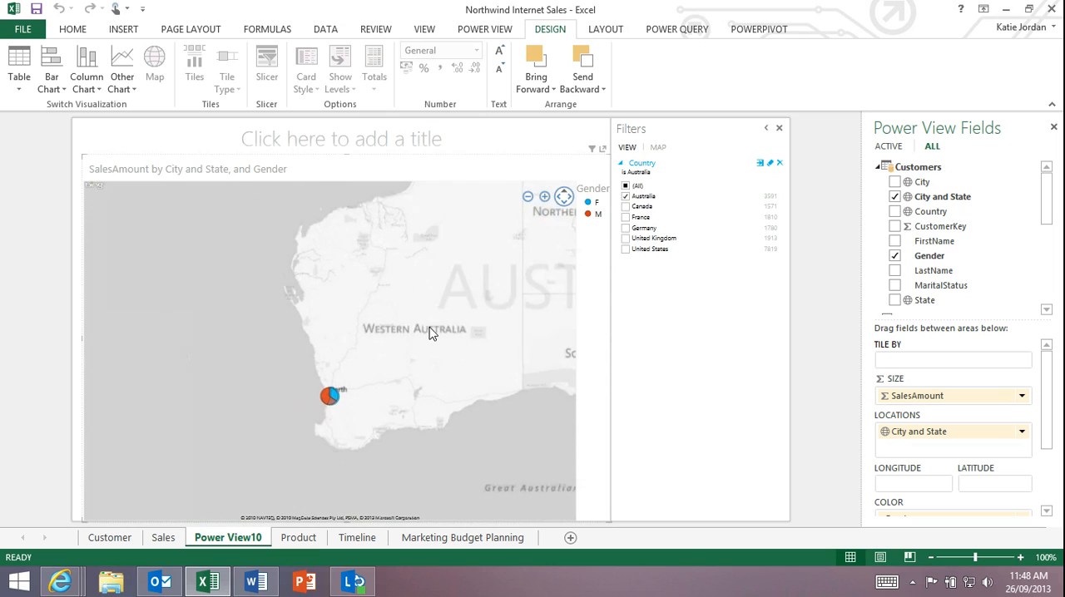
scroll(430, 333, "down", 1)
left_click_drag(430, 332, 178, 374)
left_click_drag(316, 378, 286, 345)
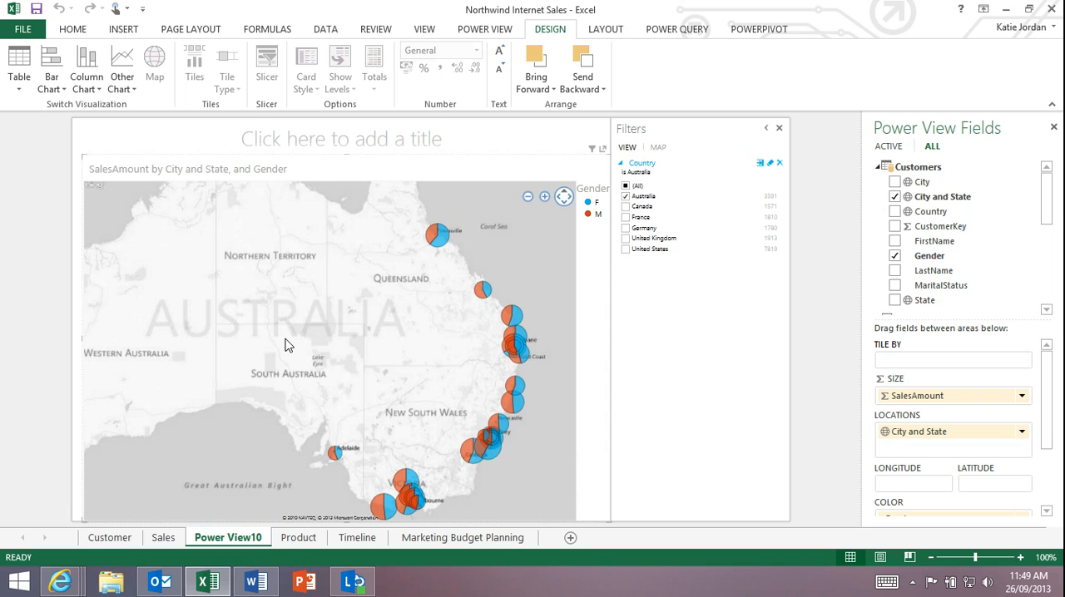
- Close the Northwind Internet Sales workbook and start a new blank workbook with cell A1 selected
left_click(1049, 8)
left_click(529, 310)
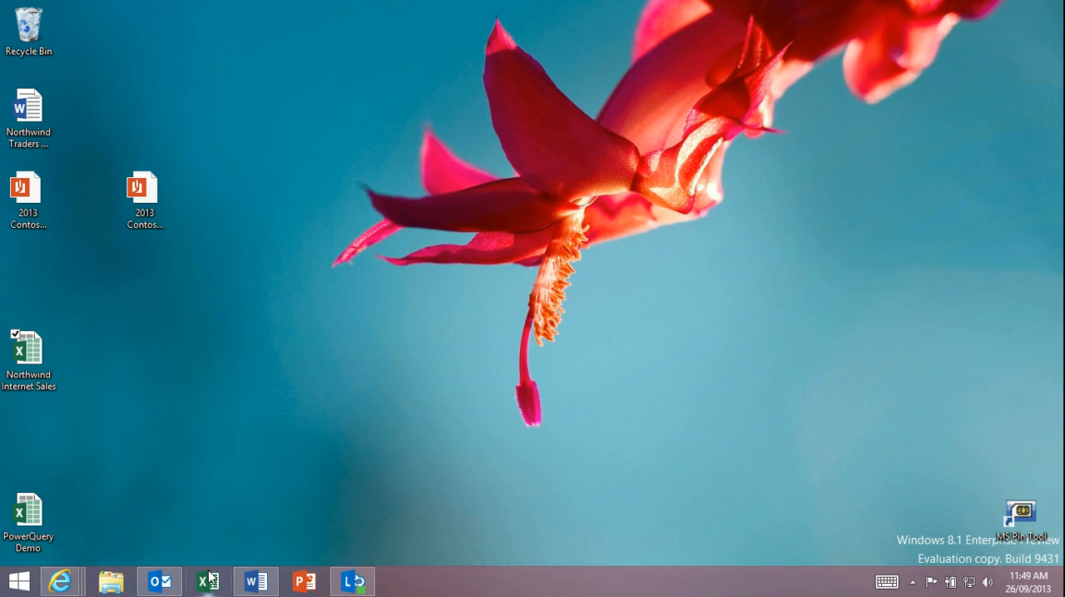
left_click(210, 580)
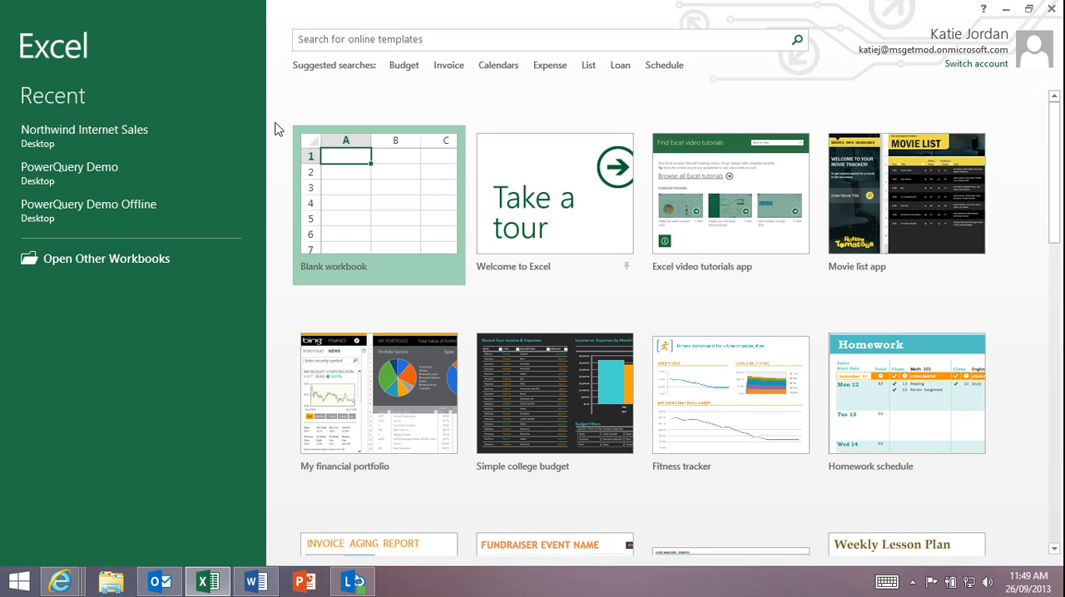
left_click(345, 159)
left_click(344, 153)
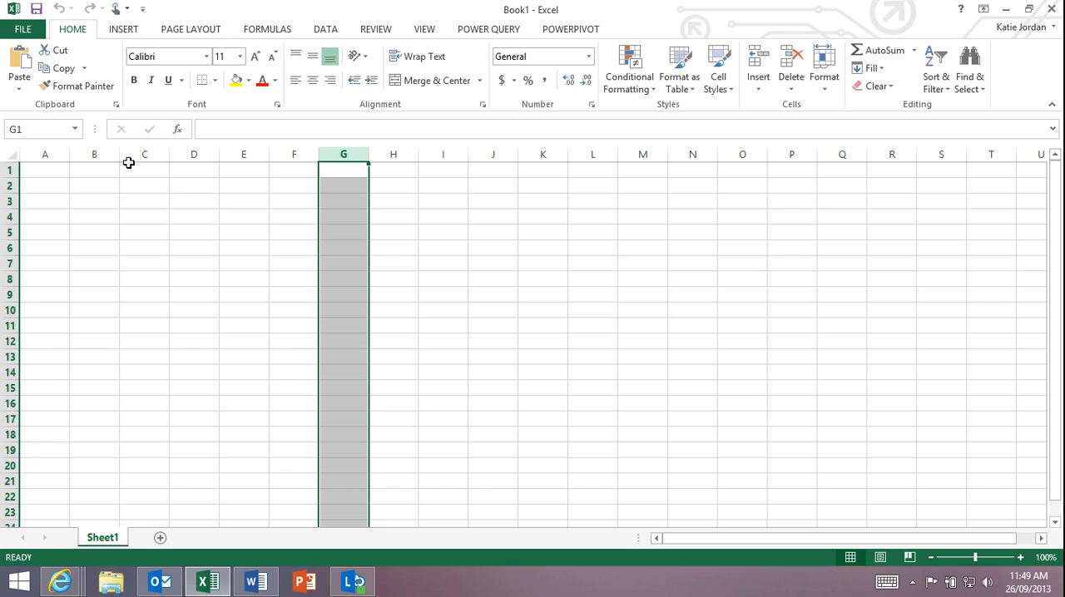
left_click(45, 172)
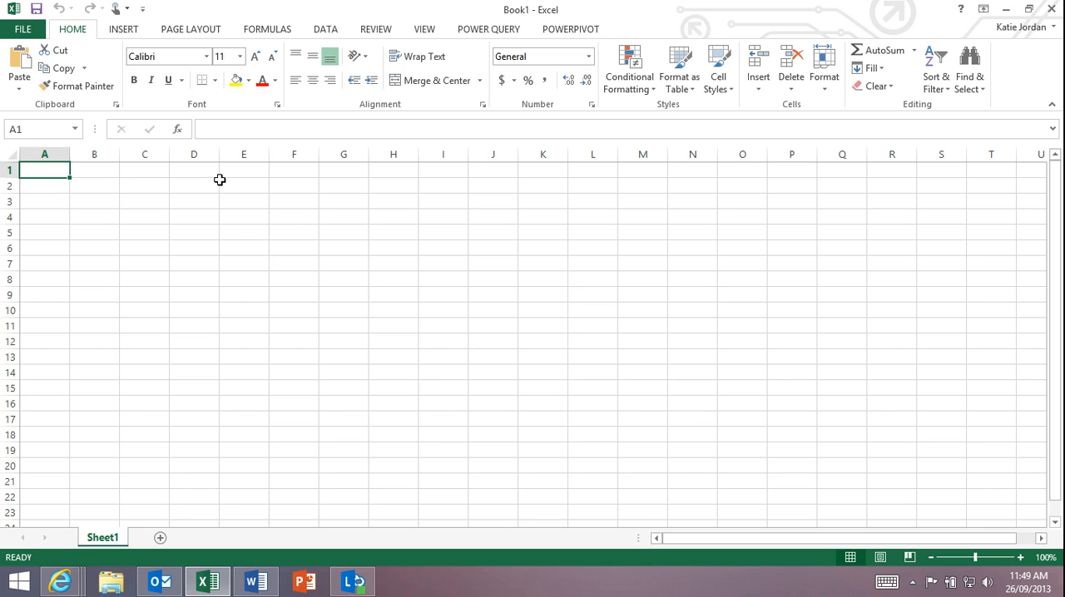
- Search online for "USA Crime Data" with Power Query's Online Search
left_click(497, 33)
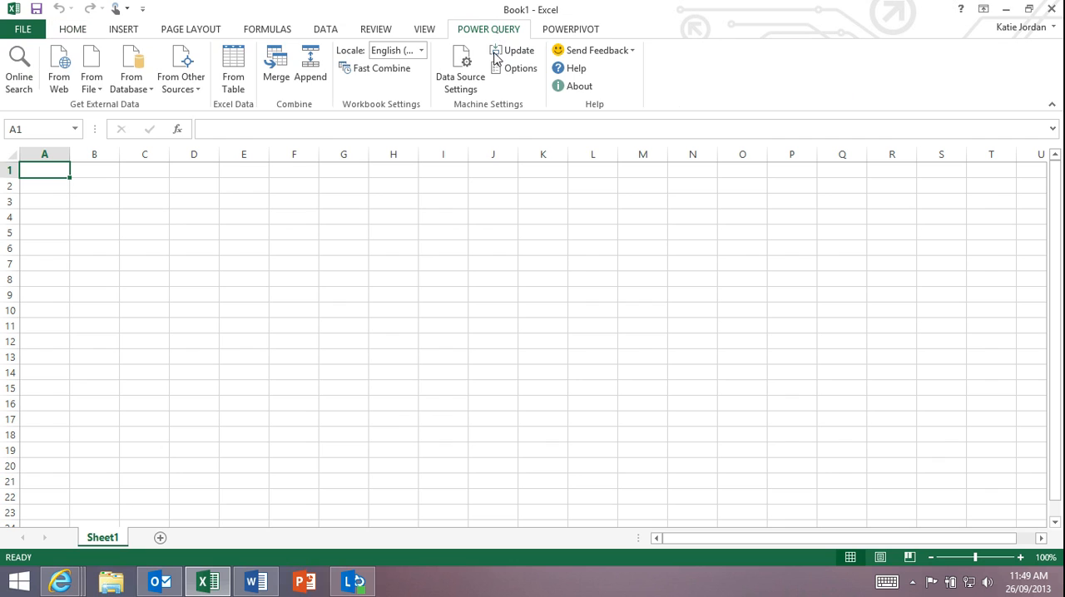
left_click(25, 86)
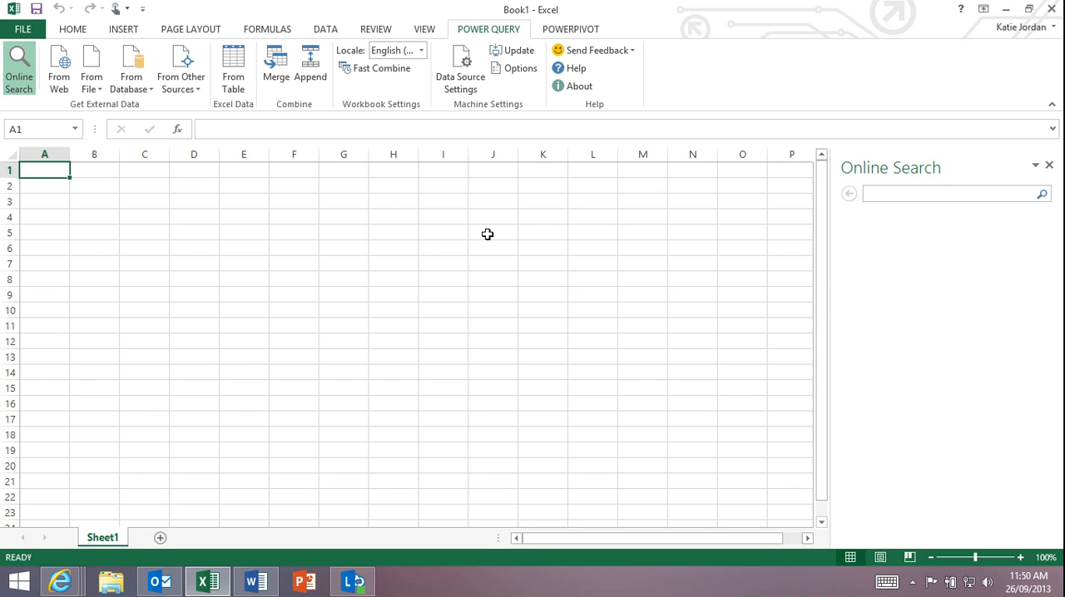
type("USA Crime Data")
key("Return")
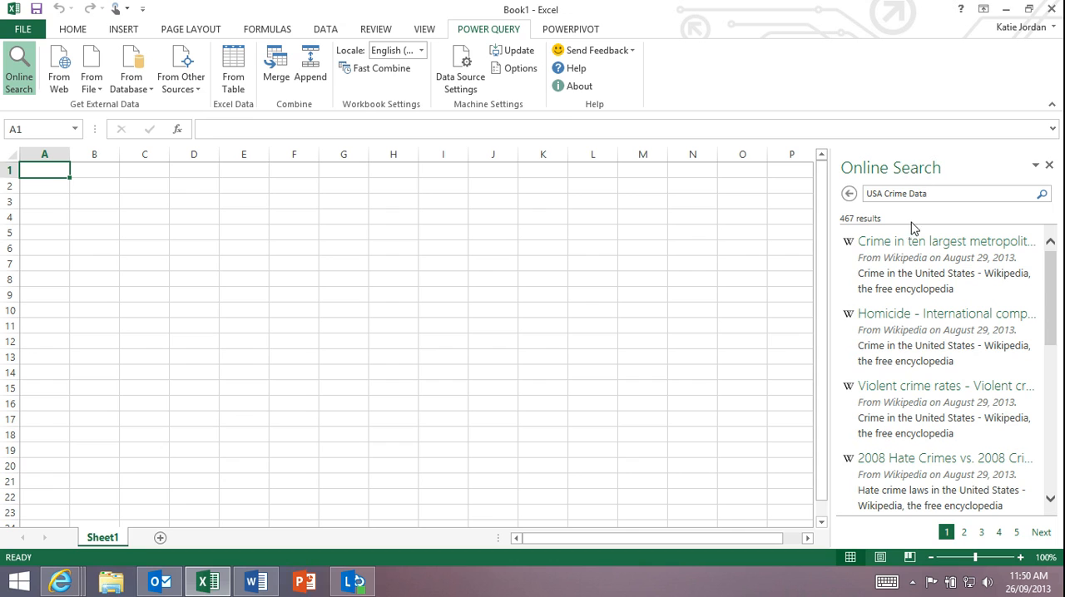
- Preview the search results and load the "2011 data - United States cities by crime rate" table into the workbook
mouse_move(882, 249)
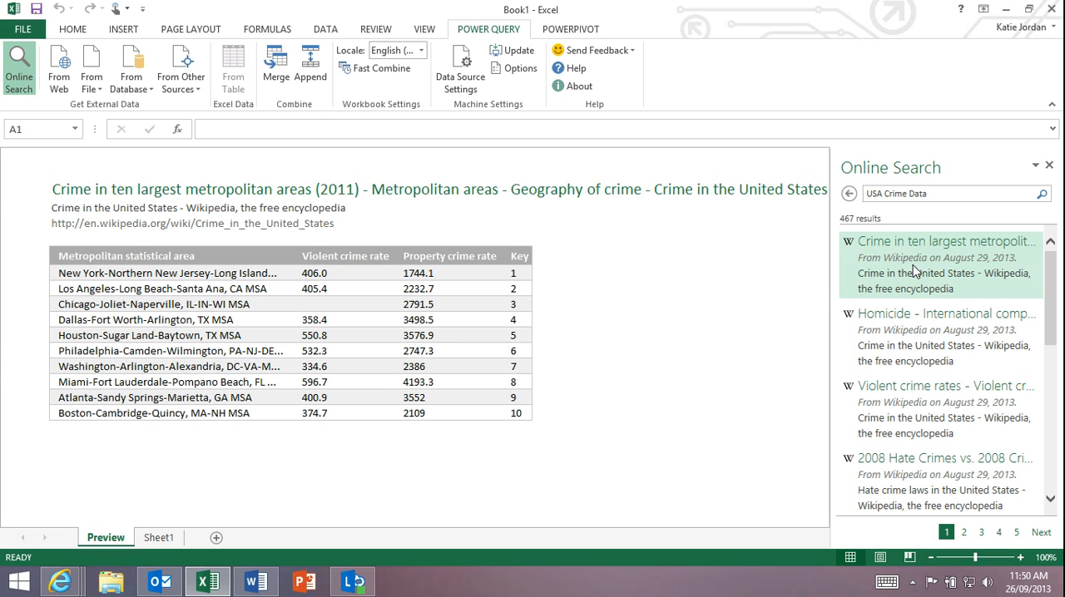
mouse_move(924, 325)
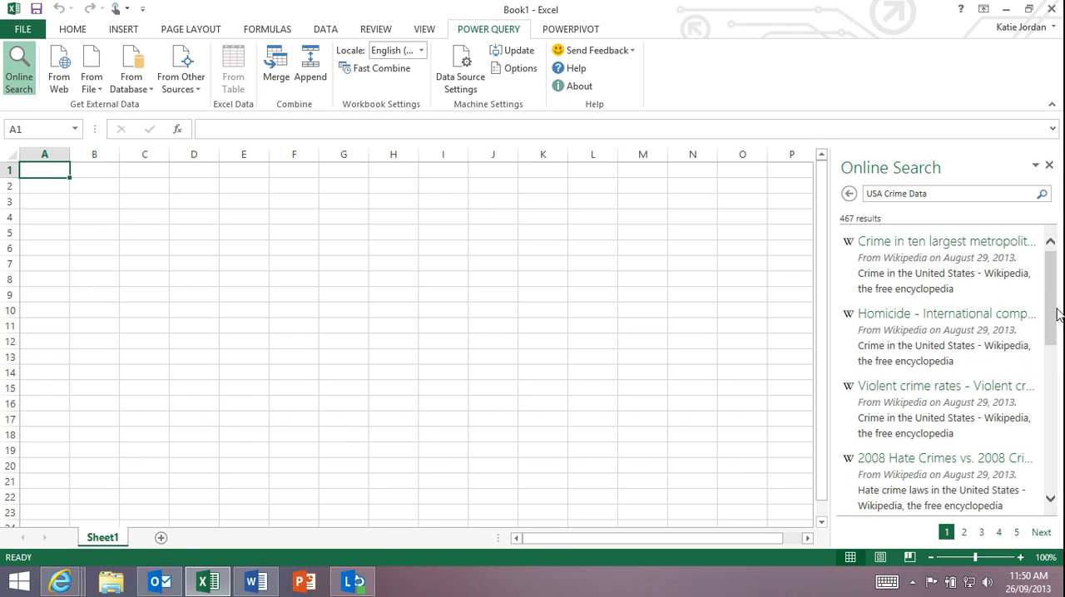
left_click_drag(1057, 310, 1054, 380)
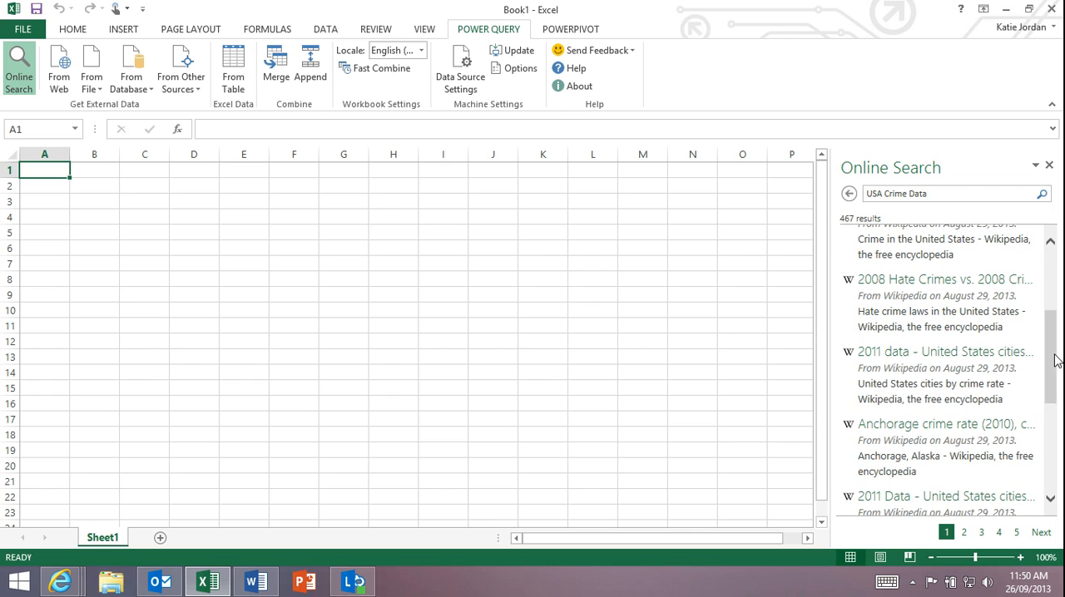
mouse_move(945, 372)
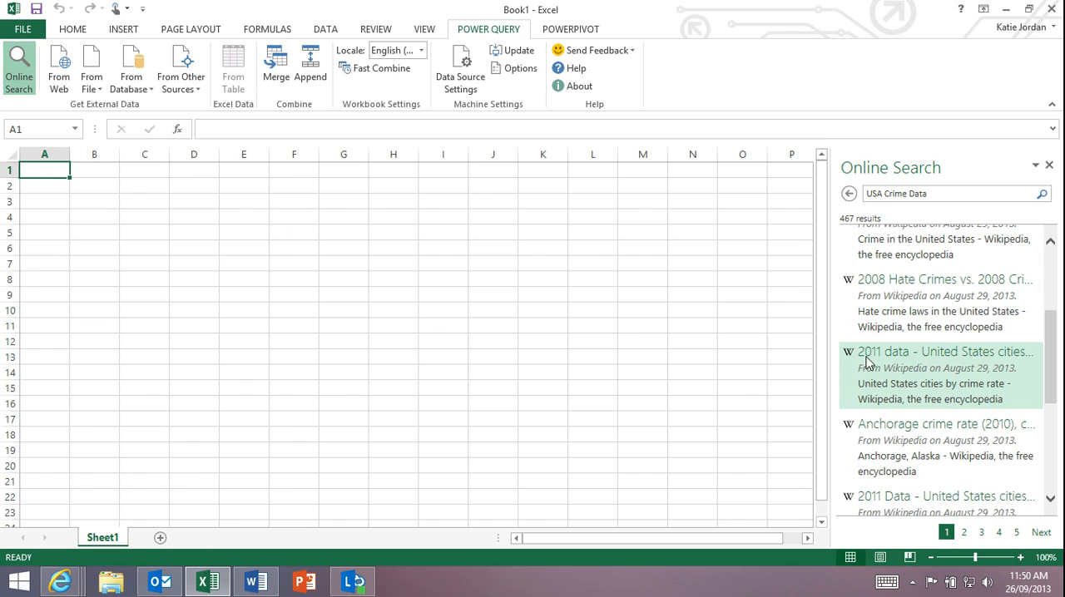
left_click(867, 359)
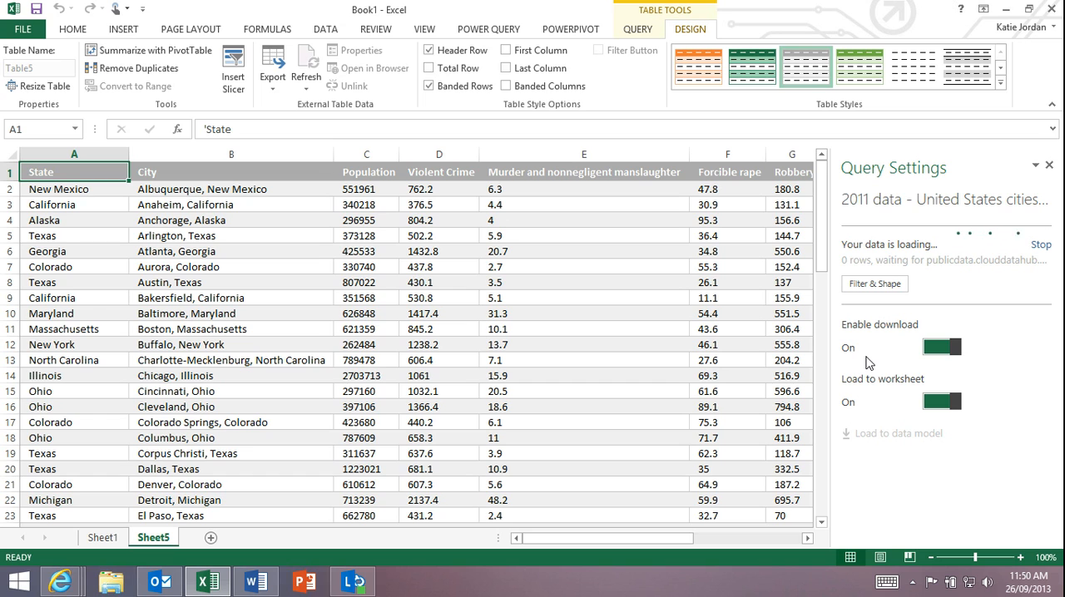
- Open the crime query for filtering and shaping, and split its City column at each occurrence of a comma
left_click(874, 289)
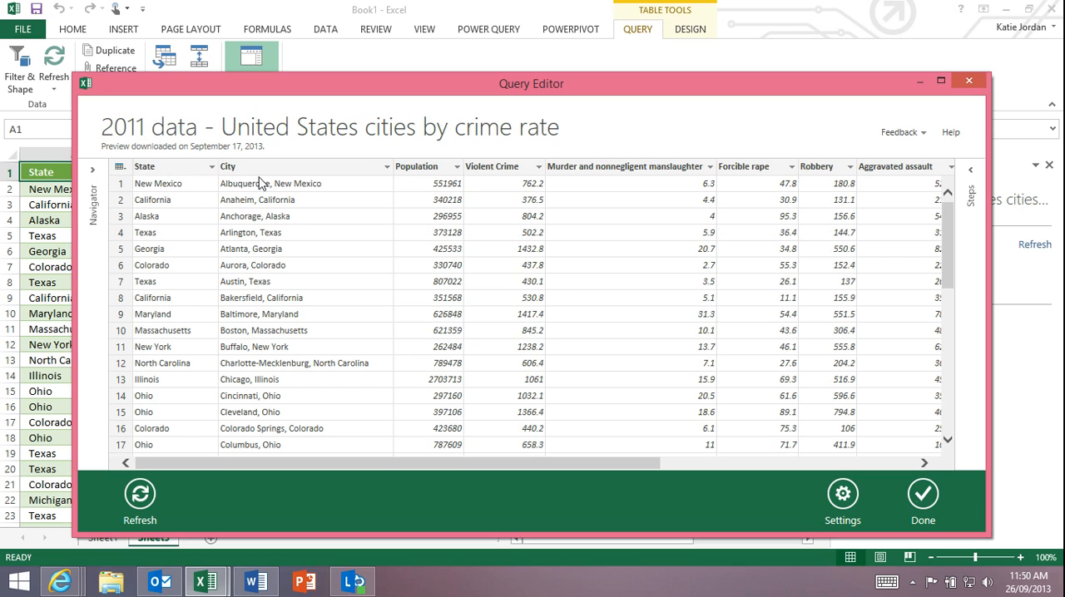
right_click(328, 170)
mouse_move(418, 254)
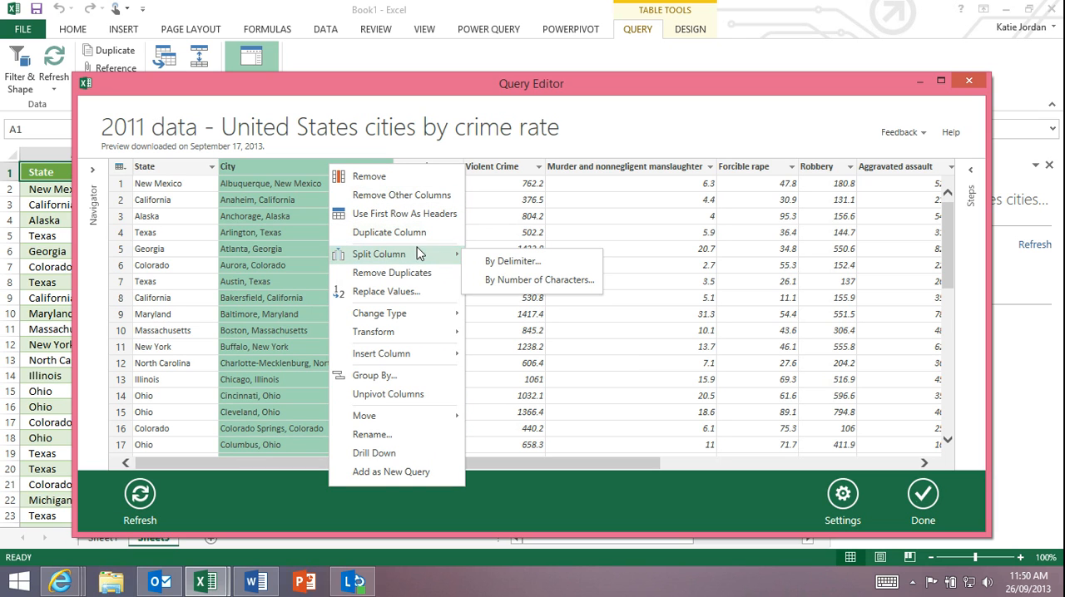
left_click(511, 263)
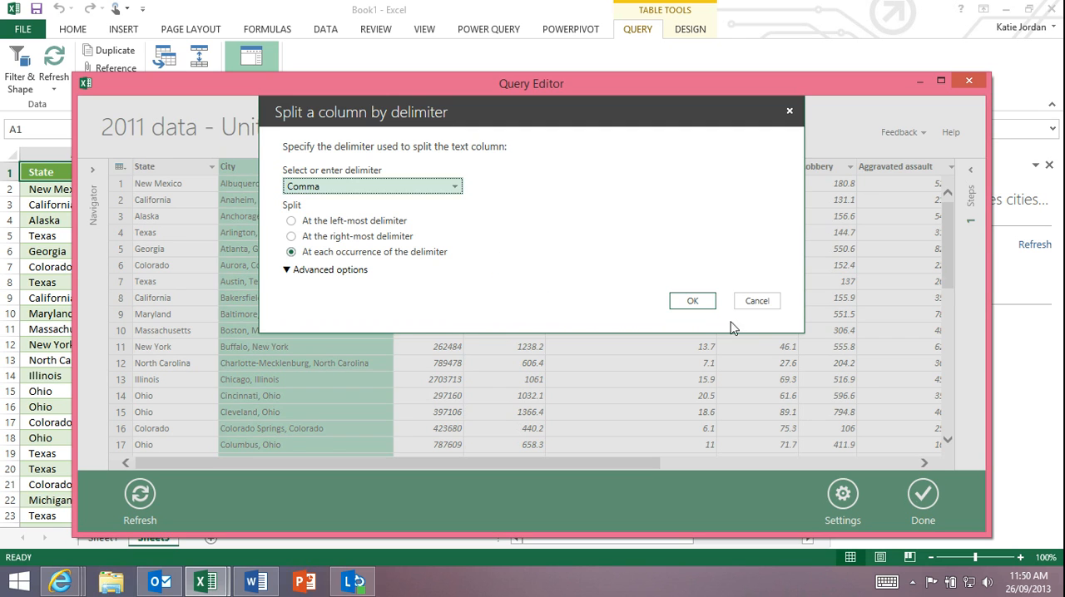
left_click(697, 305)
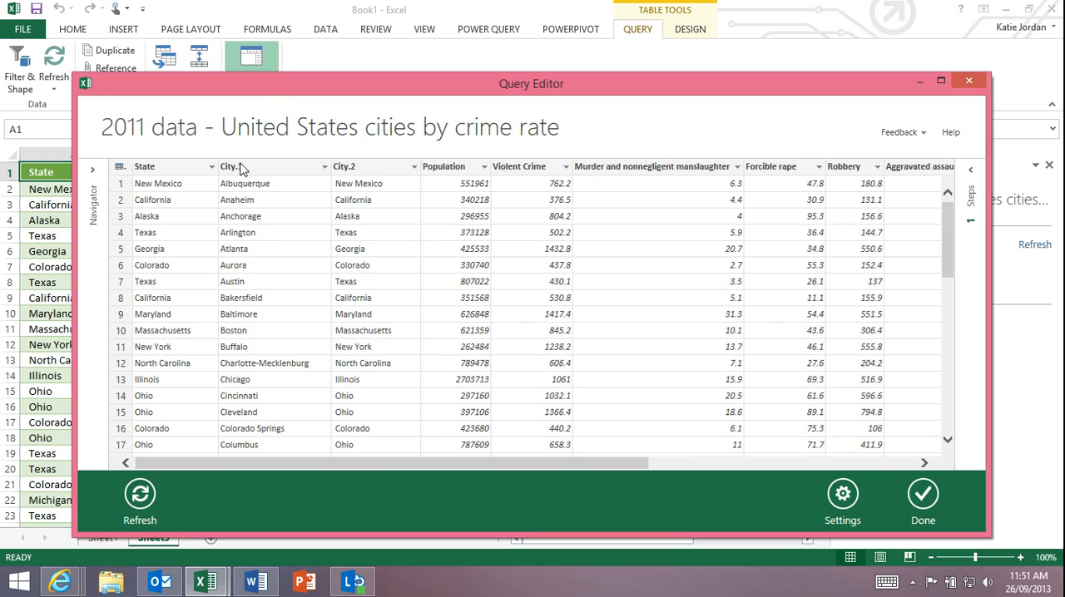
- Rename the City.1 column to City
left_click(266, 171)
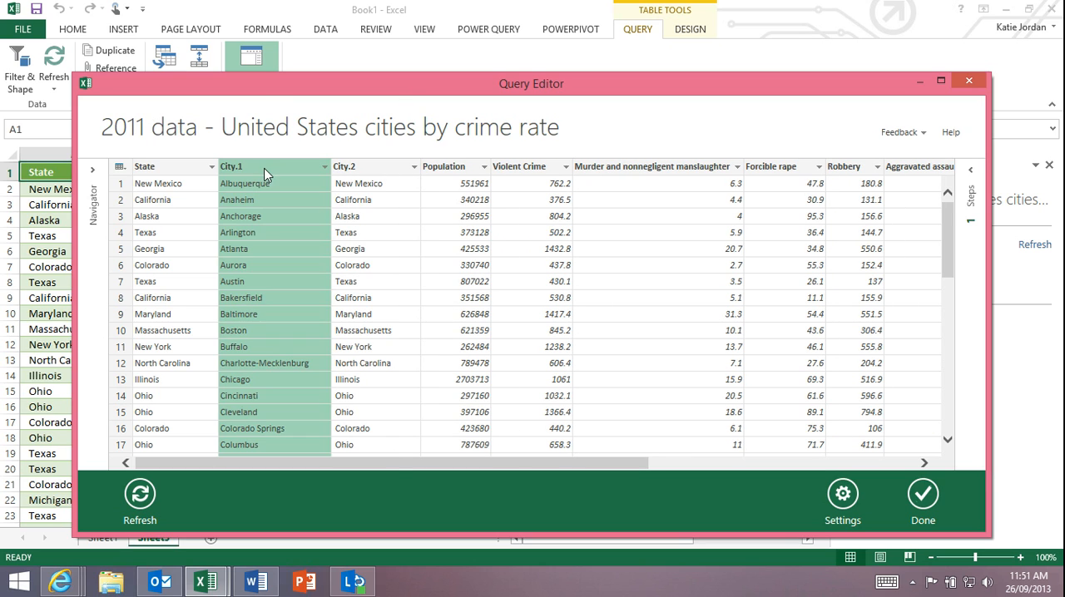
right_click(262, 173)
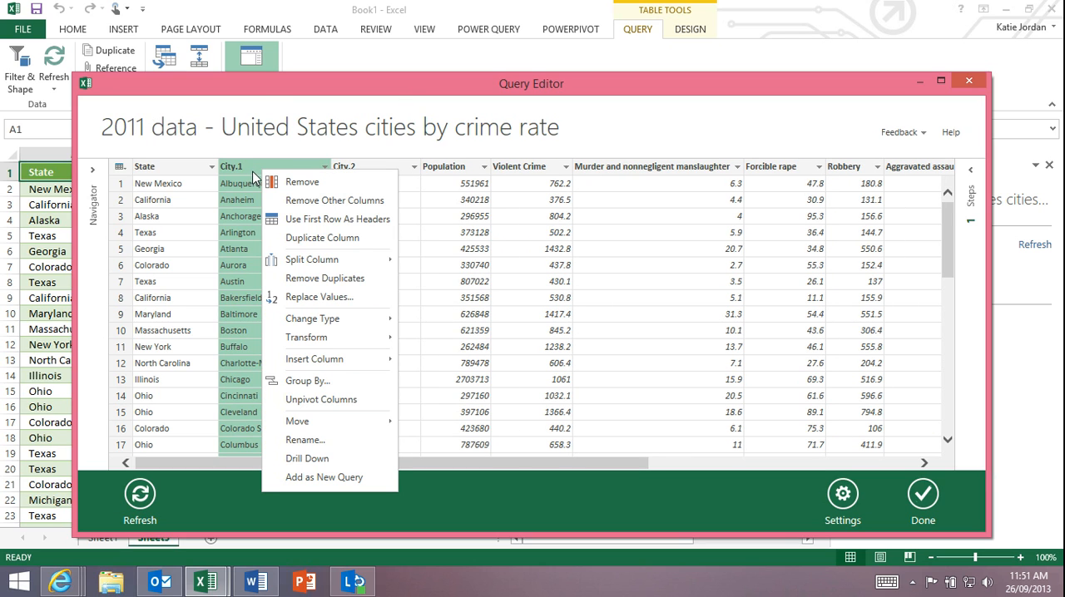
left_click(301, 441)
left_click(266, 169)
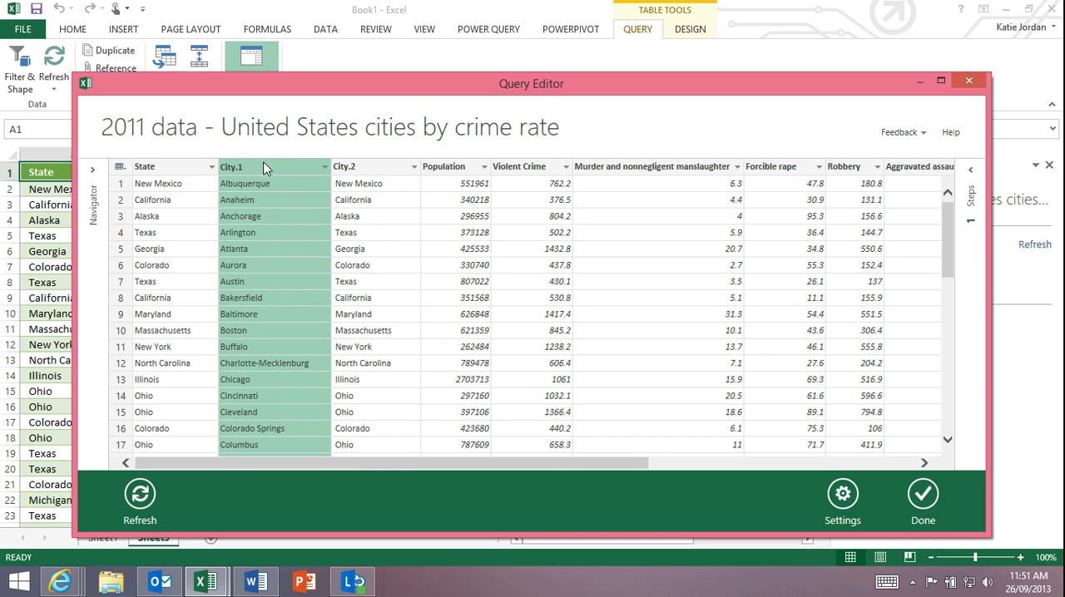
key("BackSpace")
key("Return")
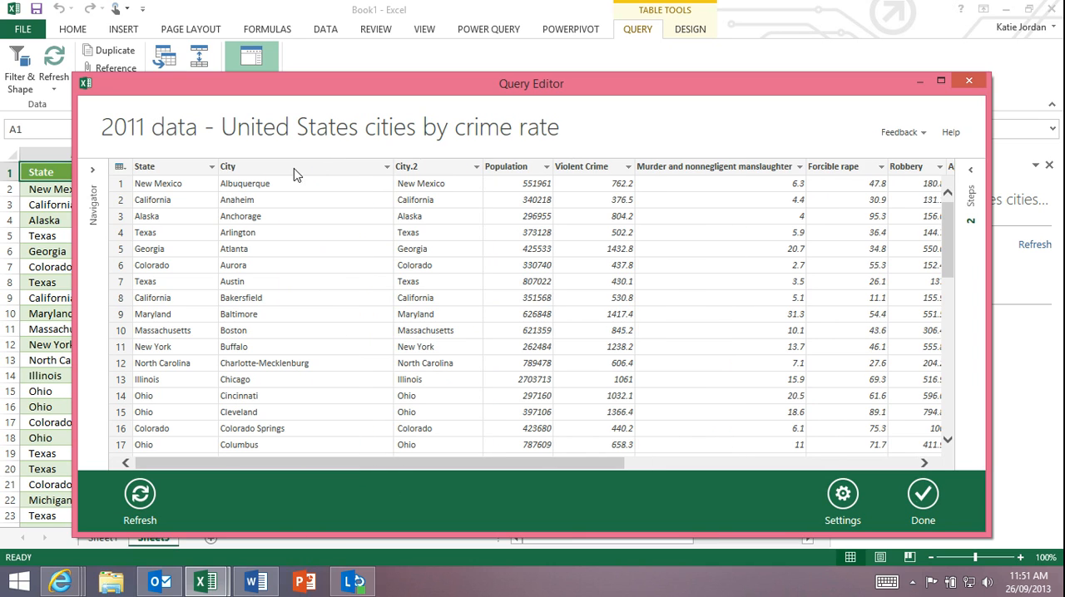
- Remove the City.2 column from the query
left_click(425, 165)
right_click(425, 164)
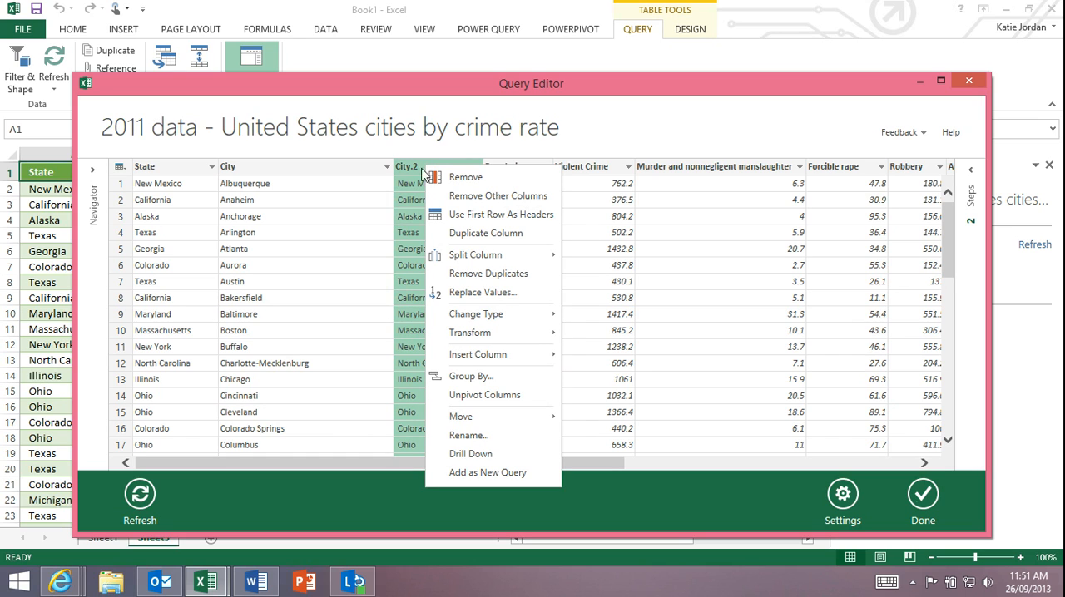
left_click(471, 178)
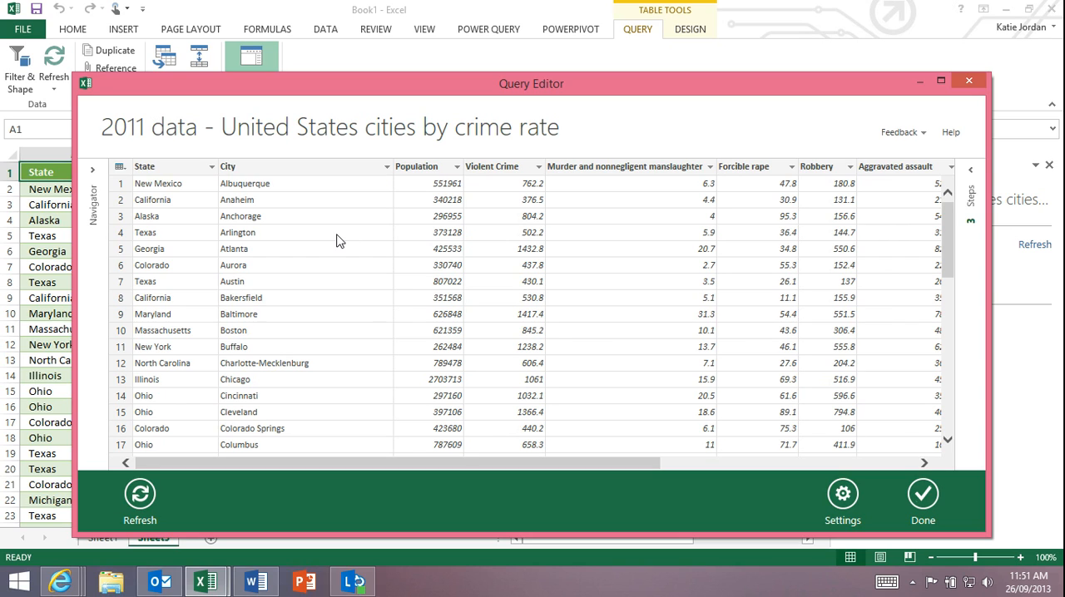
- Show the query's list of applied steps and load the reshaped data back into the worksheet
left_click(972, 172)
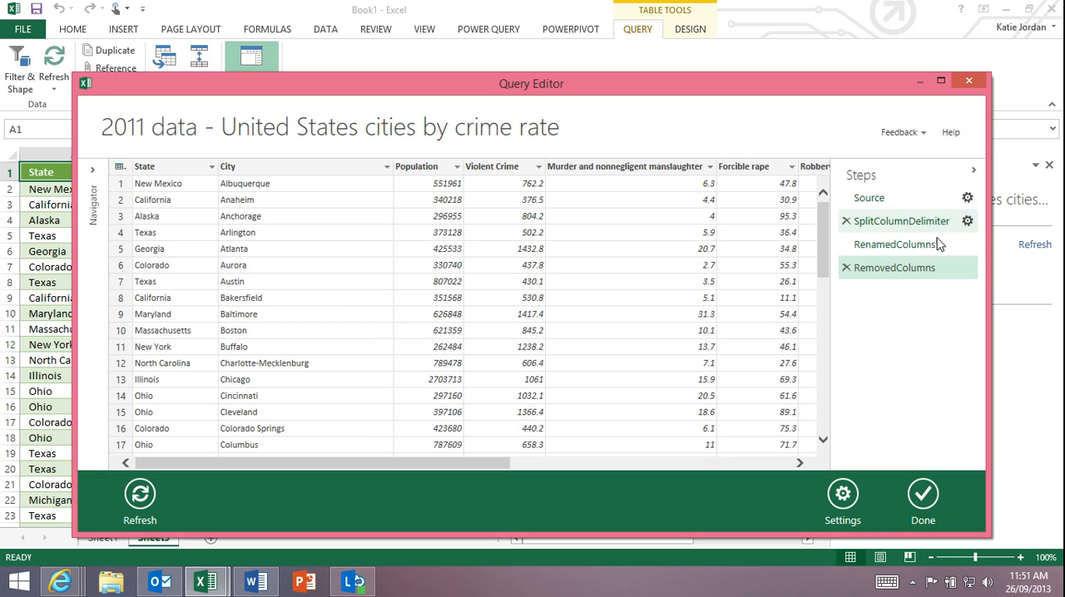
left_click(933, 498)
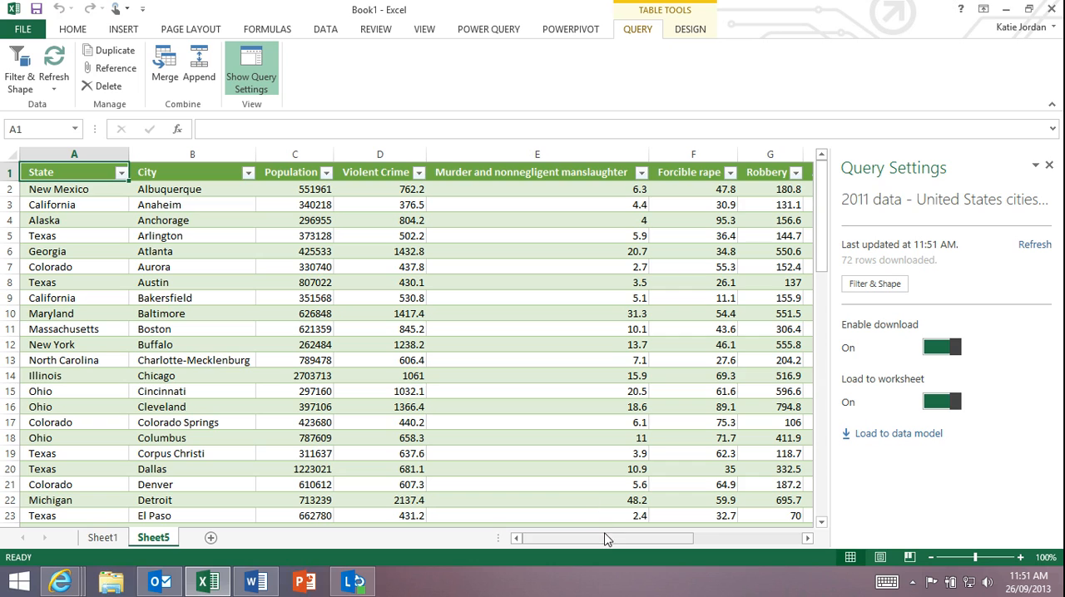
left_click_drag(602, 540, 571, 504)
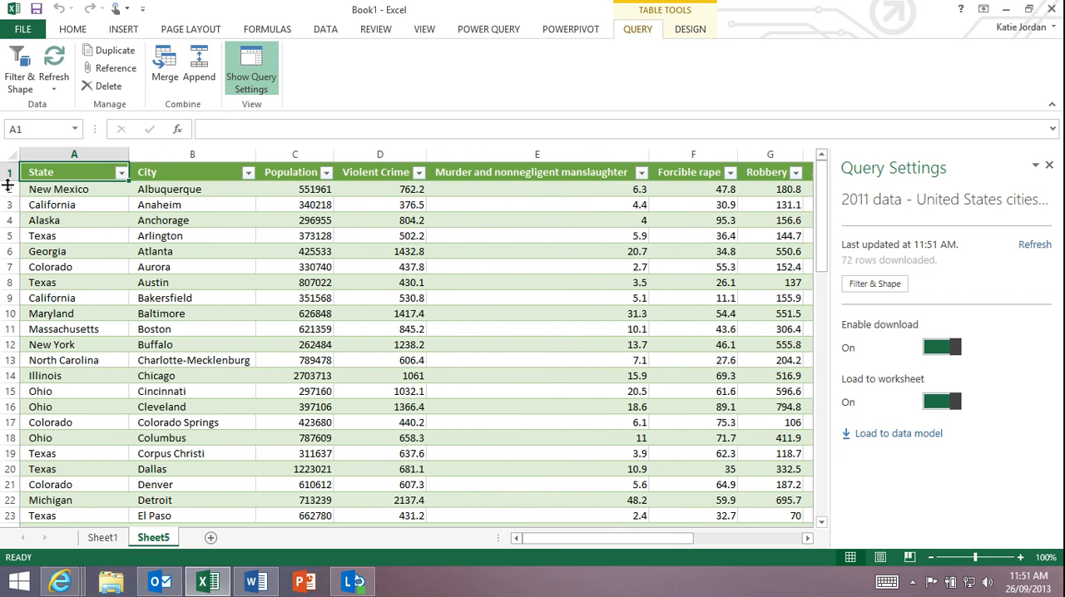
- Launch a GeoFlow map from the crime data table
left_click(81, 29)
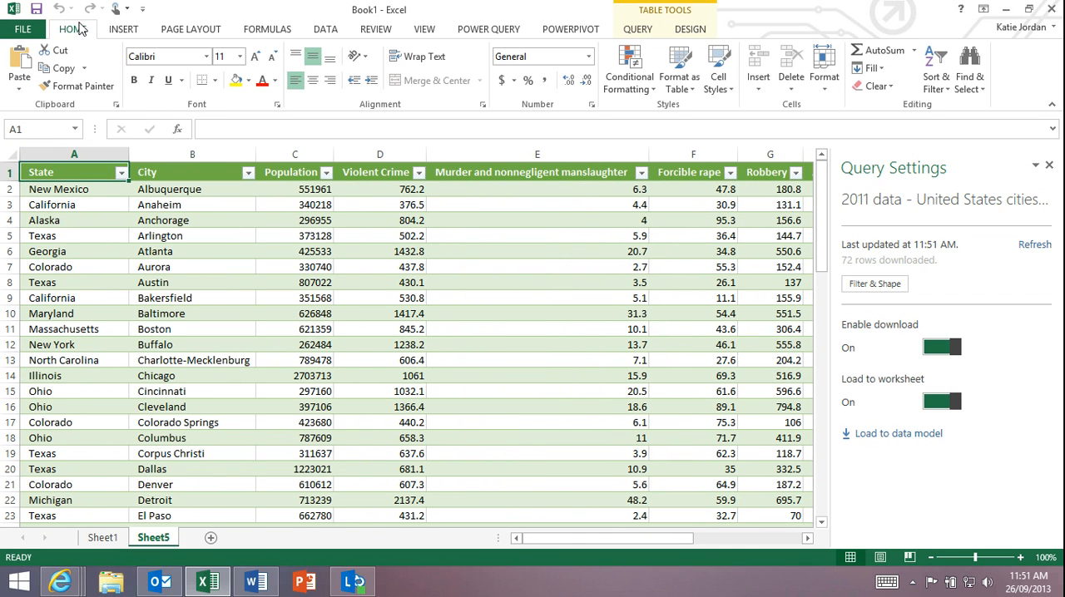
left_click(122, 30)
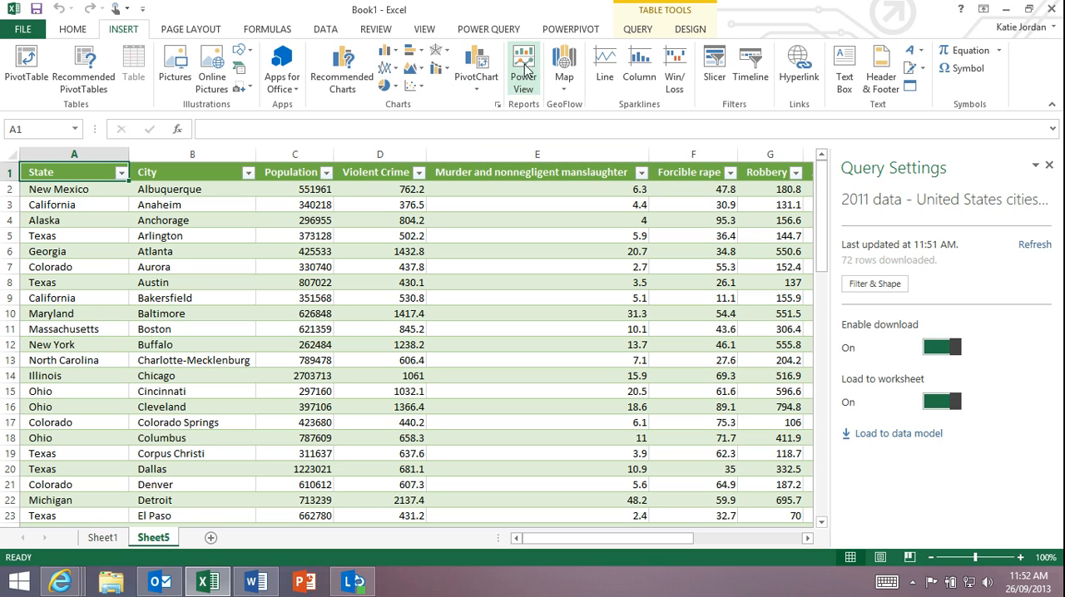
left_click(564, 83)
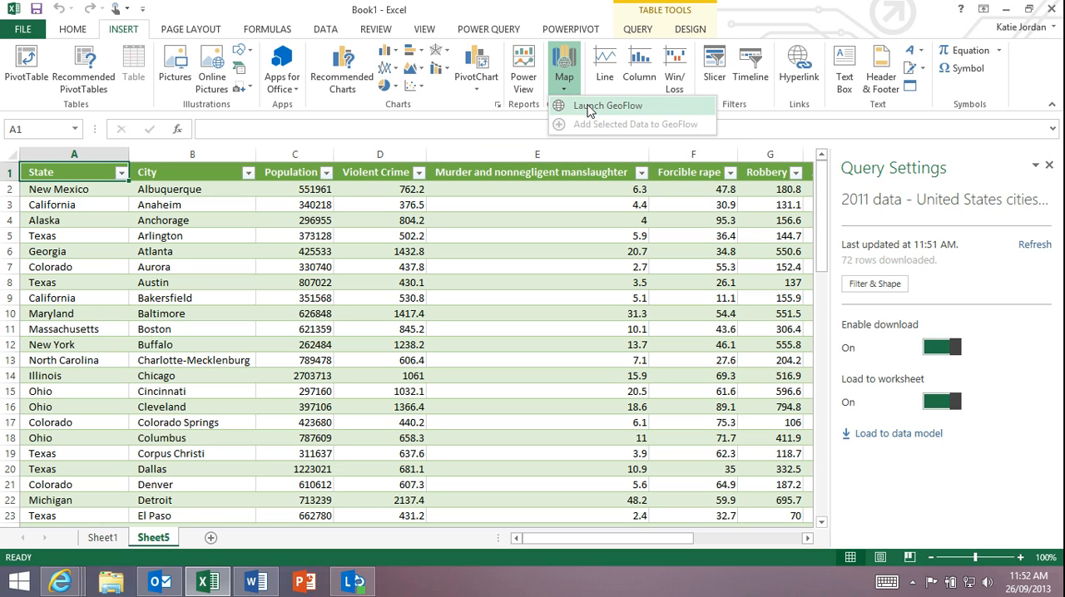
left_click(588, 107)
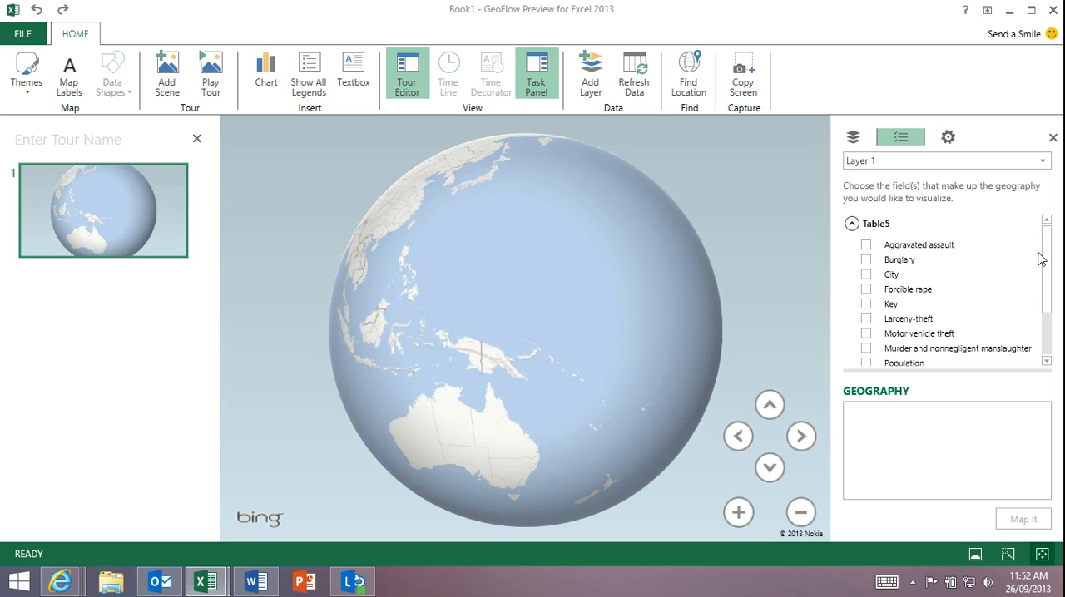
- Choose City and State as the geography fields and map the data by City
left_click(866, 274)
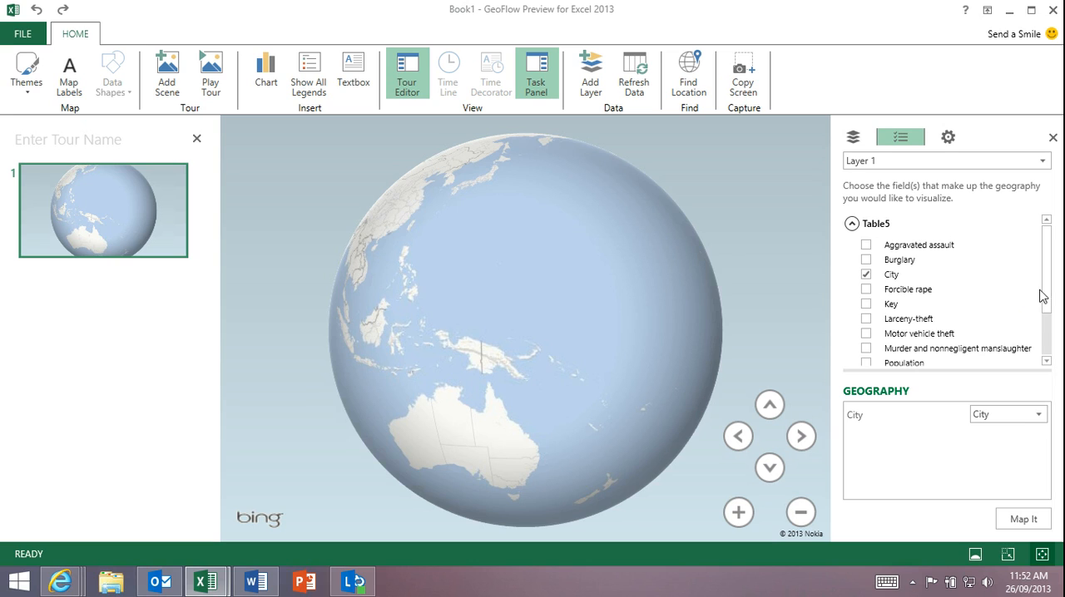
scroll(1050, 346, "down", 3)
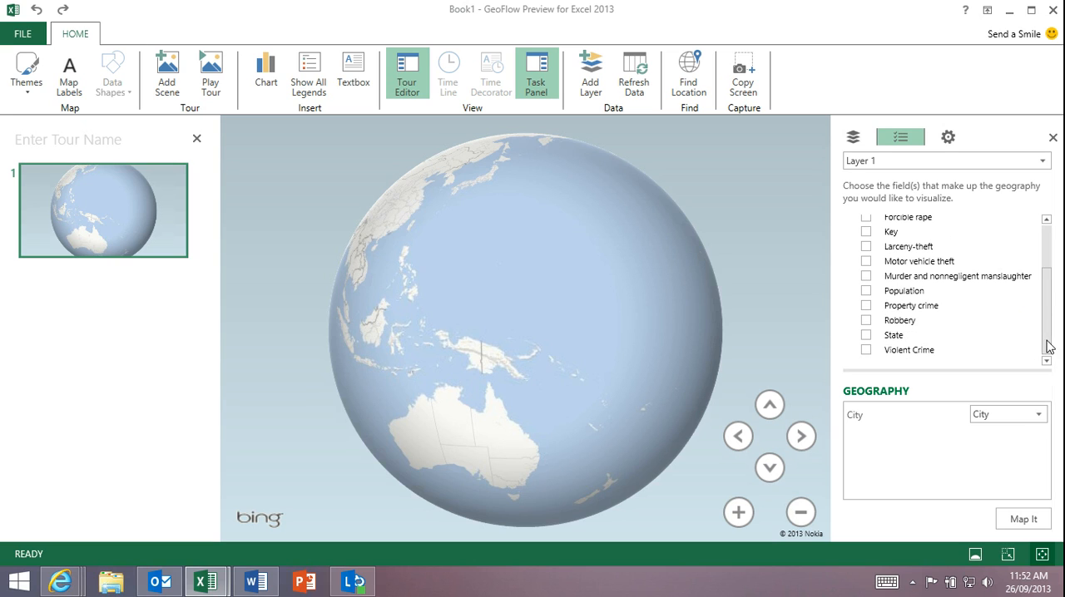
left_click(866, 335)
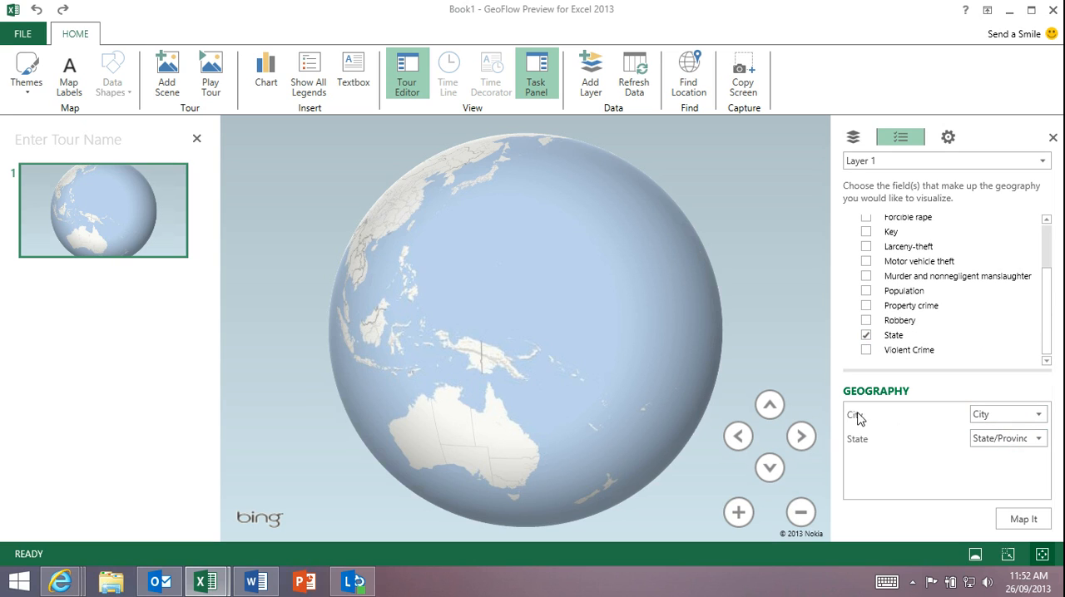
left_click(1023, 519)
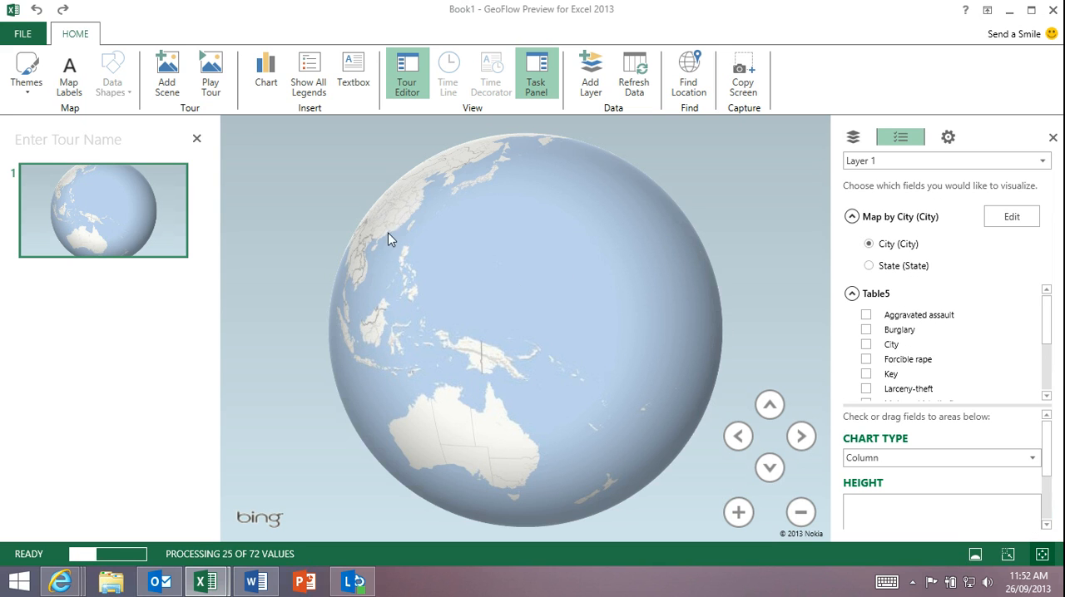
- Rotate the globe to the United States and examine the plotted cities up close
left_click_drag(392, 231, 752, 358)
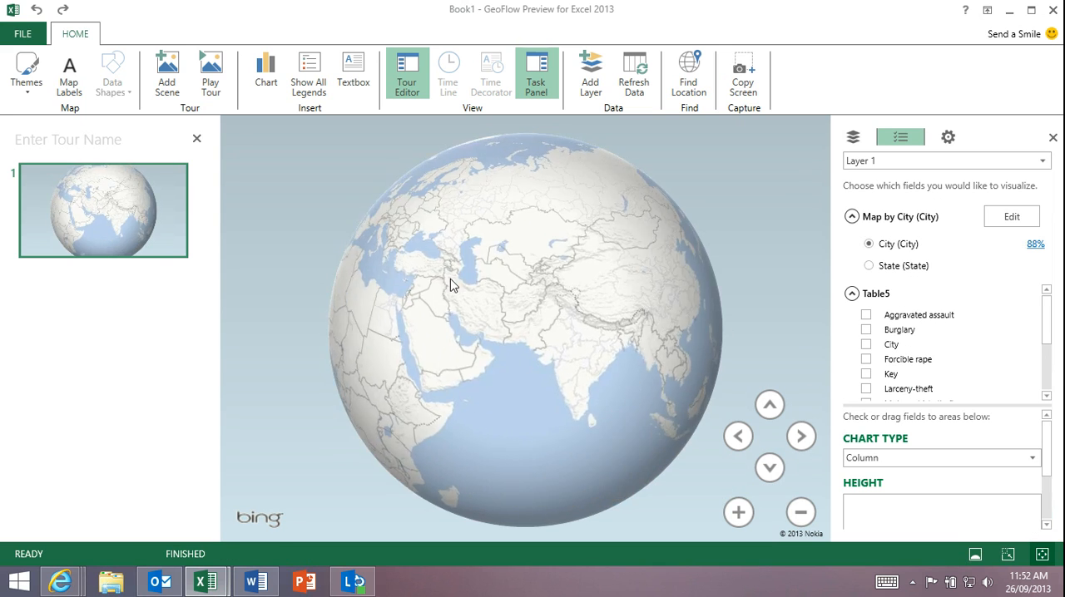
left_click_drag(450, 278, 666, 261)
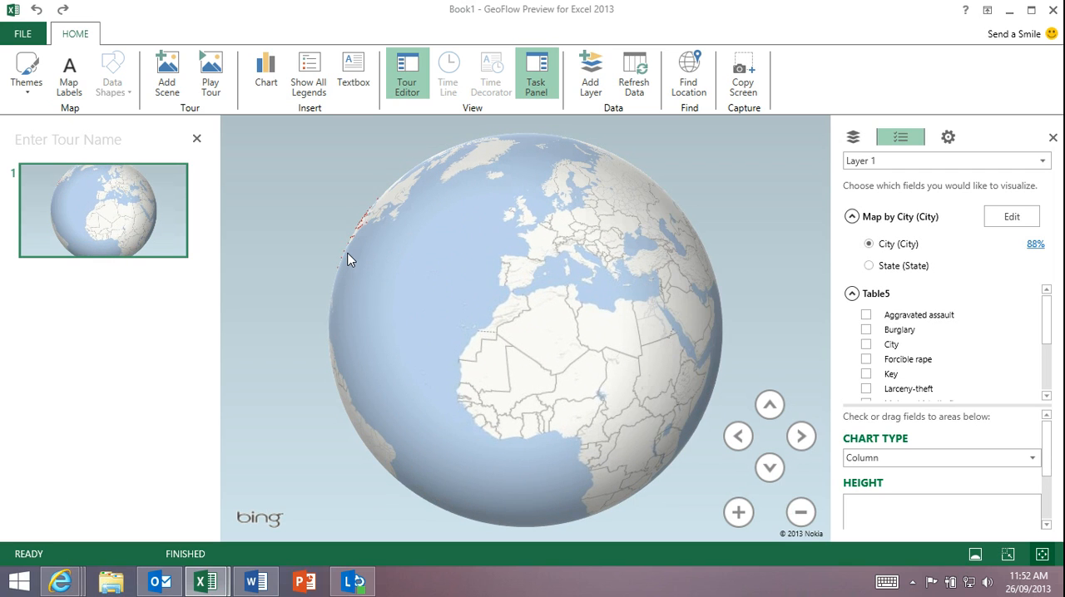
left_click_drag(347, 260, 701, 297)
scroll(498, 390, "up", 2)
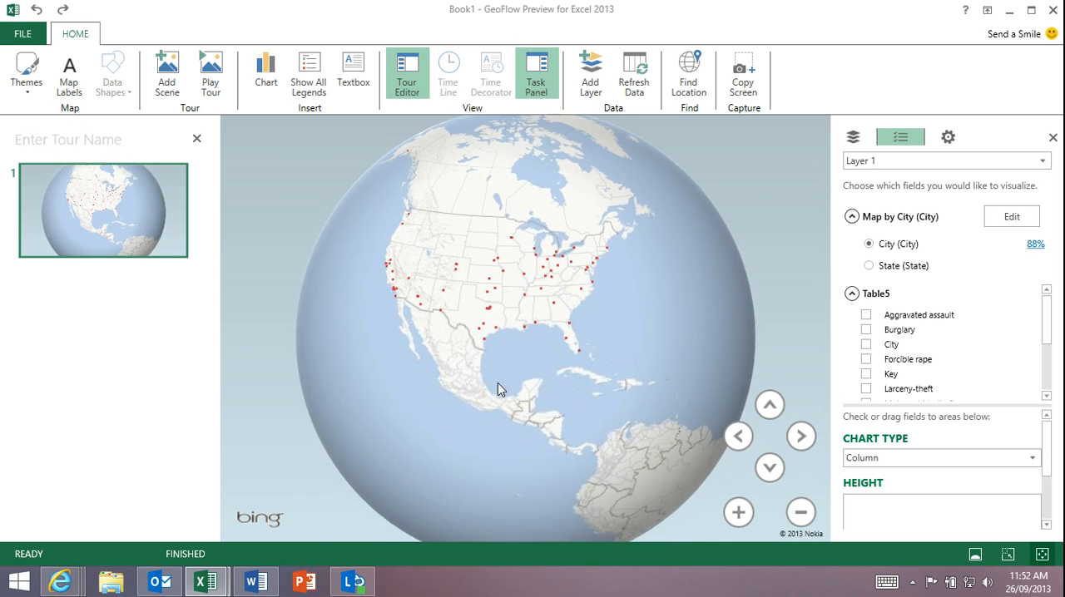
scroll(499, 391, "up", 3)
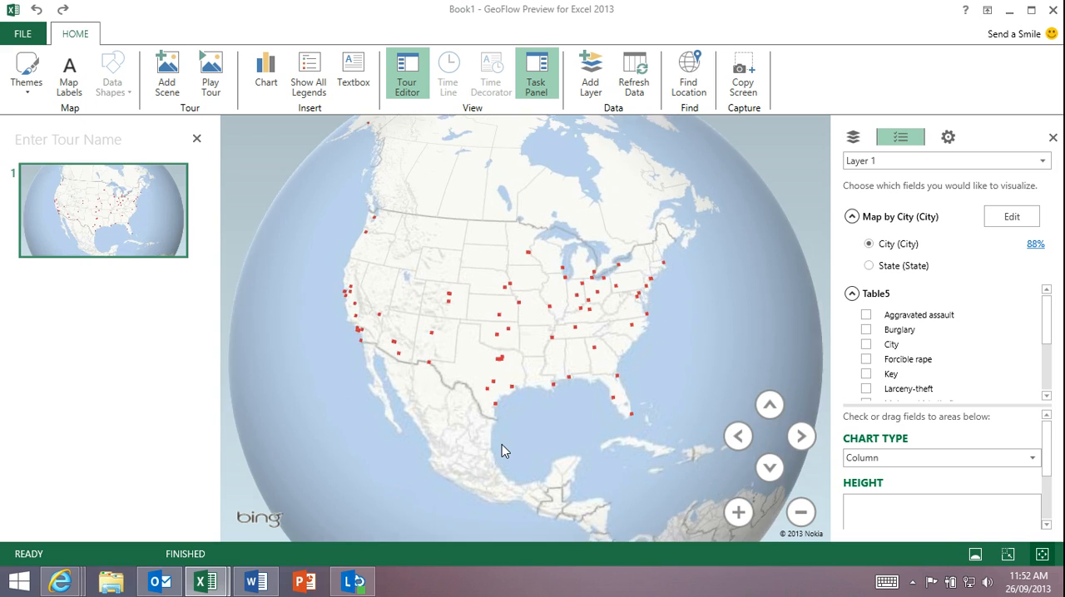
scroll(502, 444, "up", 2)
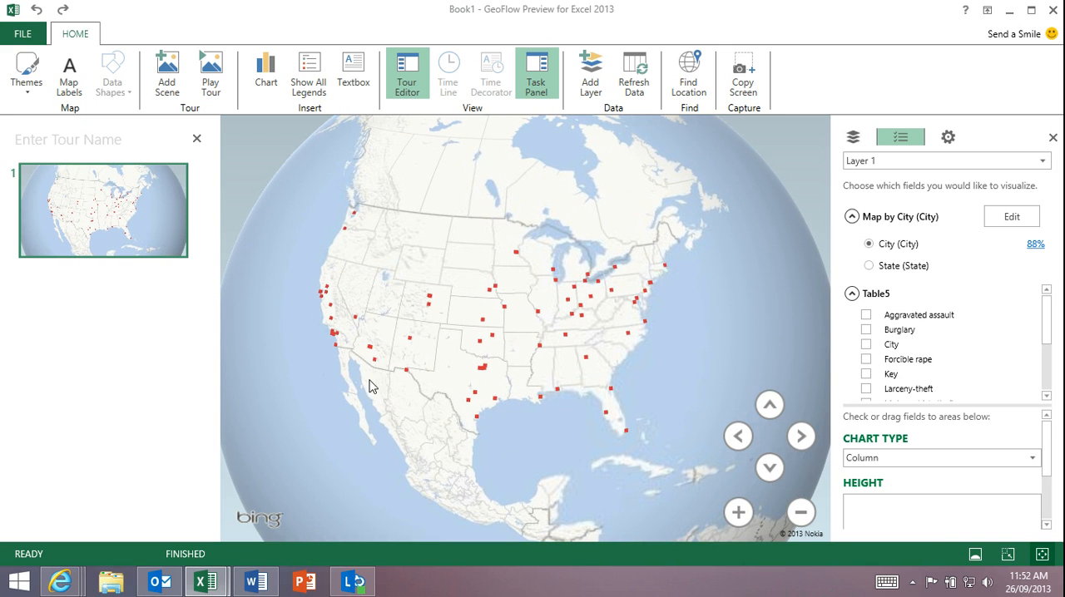
scroll(369, 385, "up", 2)
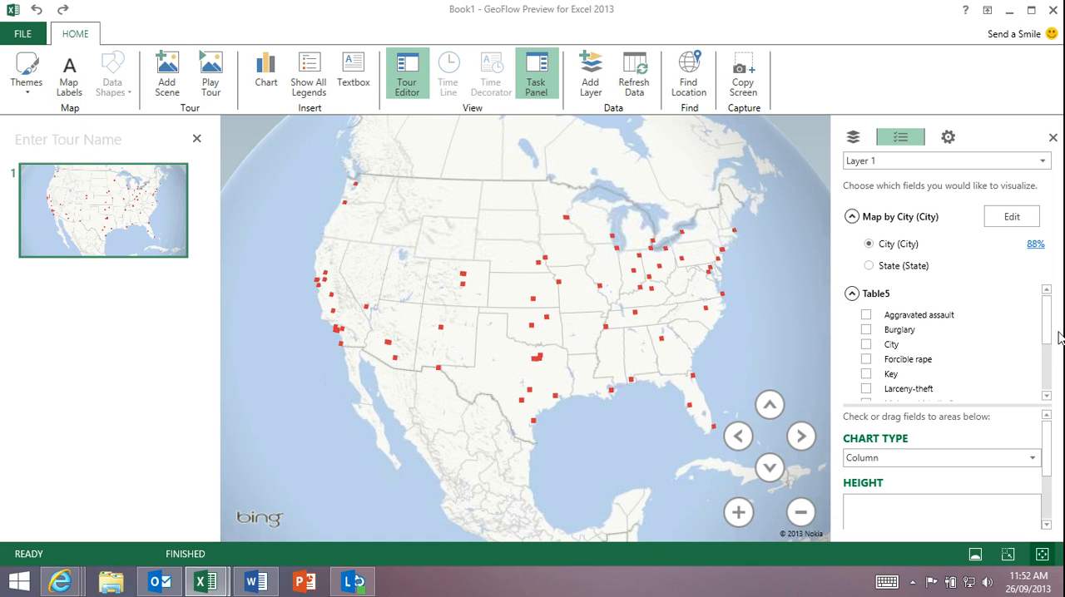
- Plot the sum of Property crime as column heights on the map and close the Layer 1 legend
left_click_drag(1044, 333, 1040, 387)
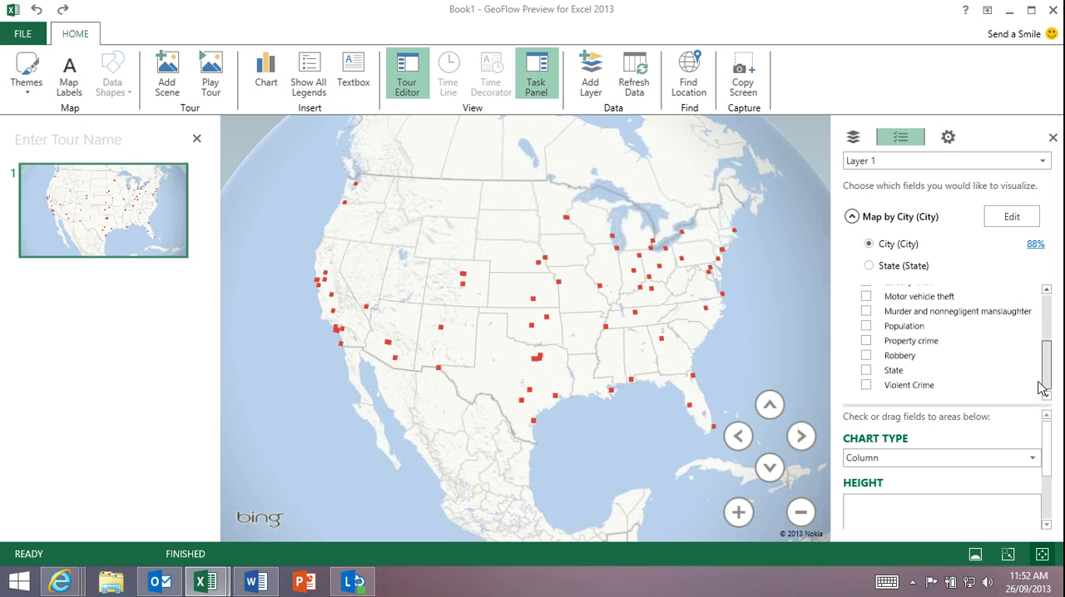
left_click(865, 342)
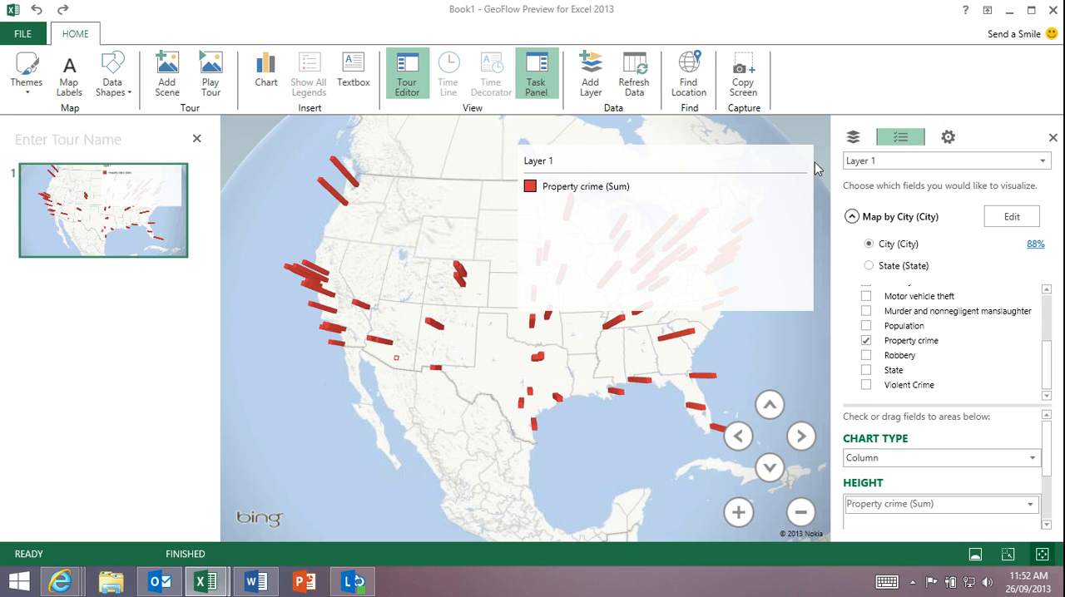
left_click(805, 134)
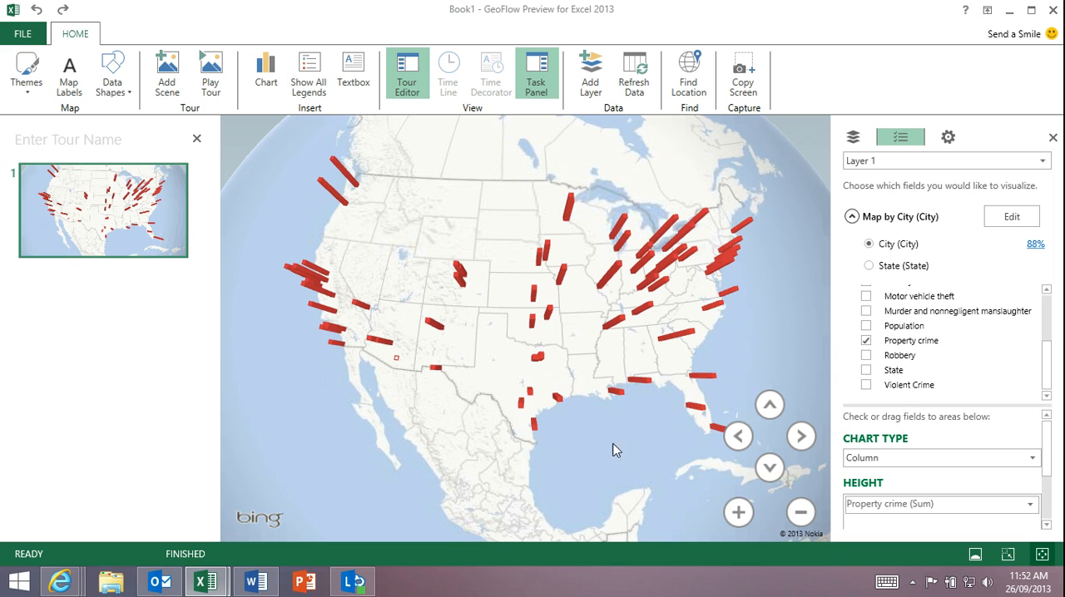
- Examine the Property crime columns across the Gulf coast, the western states and the eastern United States
left_click_drag(612, 450, 554, 446)
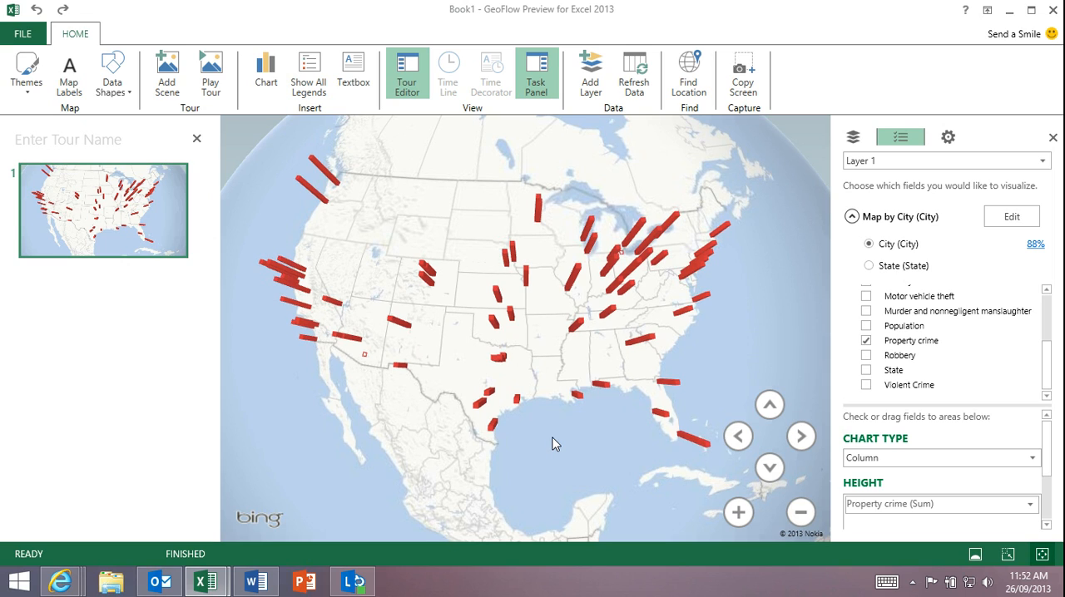
scroll(462, 417, "up", 5)
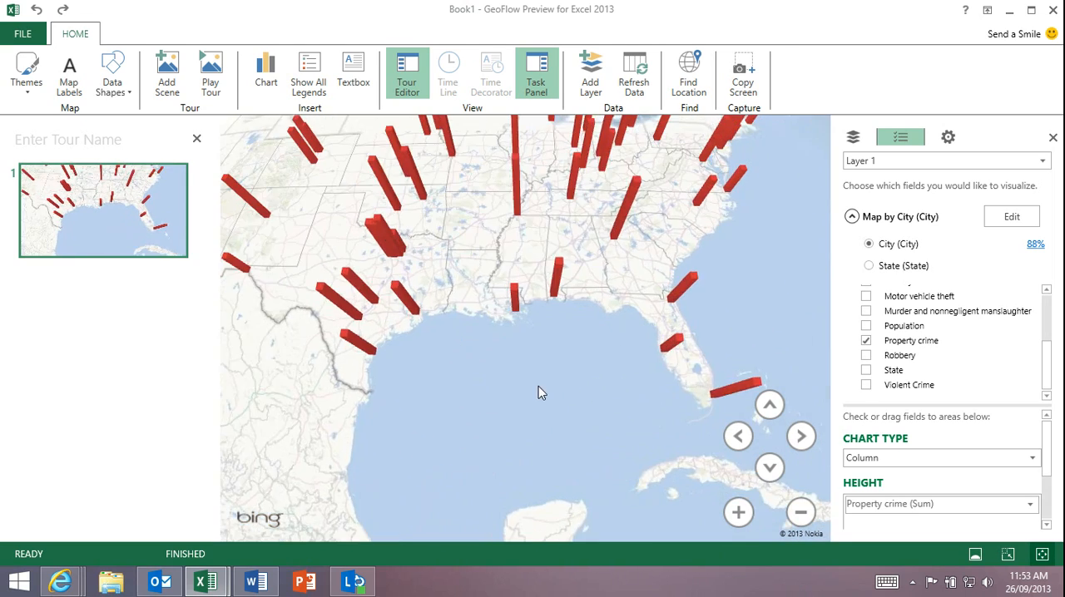
left_click_drag(538, 387, 705, 250)
left_click_drag(320, 212, 612, 347)
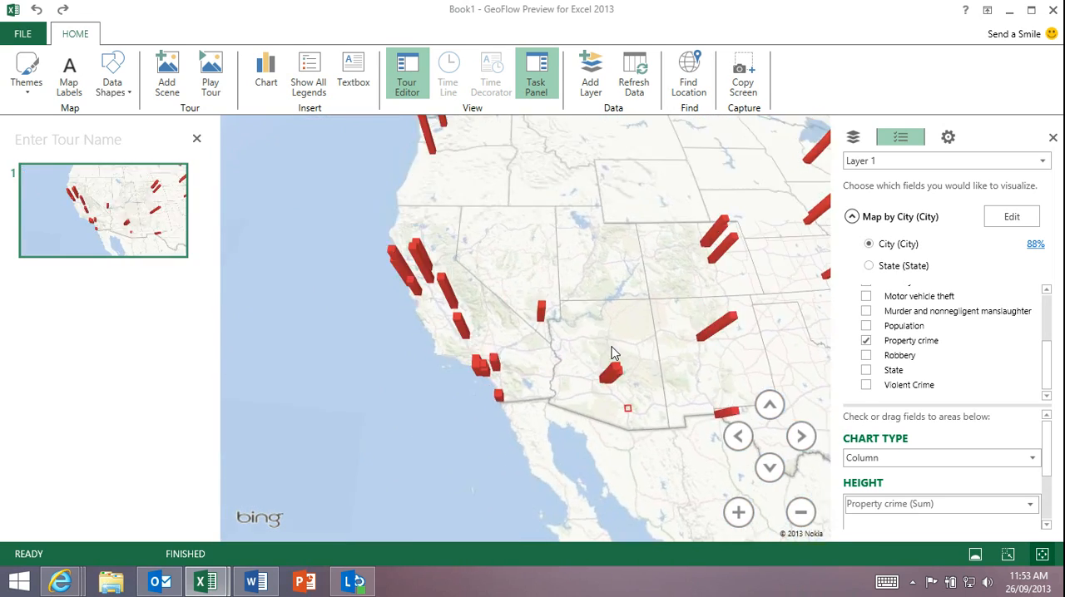
scroll(636, 341, "down", 2)
left_click_drag(788, 291, 458, 256)
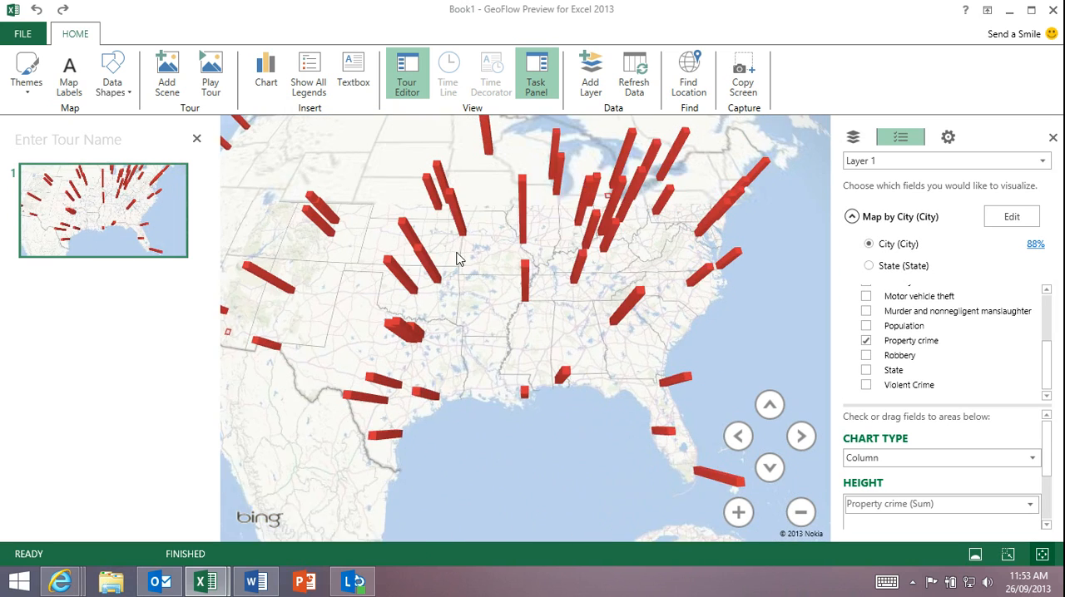
scroll(465, 270, "down", 2)
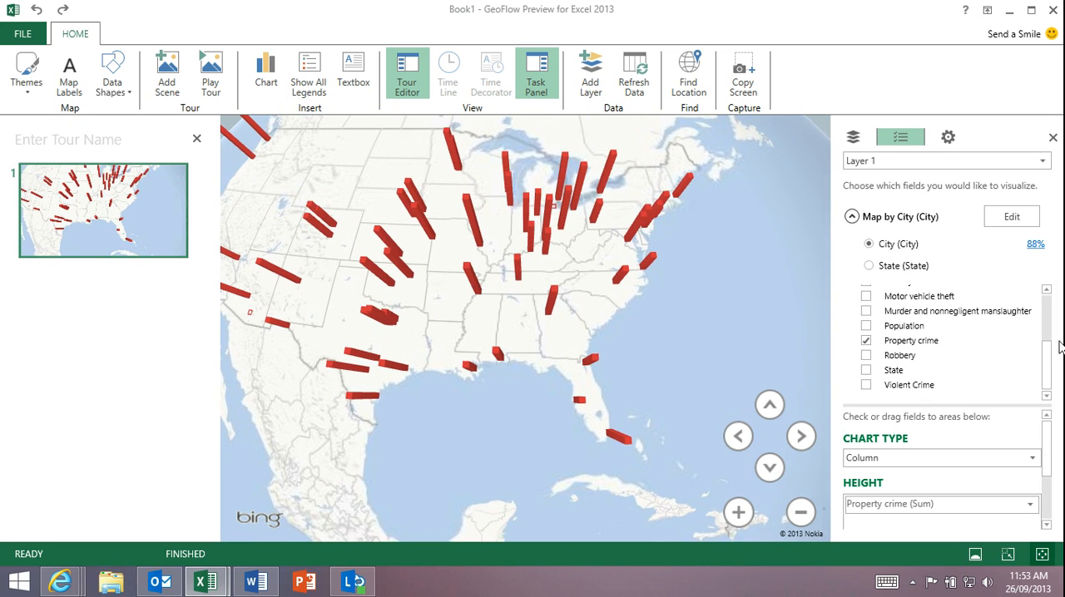
- Add the sum of Burglary to the column heights and show the two measures as clustered columns
scroll(1046, 346, "up", 2)
scroll(1046, 346, "up", 5)
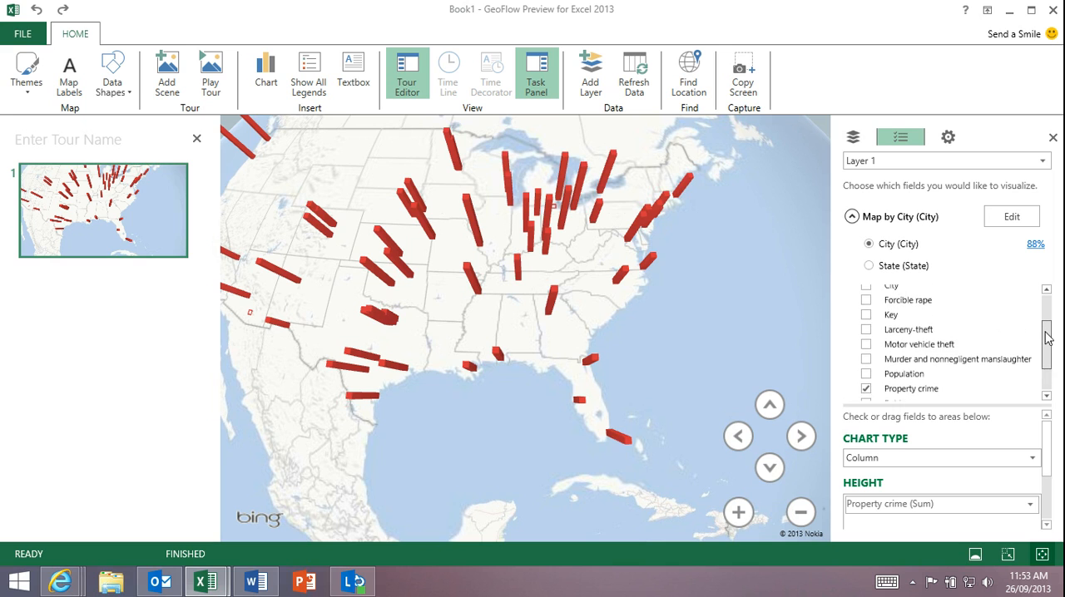
left_click(866, 330)
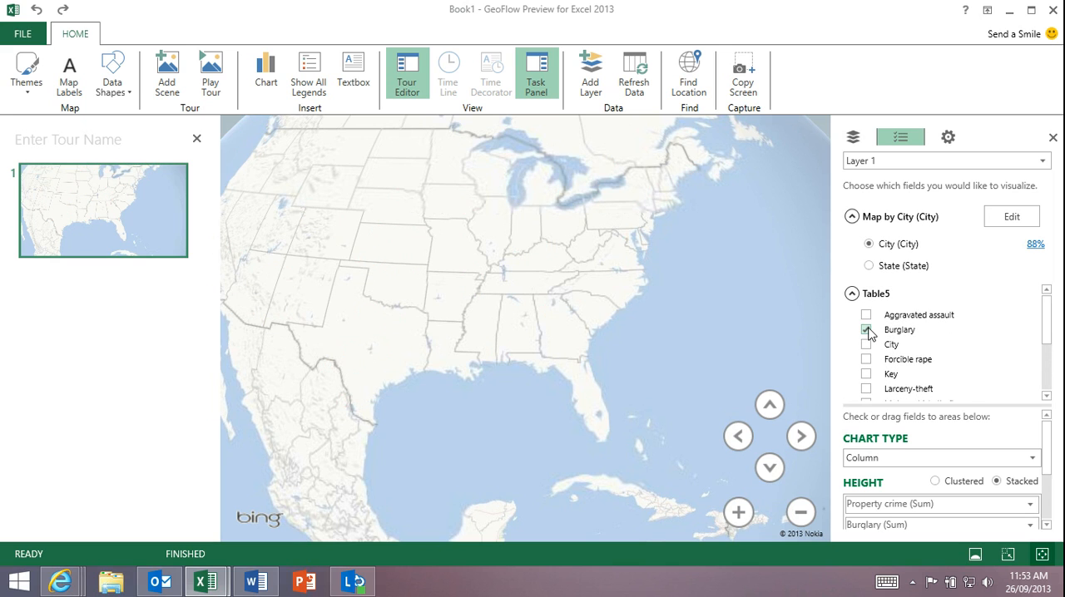
left_click(934, 481)
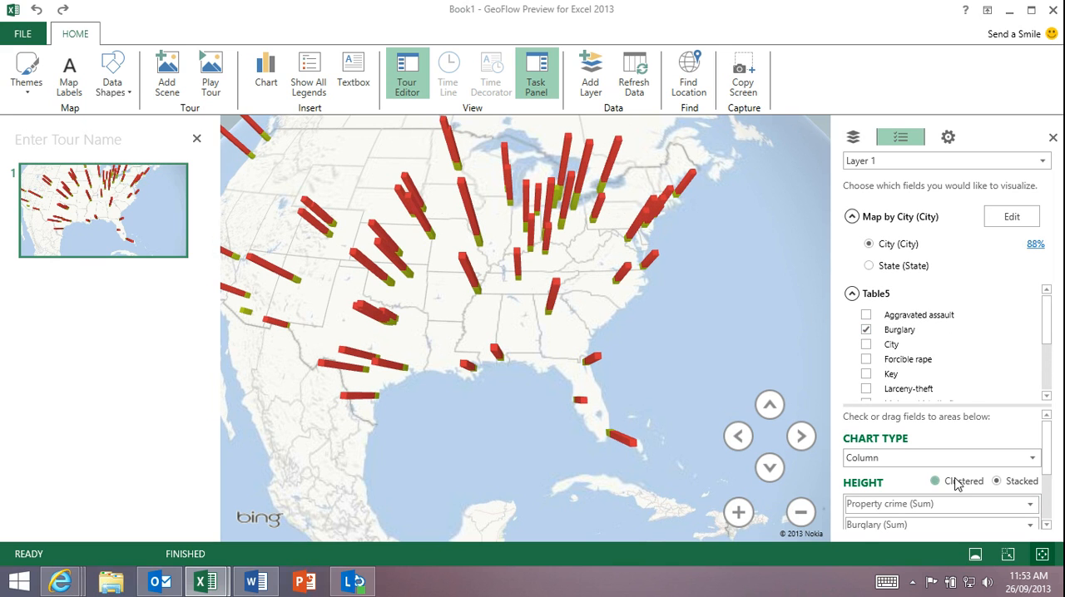
- Examine the clustered Property crime and Burglary columns by region, ending on a view of the whole United States
scroll(665, 292, "up", 4)
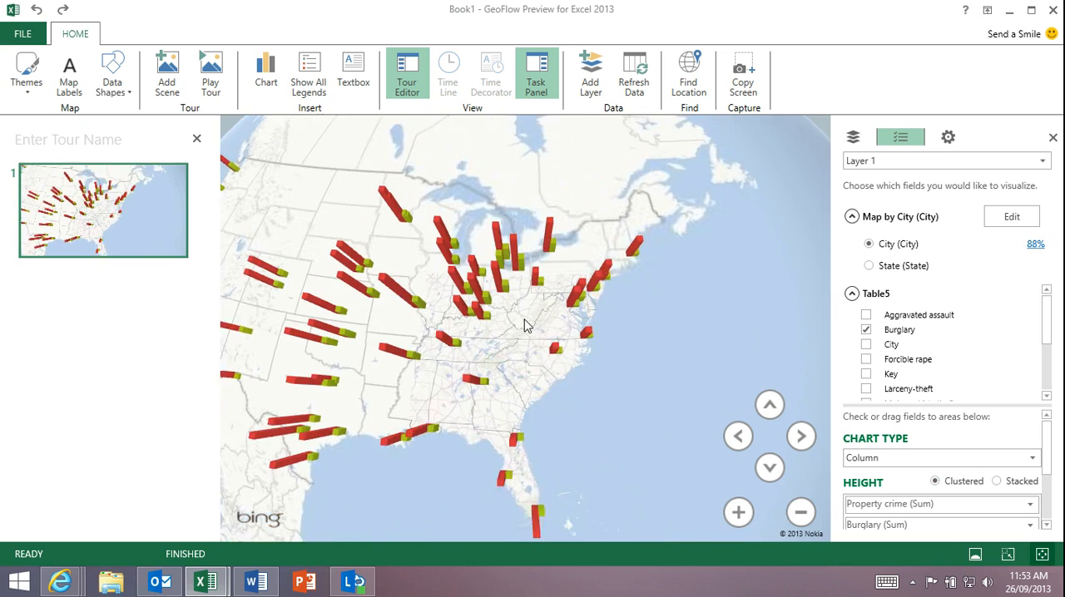
left_click_drag(653, 277, 674, 284)
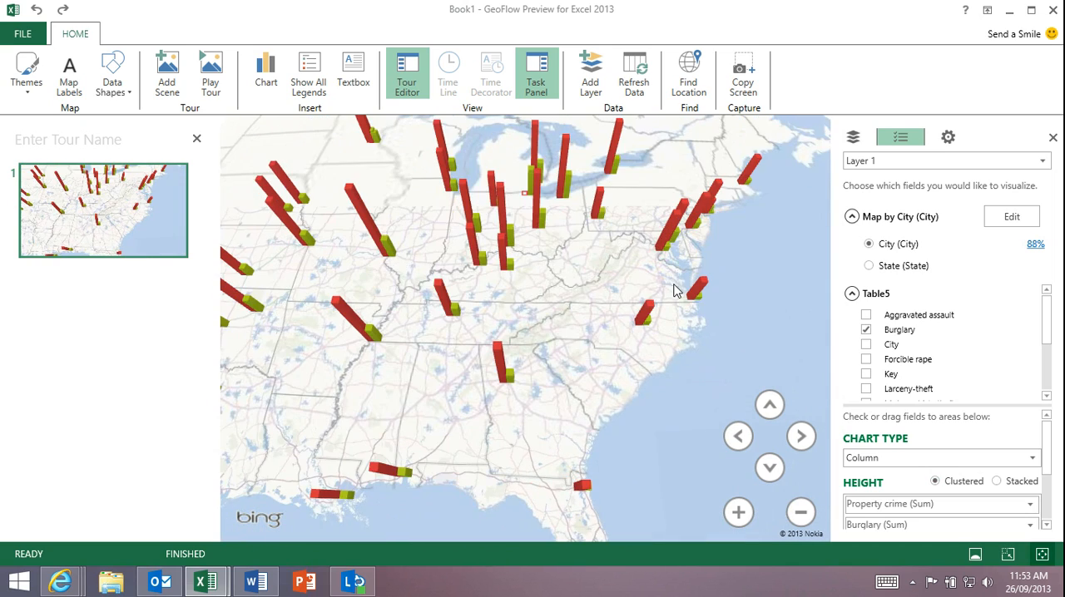
left_click_drag(407, 332, 644, 338)
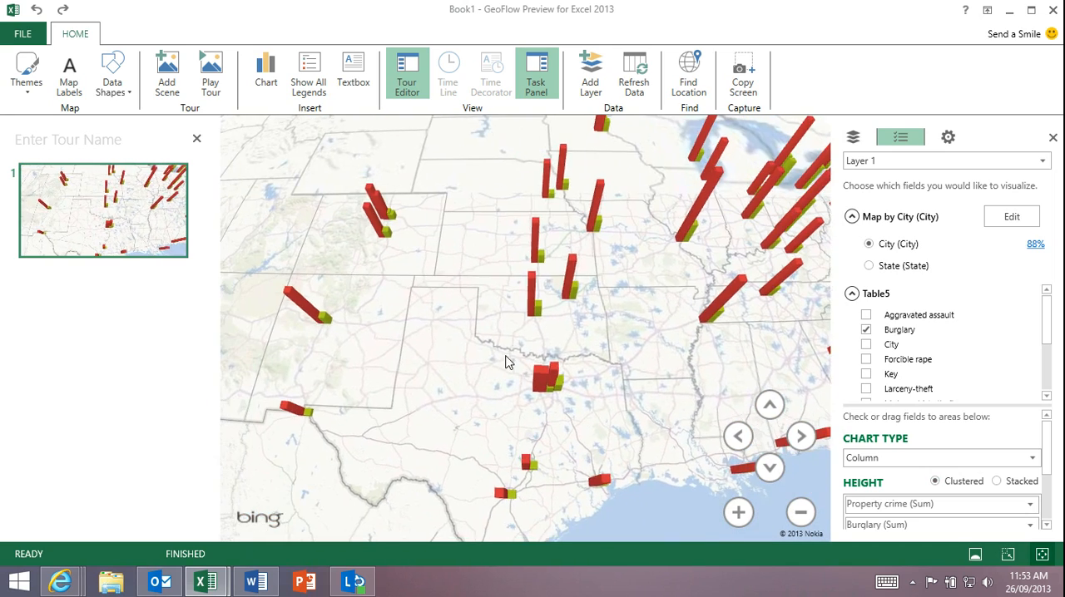
left_click_drag(505, 363, 635, 348)
scroll(518, 364, "down", 2)
left_click_drag(516, 364, 670, 290)
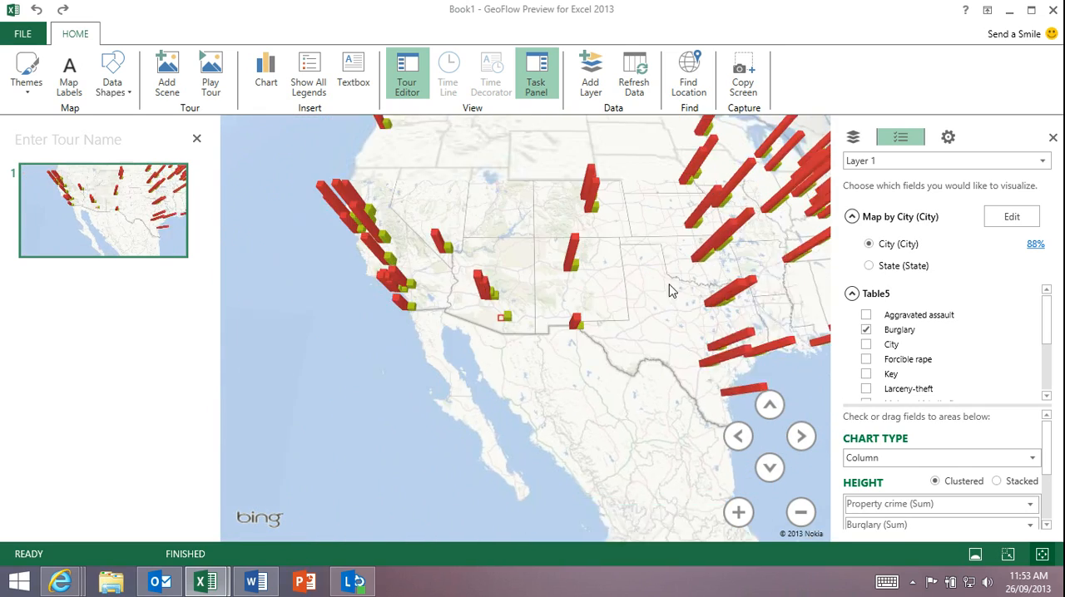
left_click_drag(459, 405, 399, 416)
scroll(509, 348, "down", 2)
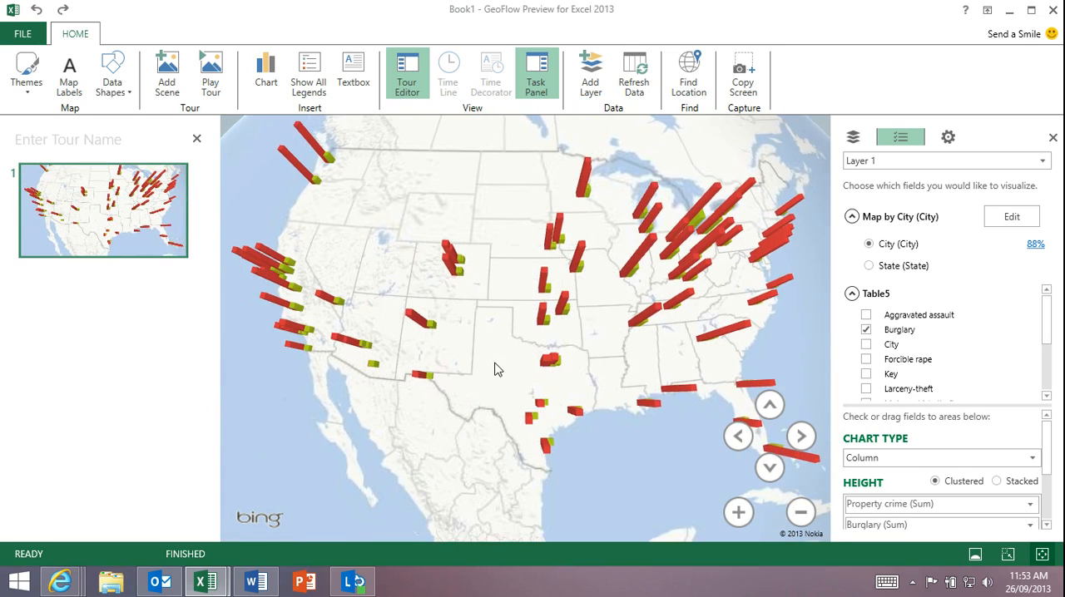
left_click_drag(541, 332, 494, 342)
mouse_move(493, 342)
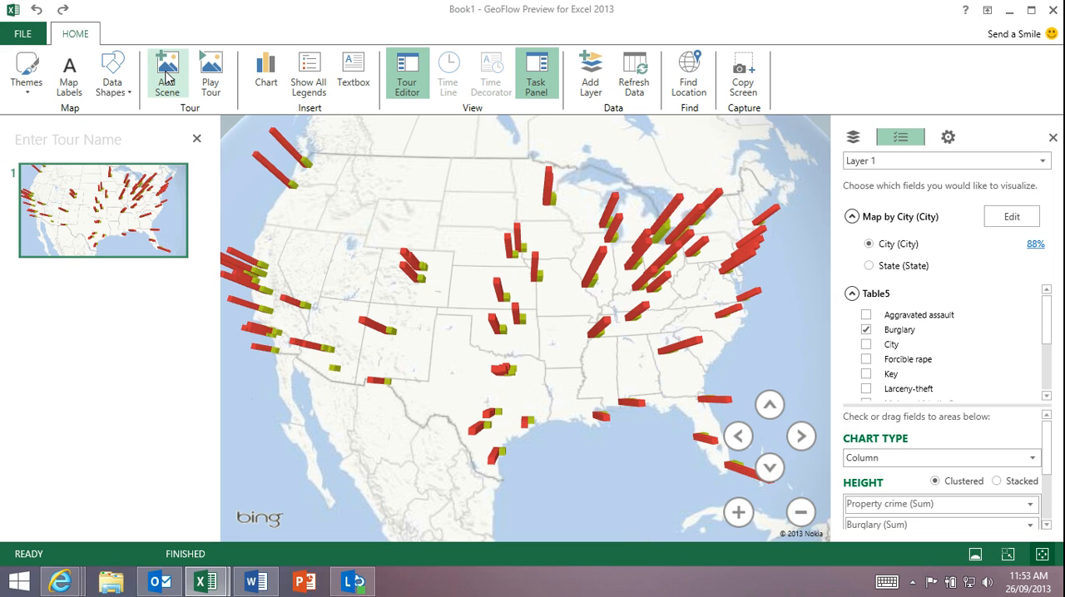
left_click_drag(400, 218, 399, 212)
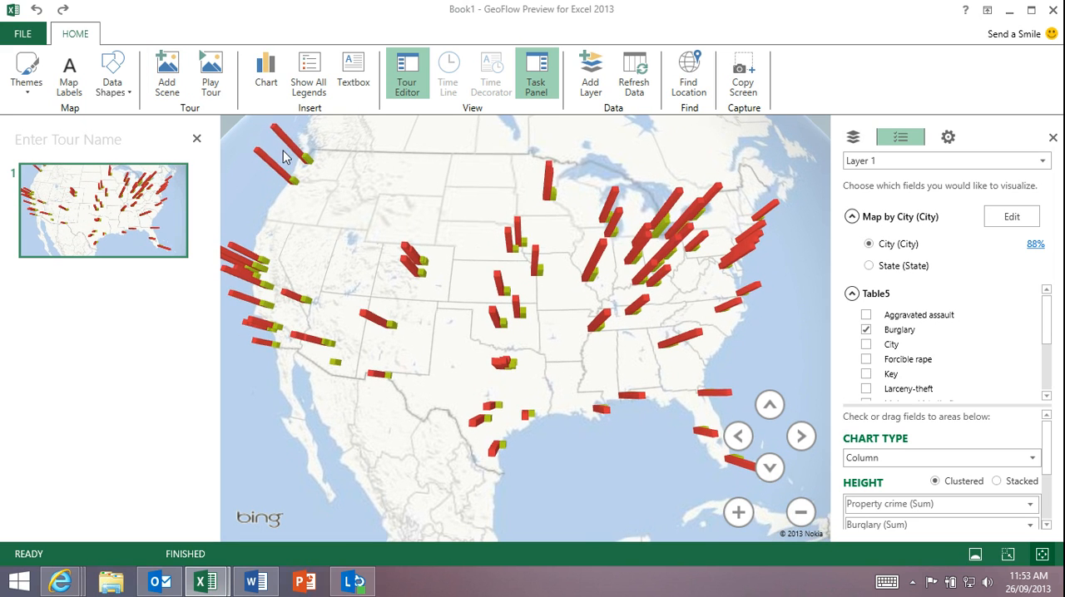
- Add a second scene to the tour and frame it closely on the Minneapolis columns
left_click(167, 74)
left_click_drag(741, 361, 524, 345)
scroll(454, 296, "up", 3)
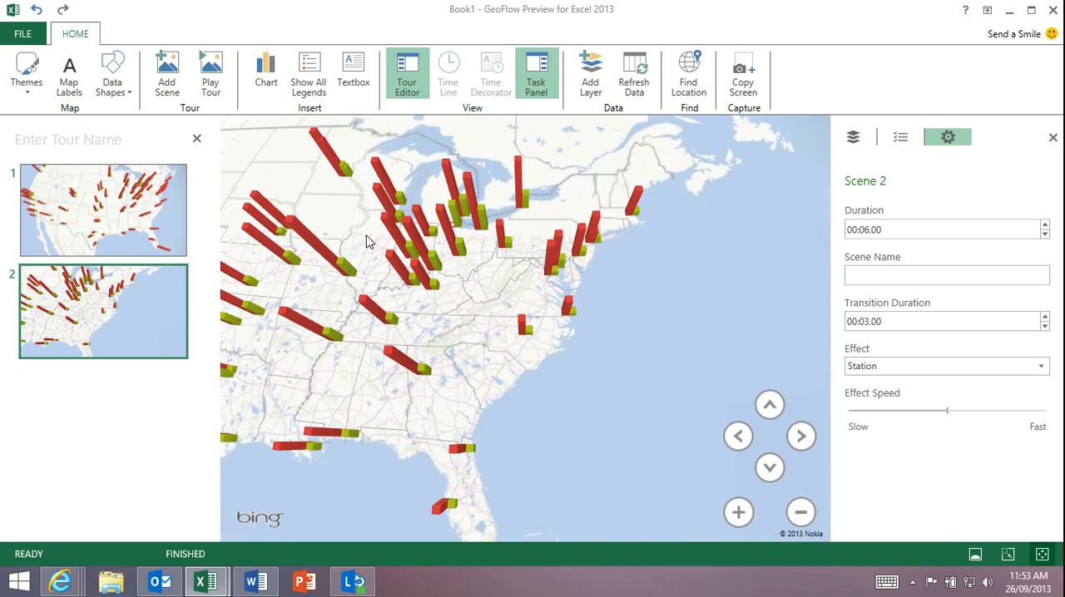
scroll(458, 366, "up", 3)
left_click_drag(366, 241, 513, 434)
scroll(514, 433, "up", 3)
left_click_drag(518, 370, 470, 413)
scroll(474, 406, "up", 3)
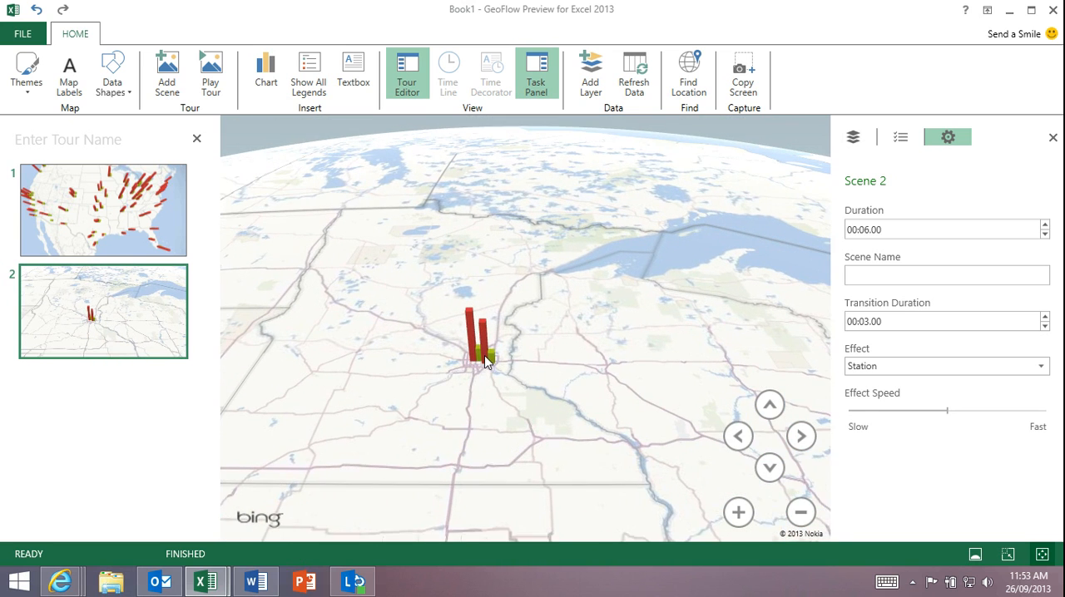
- Start an annotation on the Minneapolis Property crime column with the custom title "Here is our opportunity!!"
mouse_move(487, 357)
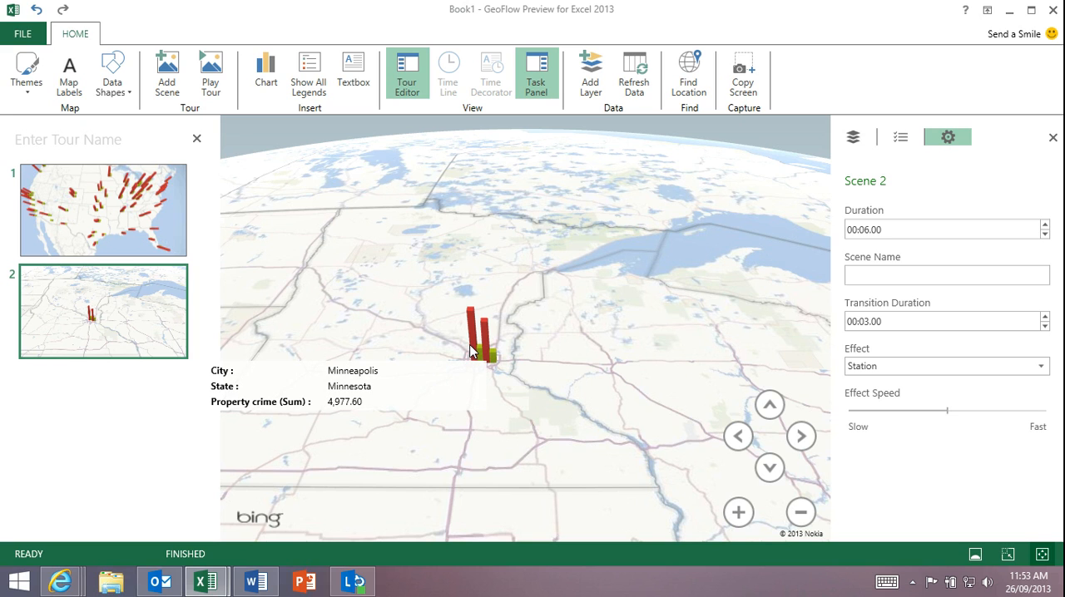
right_click(476, 341)
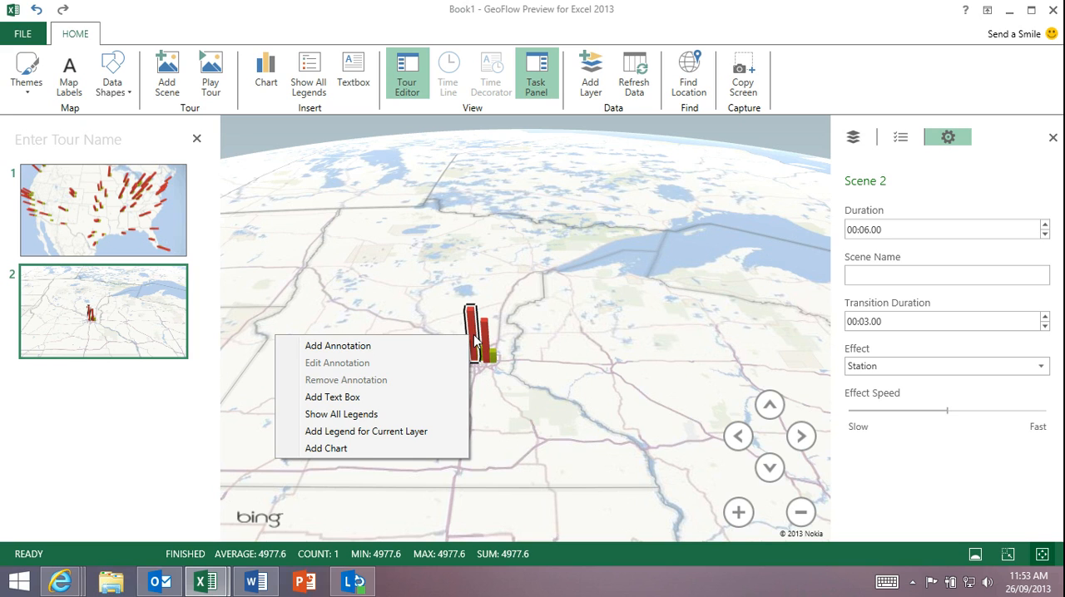
left_click(413, 345)
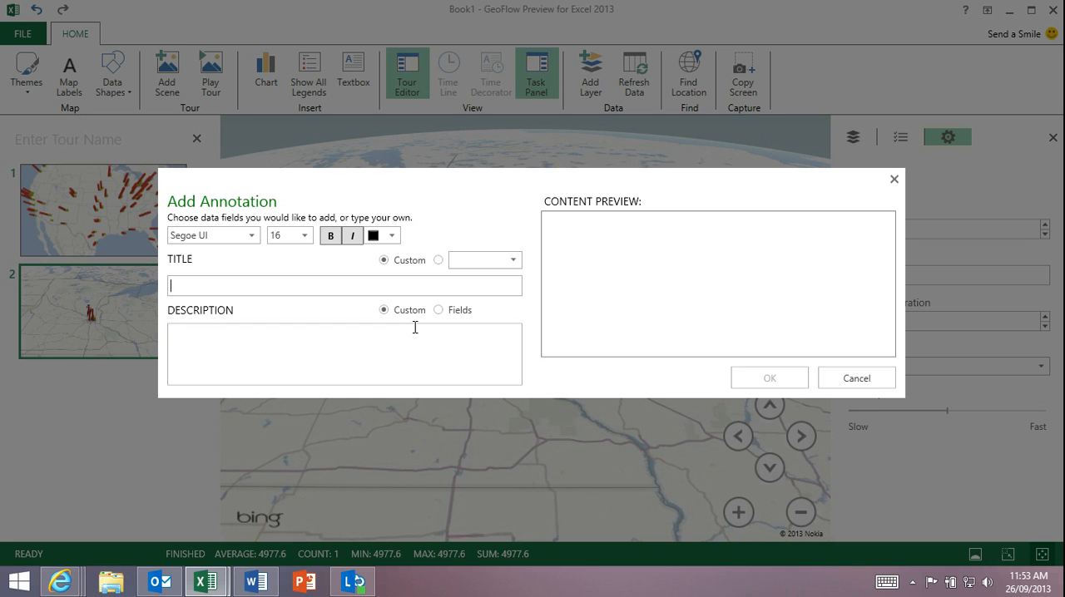
type("Here")
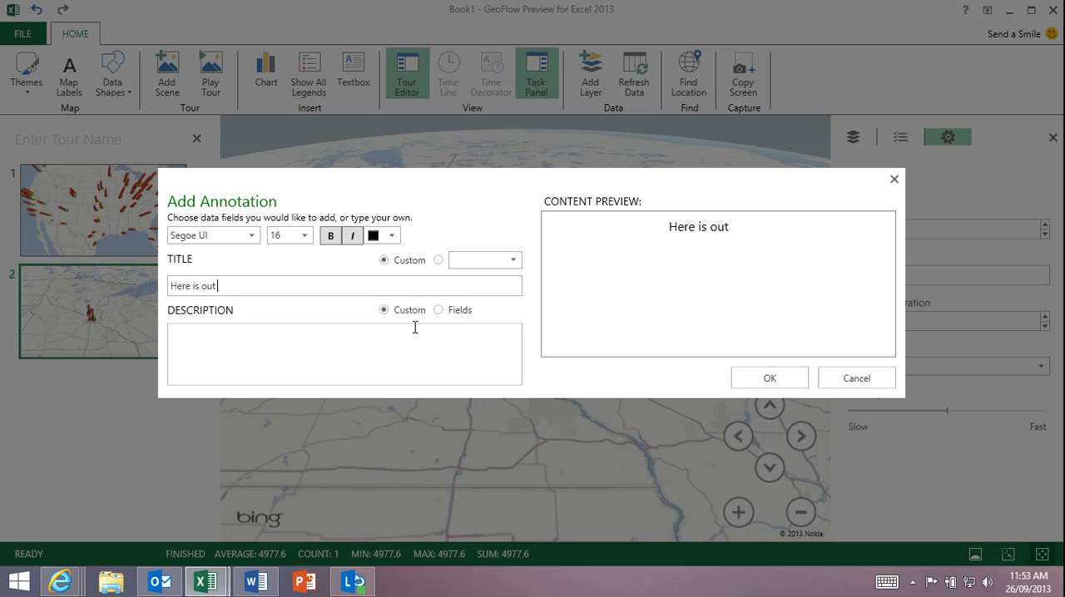
type(" is our opportunity!@")
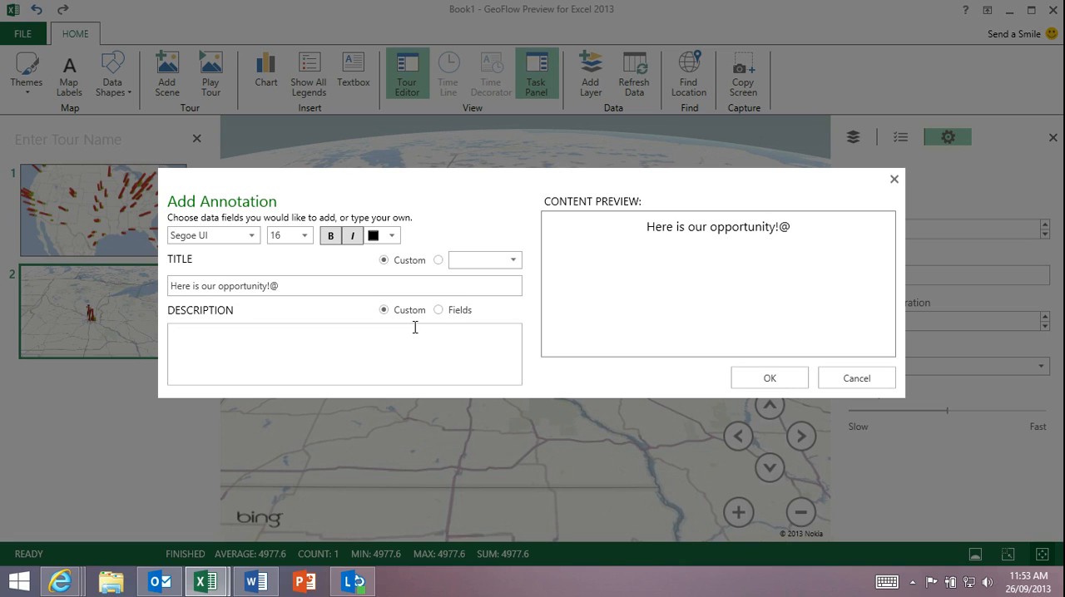
key("BackSpace")
type("!!")
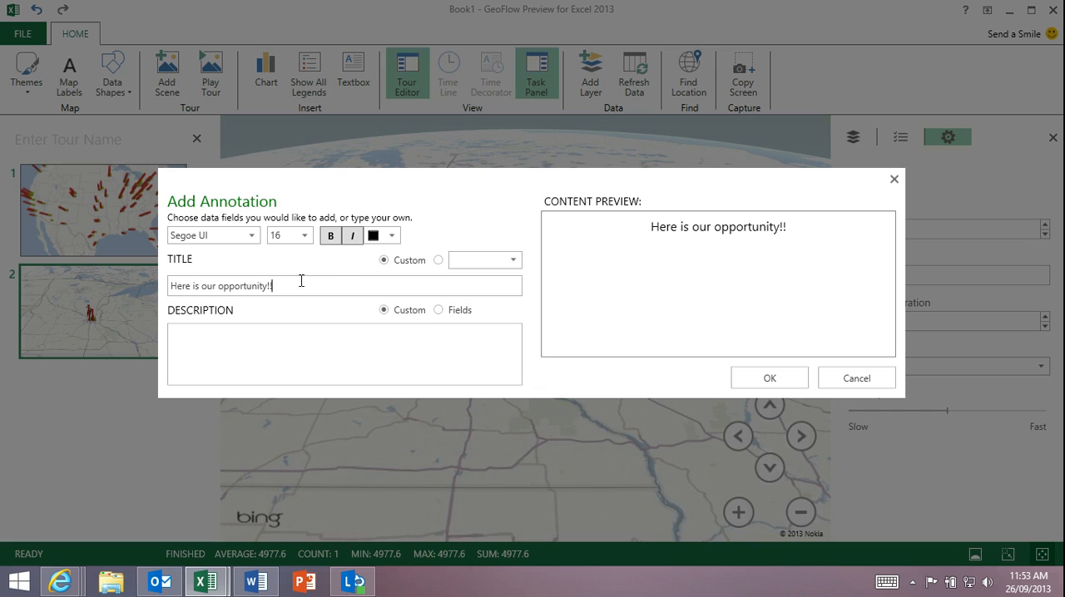
- Format the annotation title in red, bold, size 20, and place the annotation on the map
left_click(396, 237)
left_click(379, 281)
triple_click(244, 285)
left_click(392, 235)
left_click(378, 292)
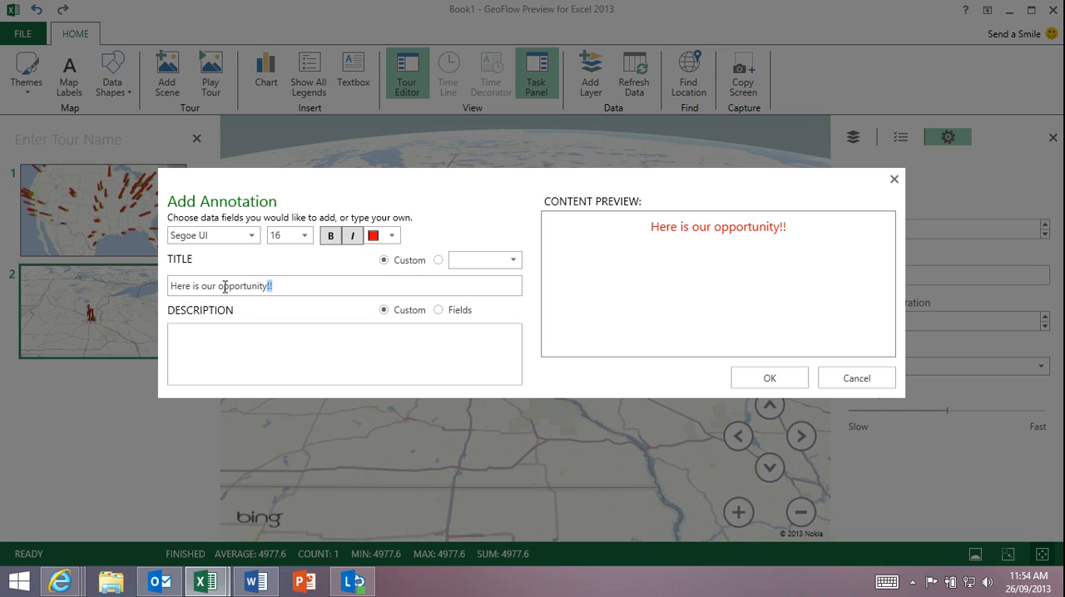
triple_click(257, 285)
left_click(287, 240)
left_click(290, 366)
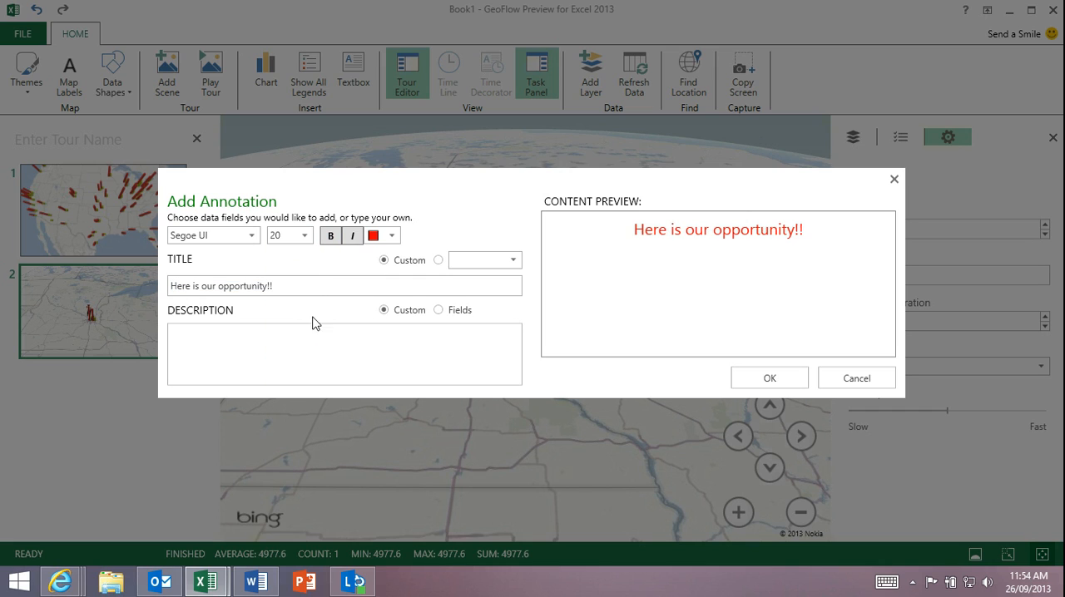
left_click(331, 237)
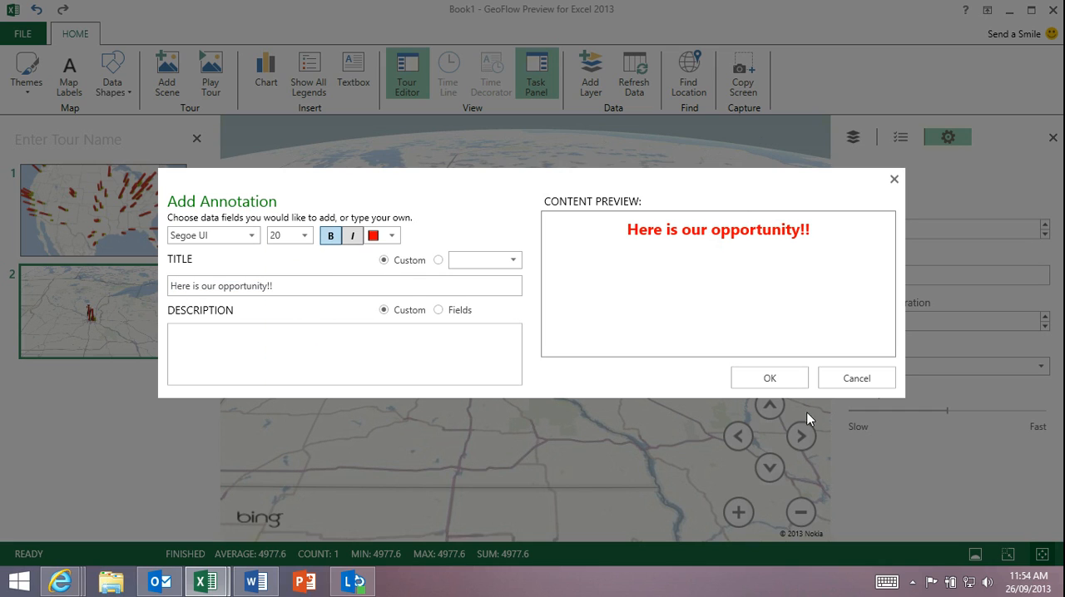
left_click(775, 379)
- Insert a chart of Property crime and Burglary in Scene 2, placing it in the map's upper right corner and making it slightly taller
left_click_drag(658, 416, 556, 398)
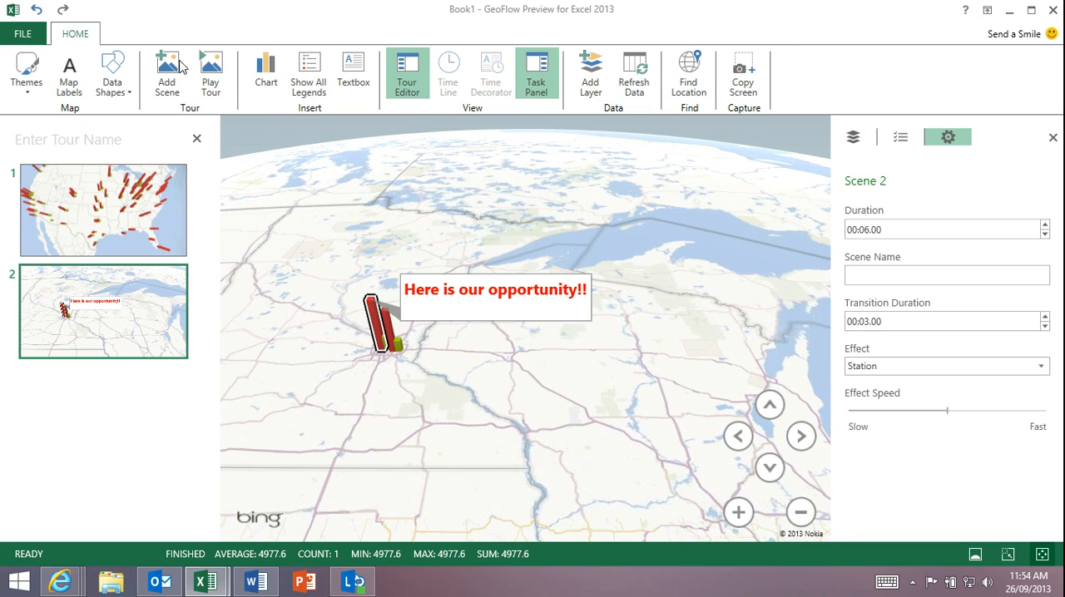
left_click(264, 80)
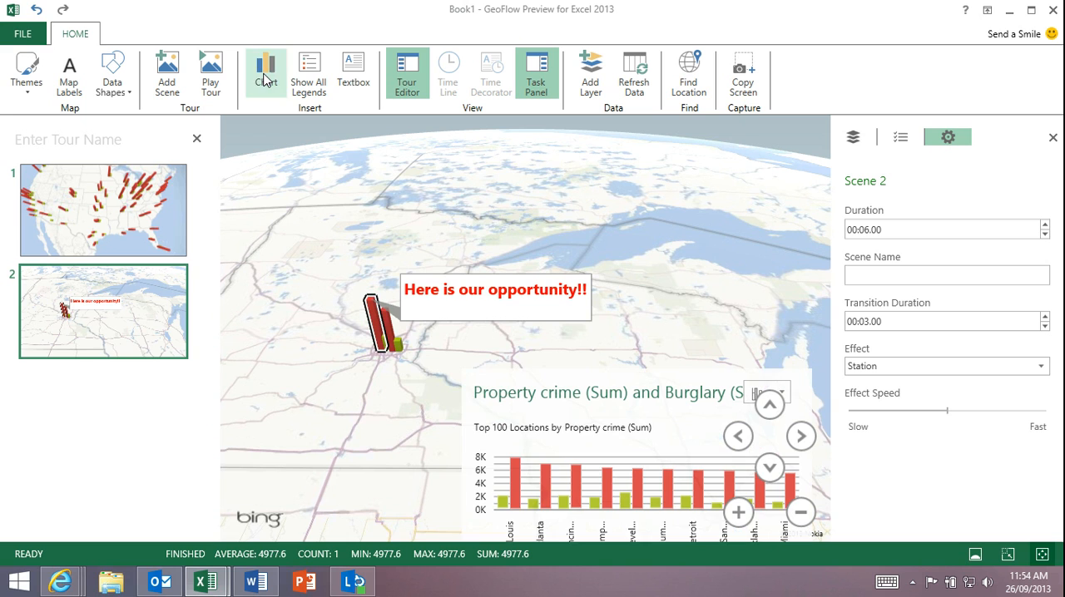
left_click_drag(686, 361, 703, 146)
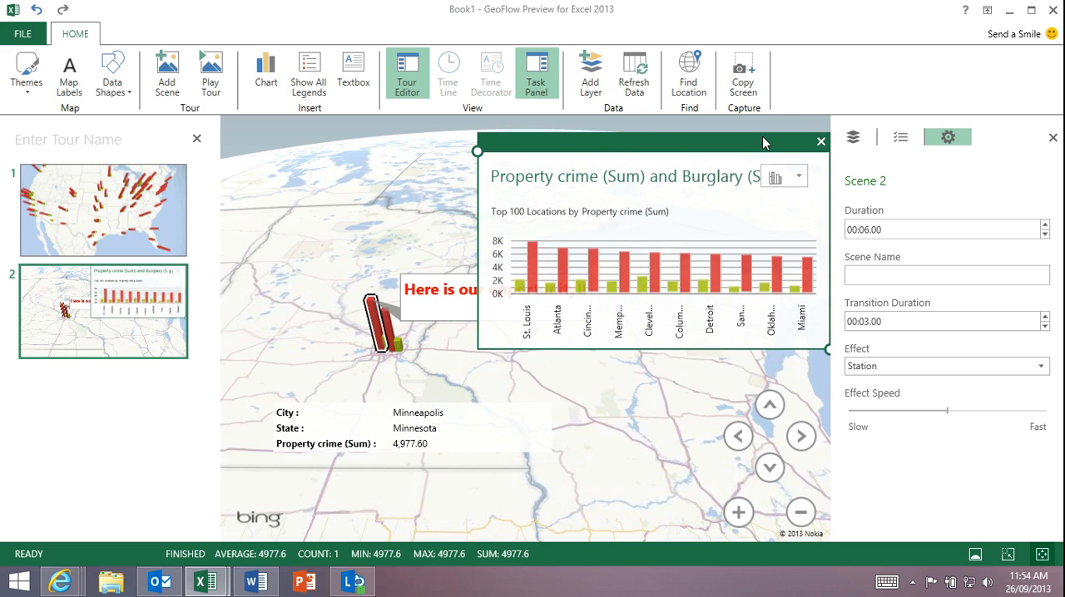
mouse_move(829, 348)
left_mouse_down()
mouse_move(751, 256)
mouse_move(845, 360)
left_mouse_up()
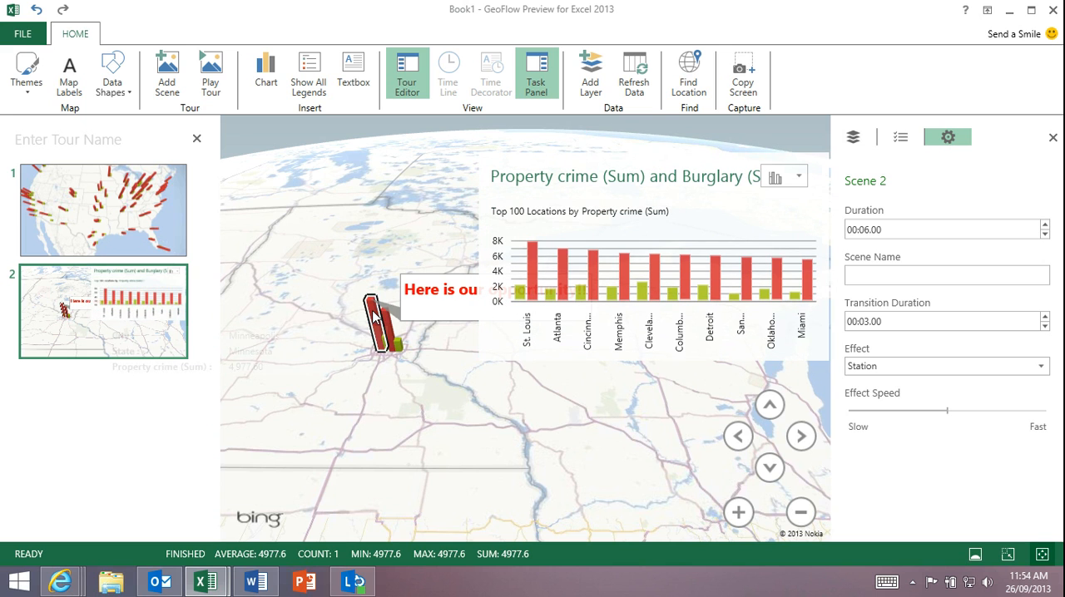
mouse_move(374, 314)
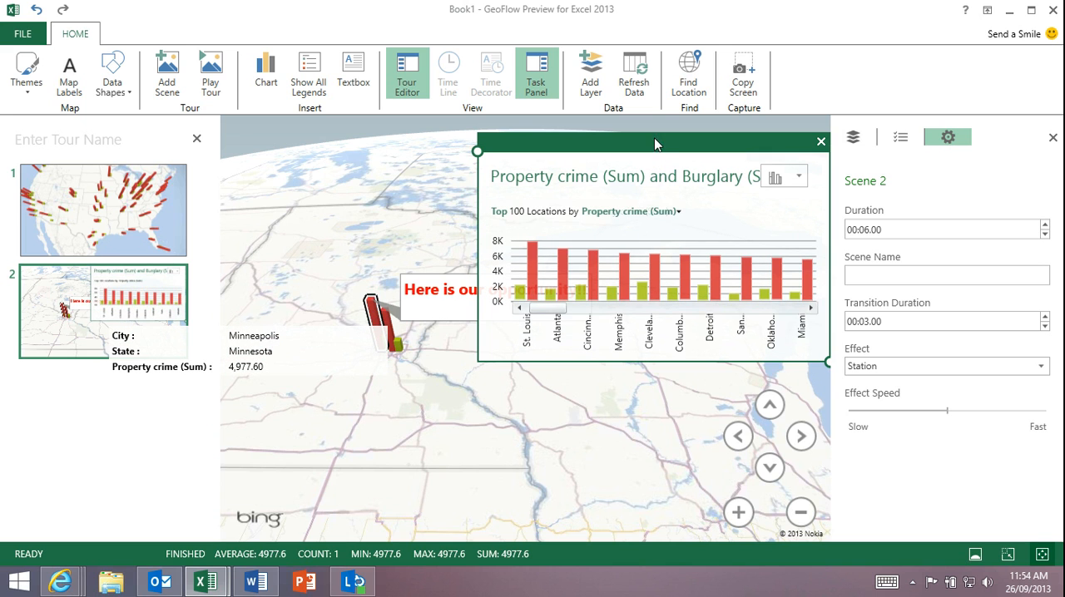
mouse_move(658, 208)
left_mouse_down()
mouse_move(661, 274)
mouse_move(420, 376)
mouse_move(410, 210)
mouse_move(659, 210)
mouse_move(660, 199)
left_mouse_up()
- Widen Scene 2's view to take in the cities around Lake Michigan, and play the tour through
scroll(590, 389, "down", 3)
left_click_drag(586, 451, 399, 425)
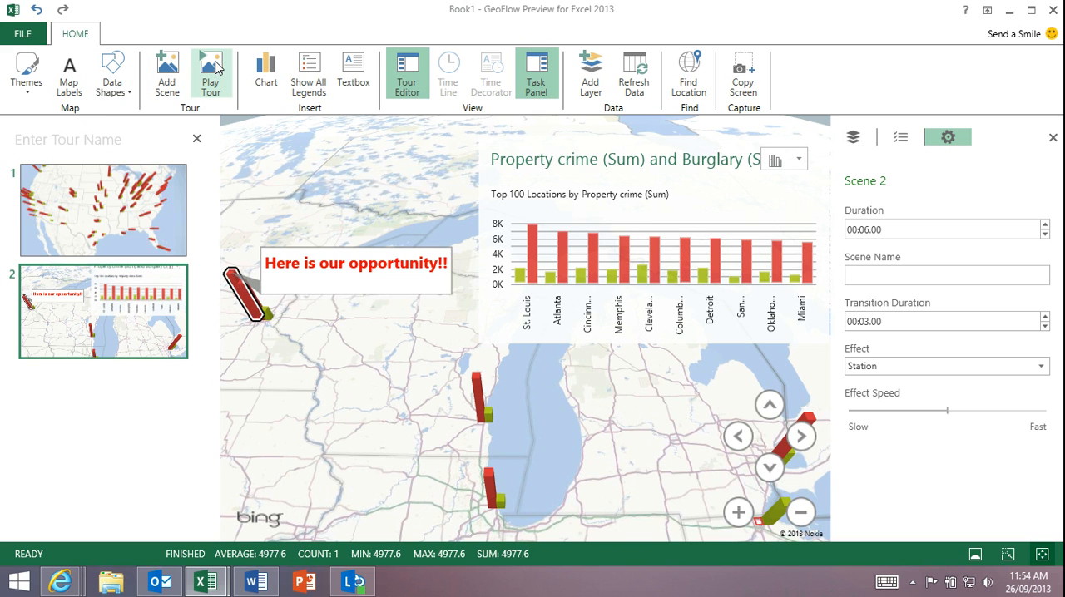
left_click(212, 71)
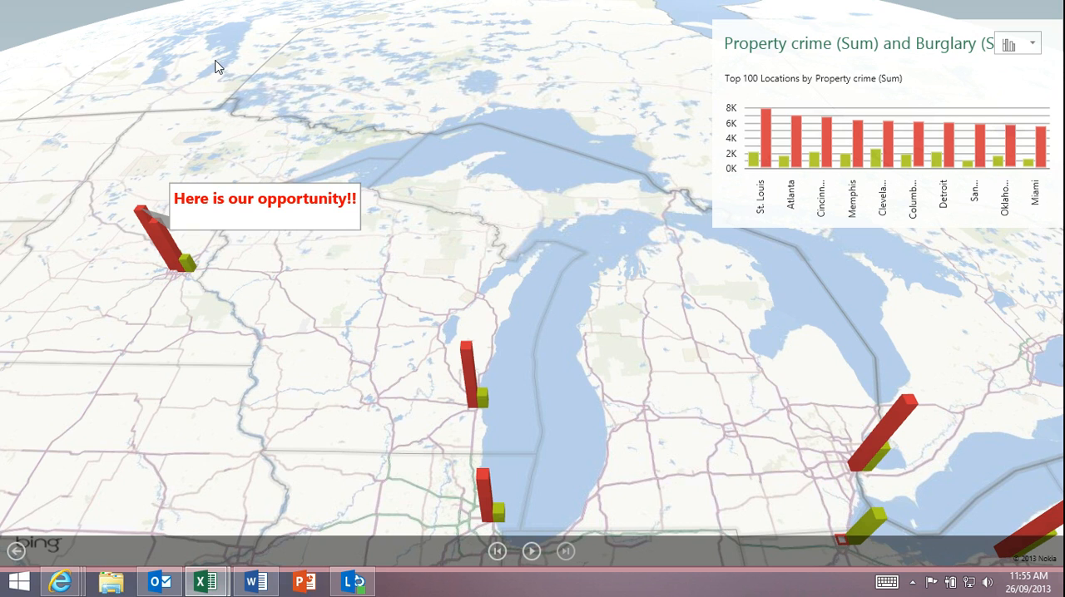
key("Escape")
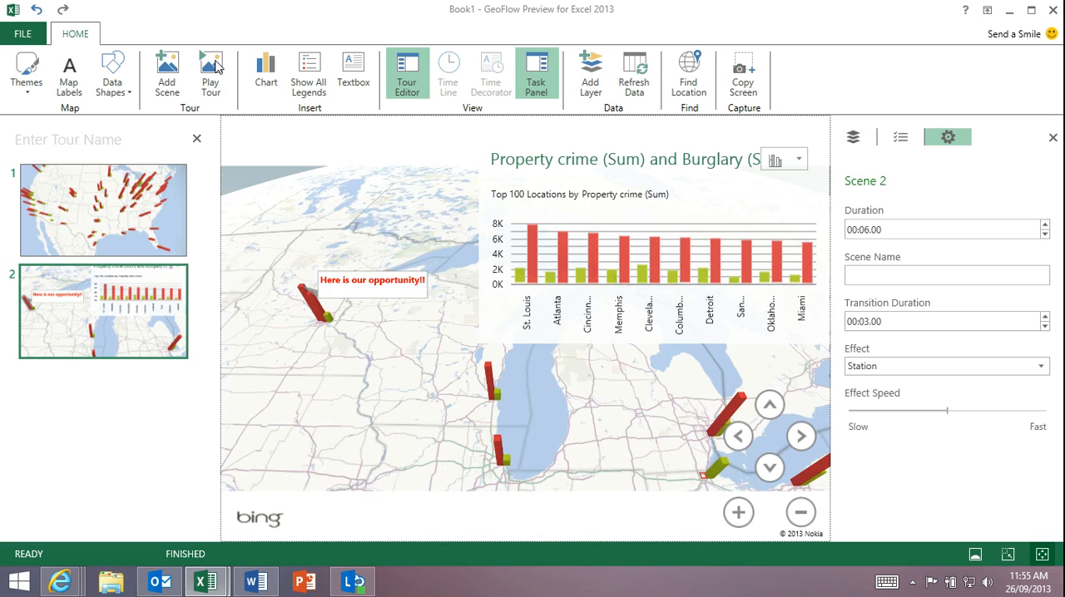